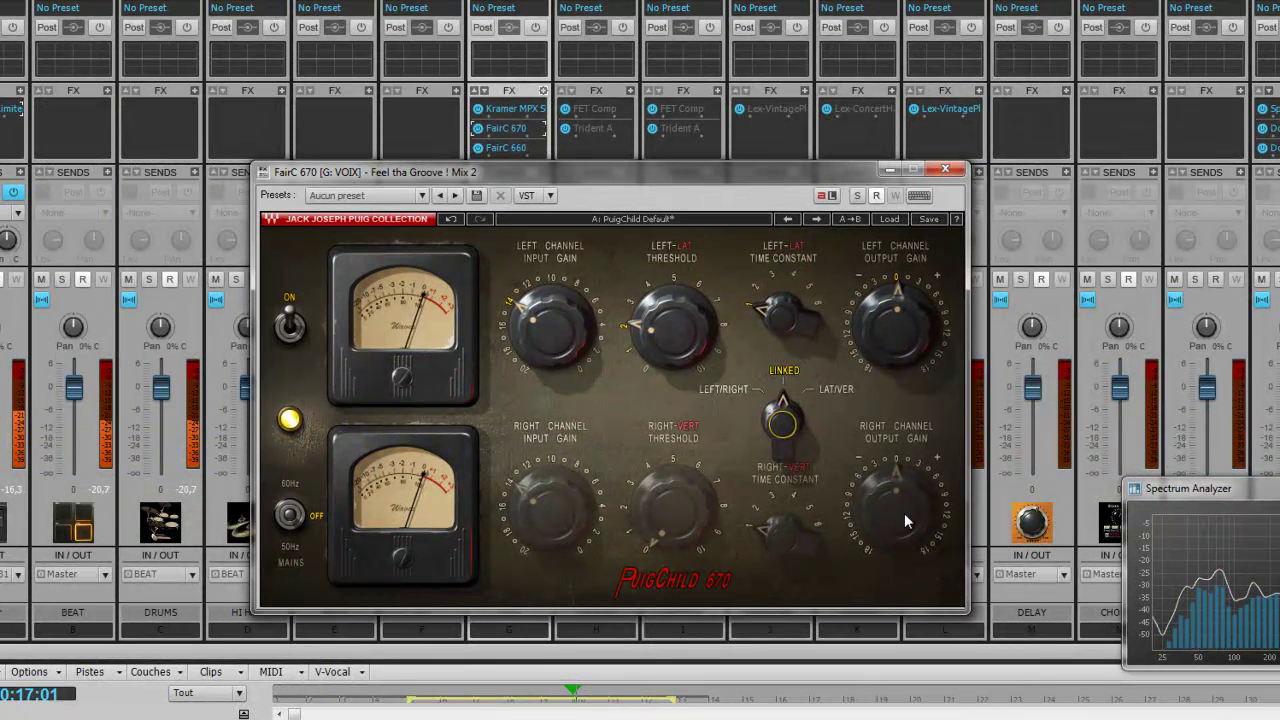
Remove the FairC 660 effect from the VOIX bus's FX bin
right_click(483, 150)
left_click(505, 143)
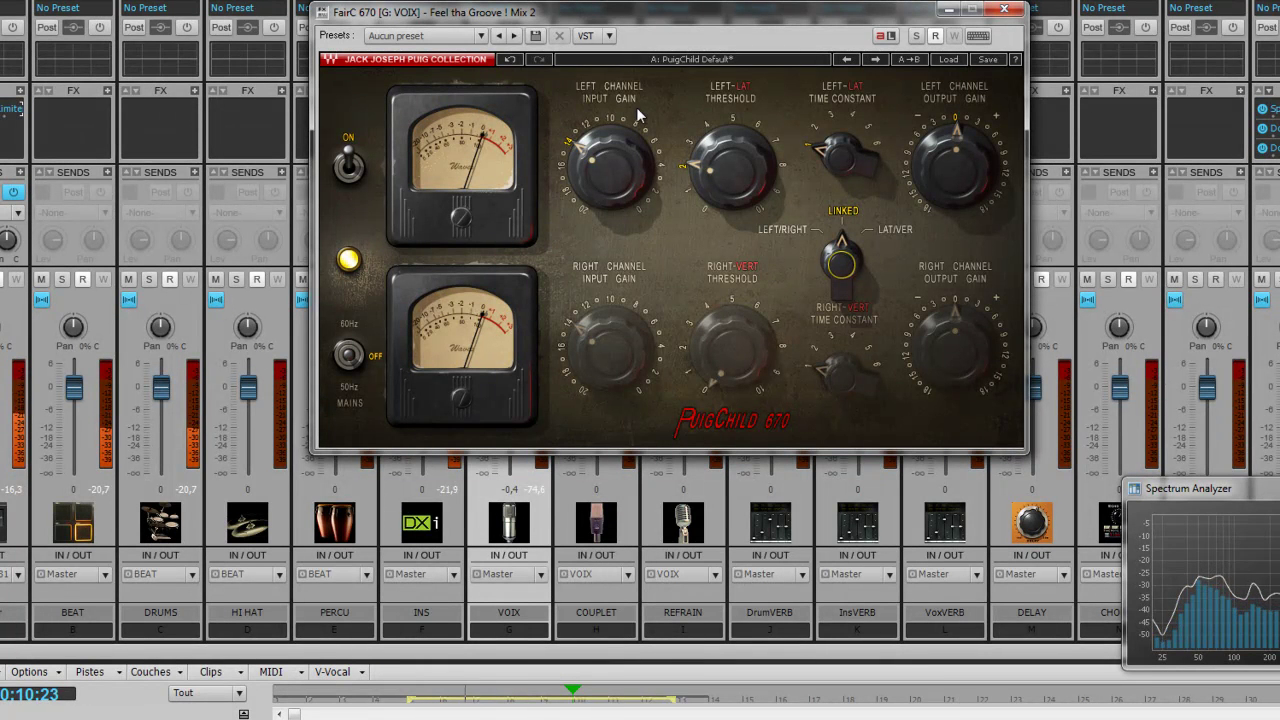
Step the left channel's time constant through positions 2, 3, 4, 5 and 6, and return it to 1
mouse_move(752, 177)
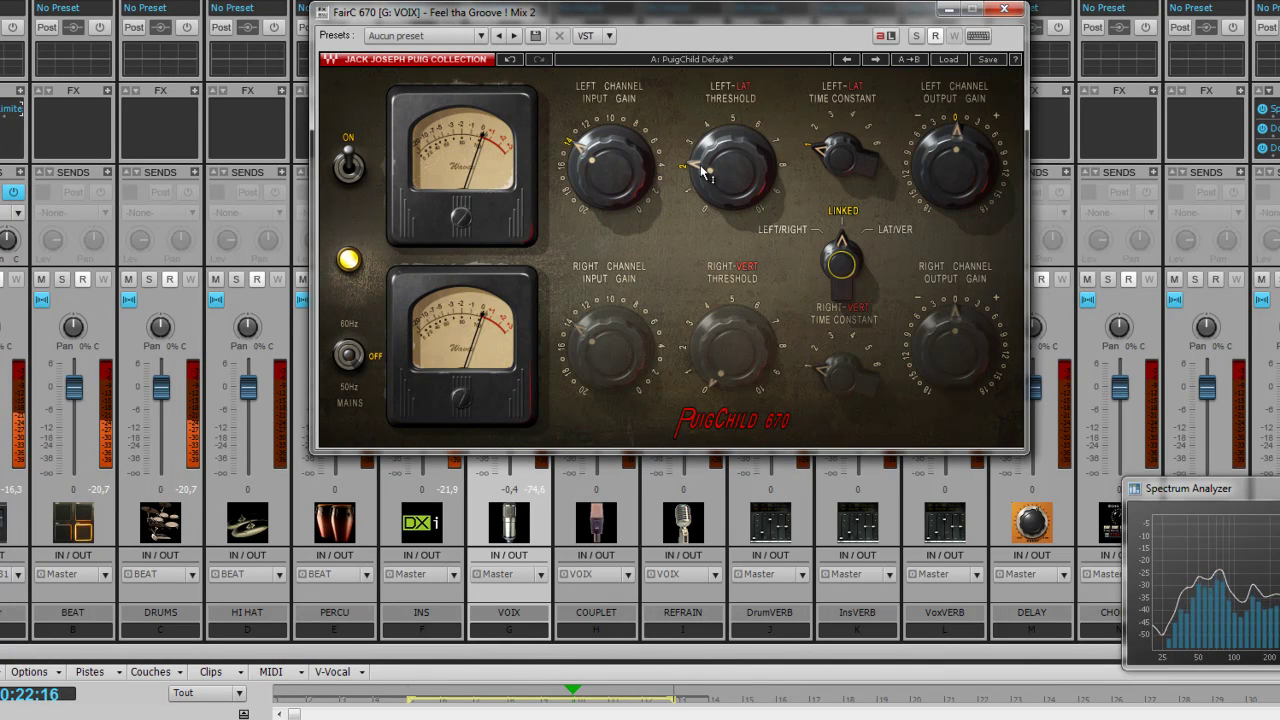
mouse_move(703, 173)
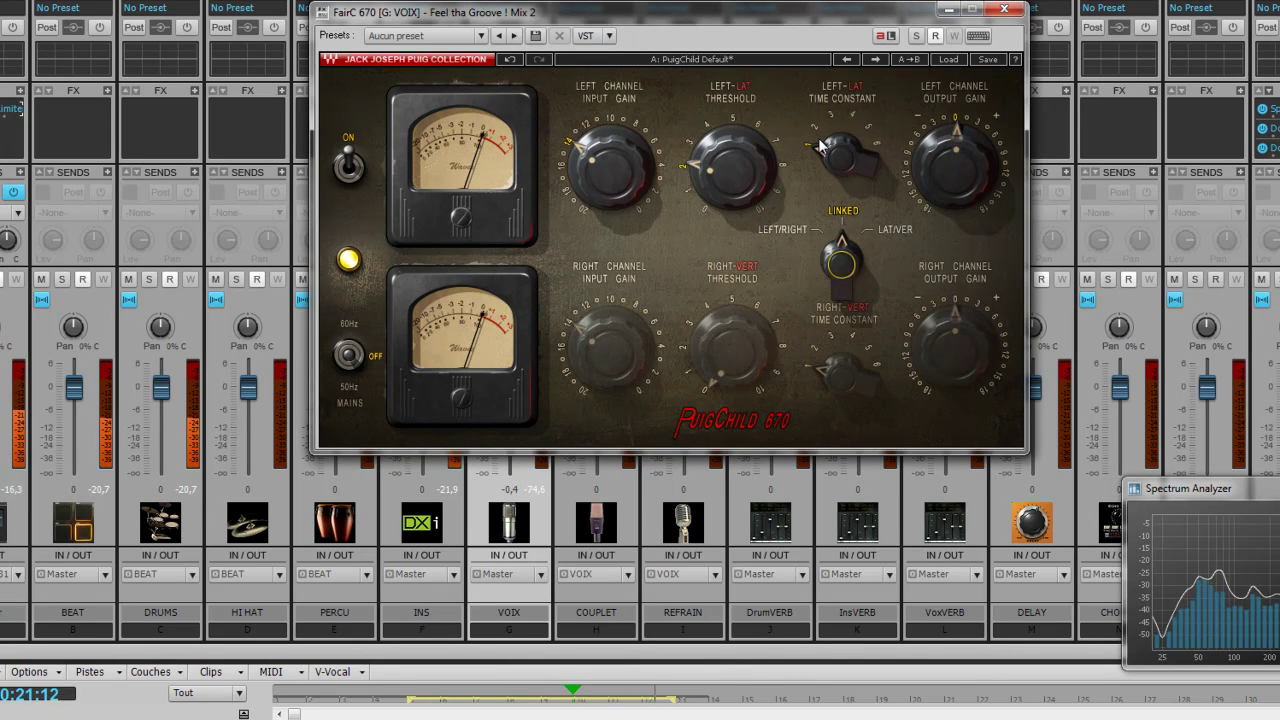
left_click(848, 175)
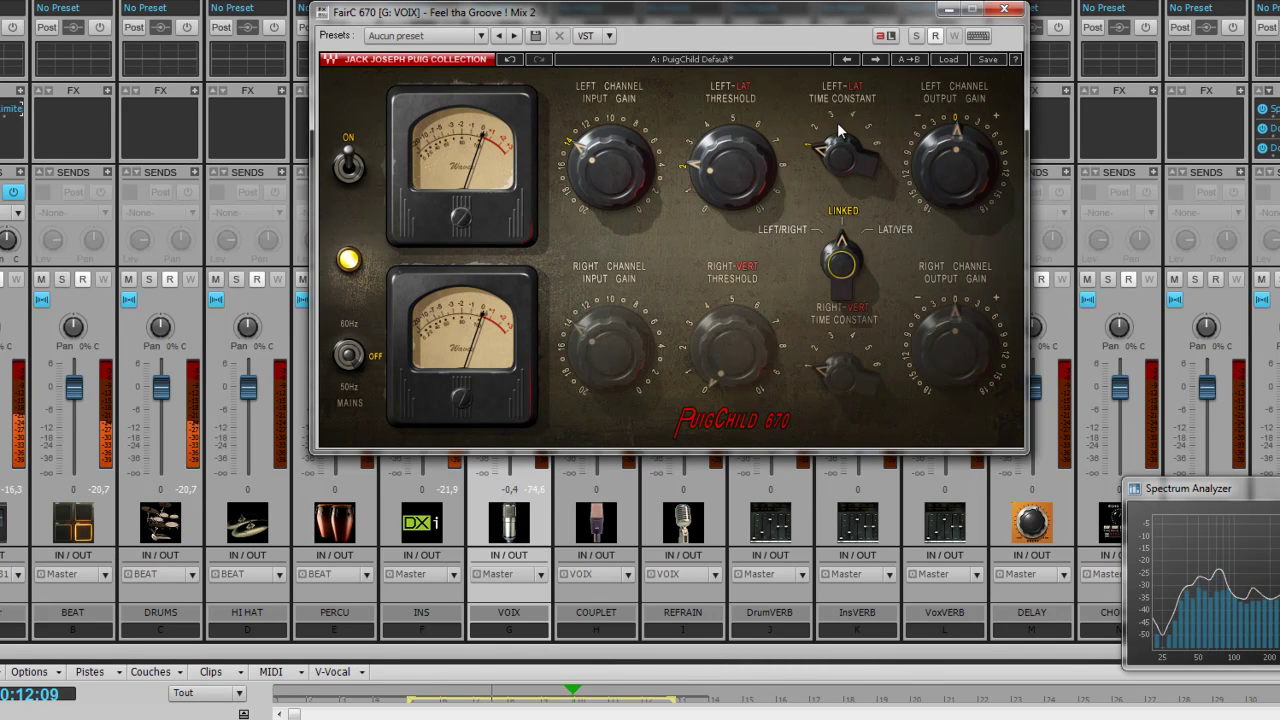
mouse_move(828, 152)
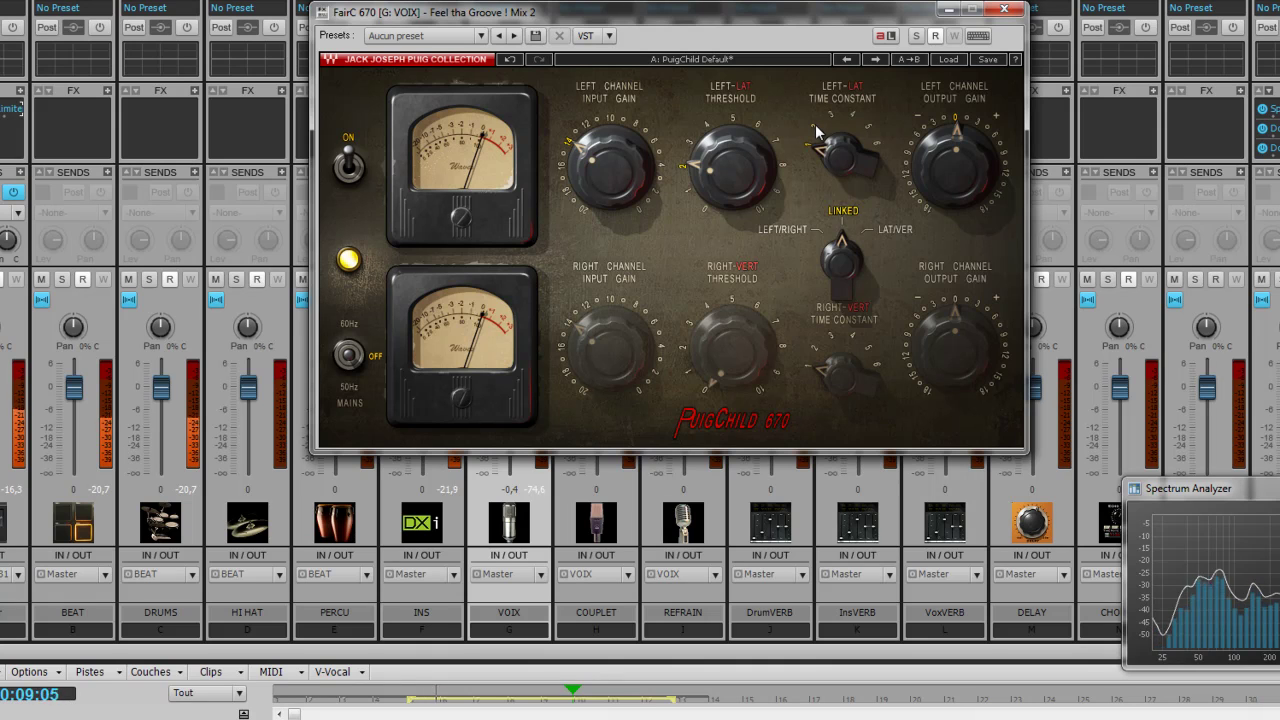
scroll(815, 128, "up", 1)
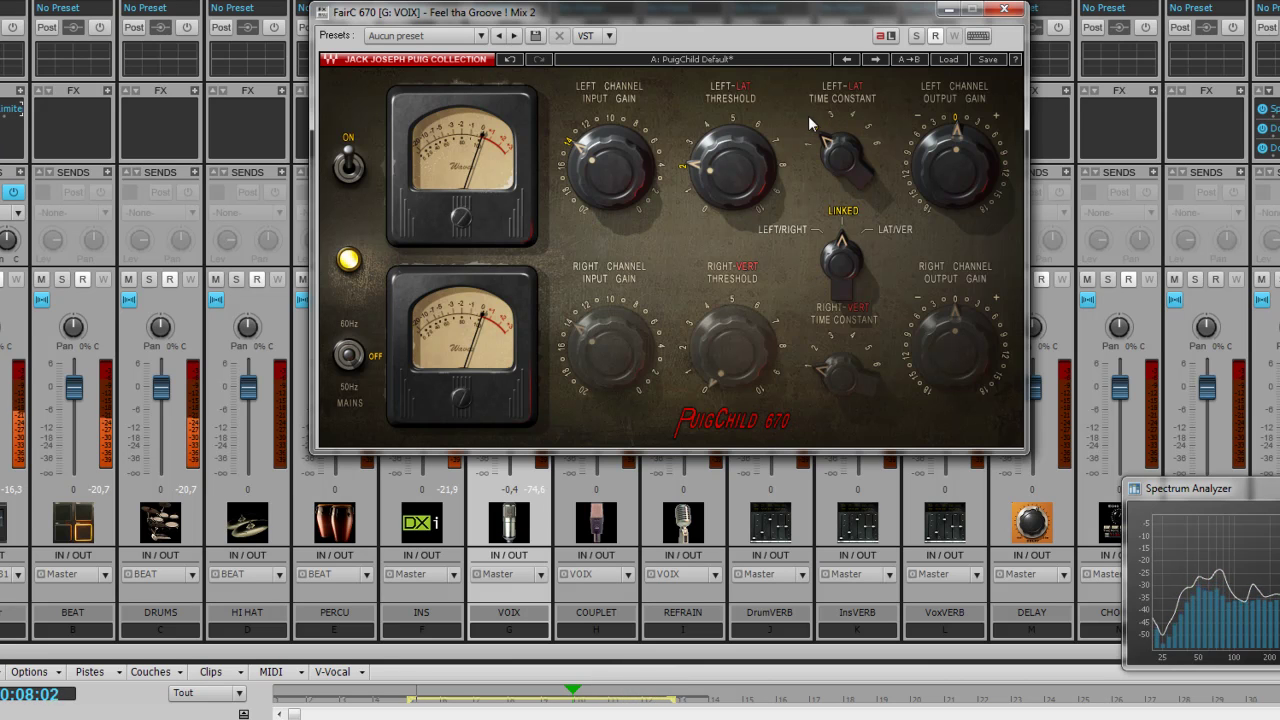
left_click_drag(830, 127, 834, 121)
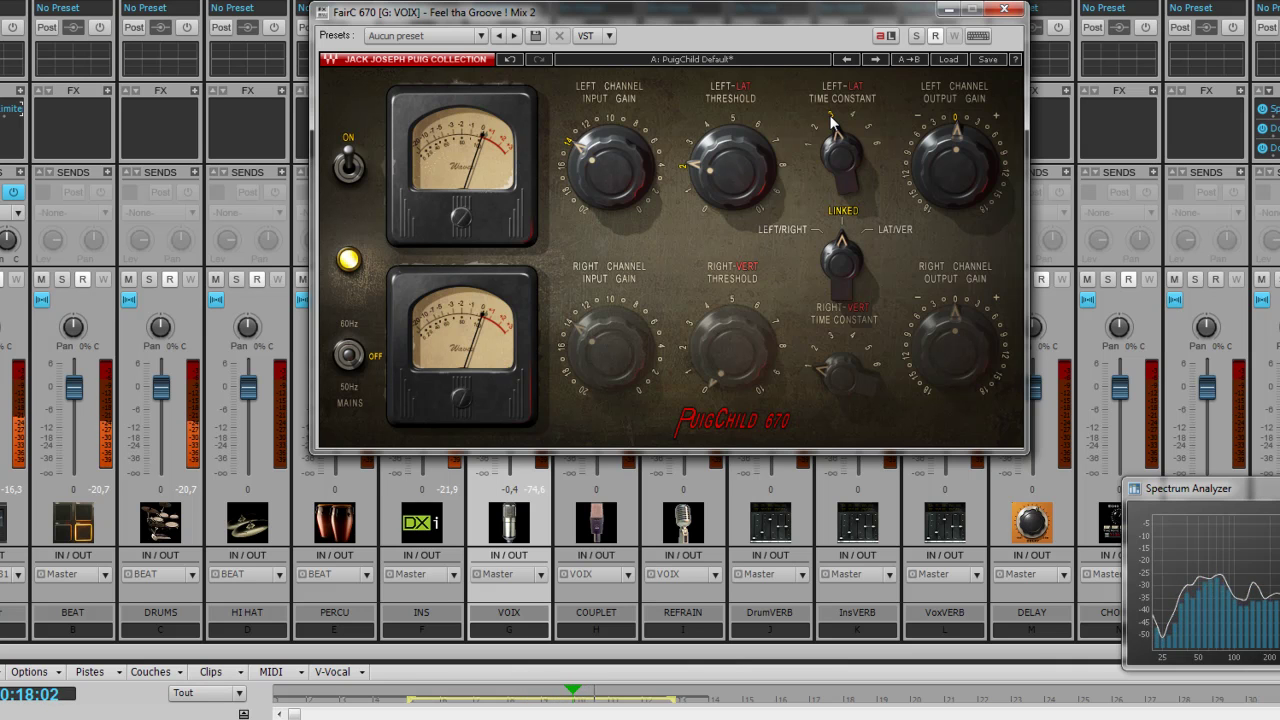
left_click(855, 122)
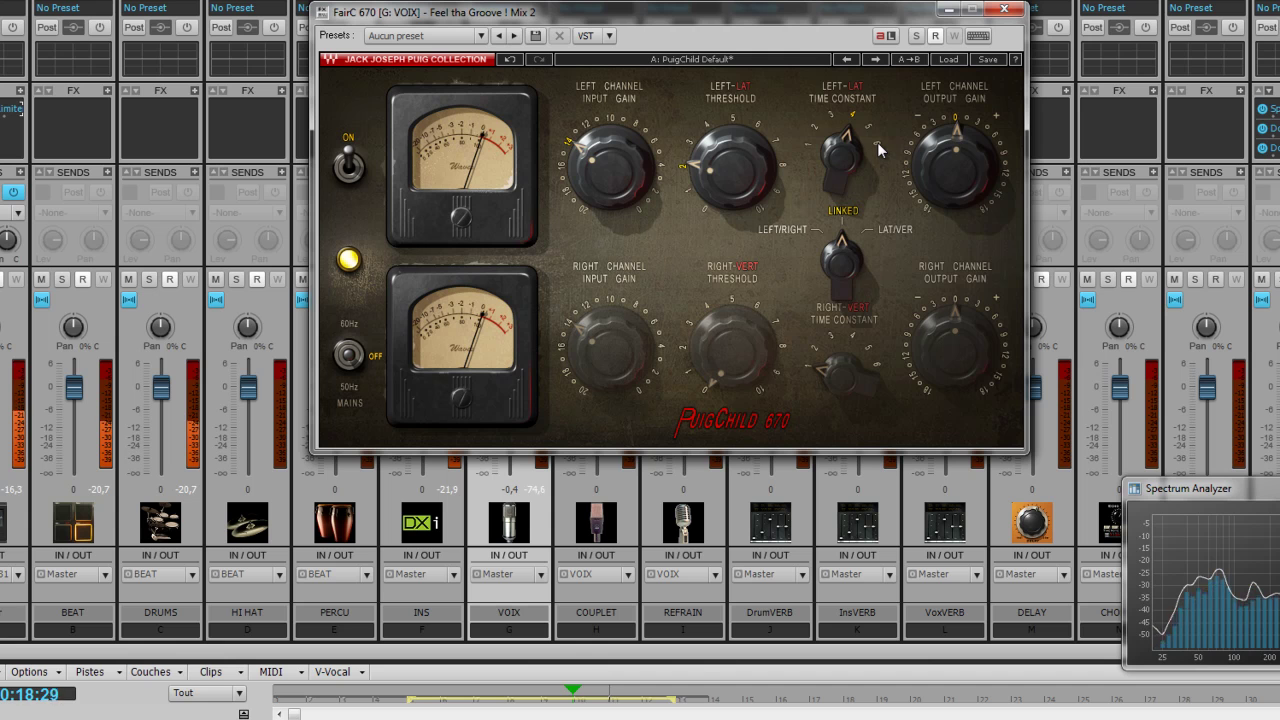
left_click(867, 124)
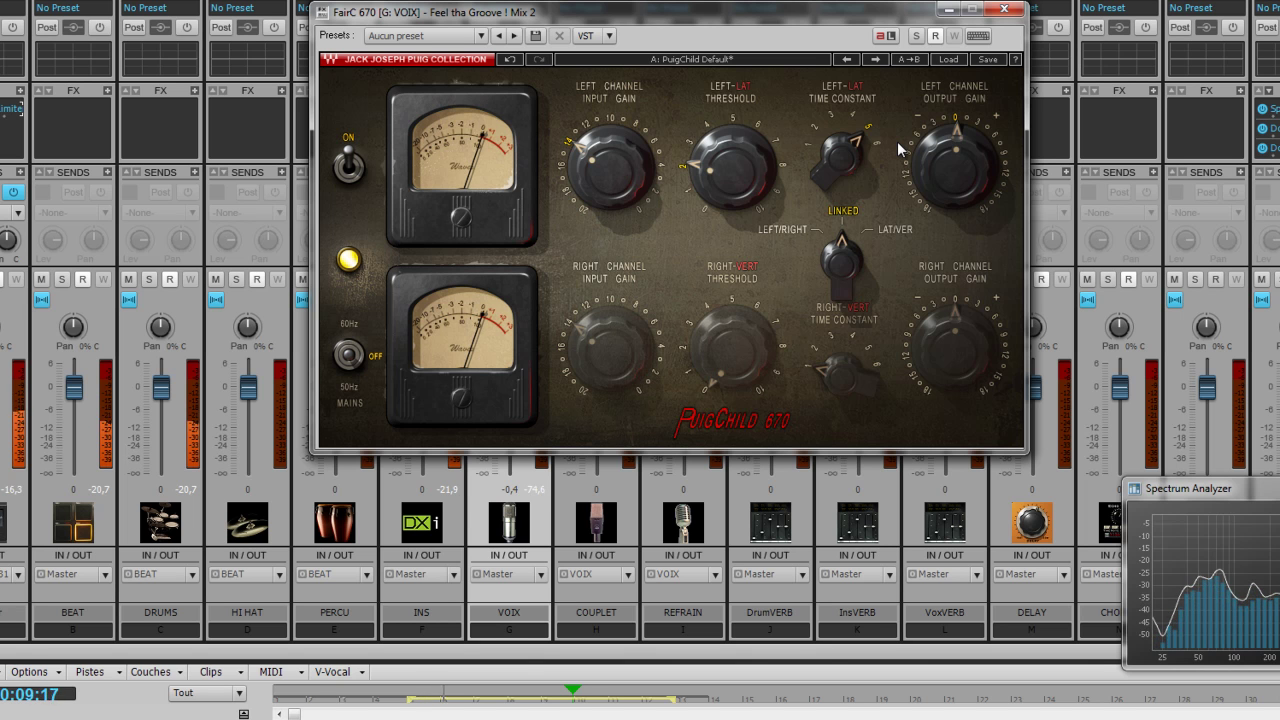
left_click_drag(898, 148, 879, 147)
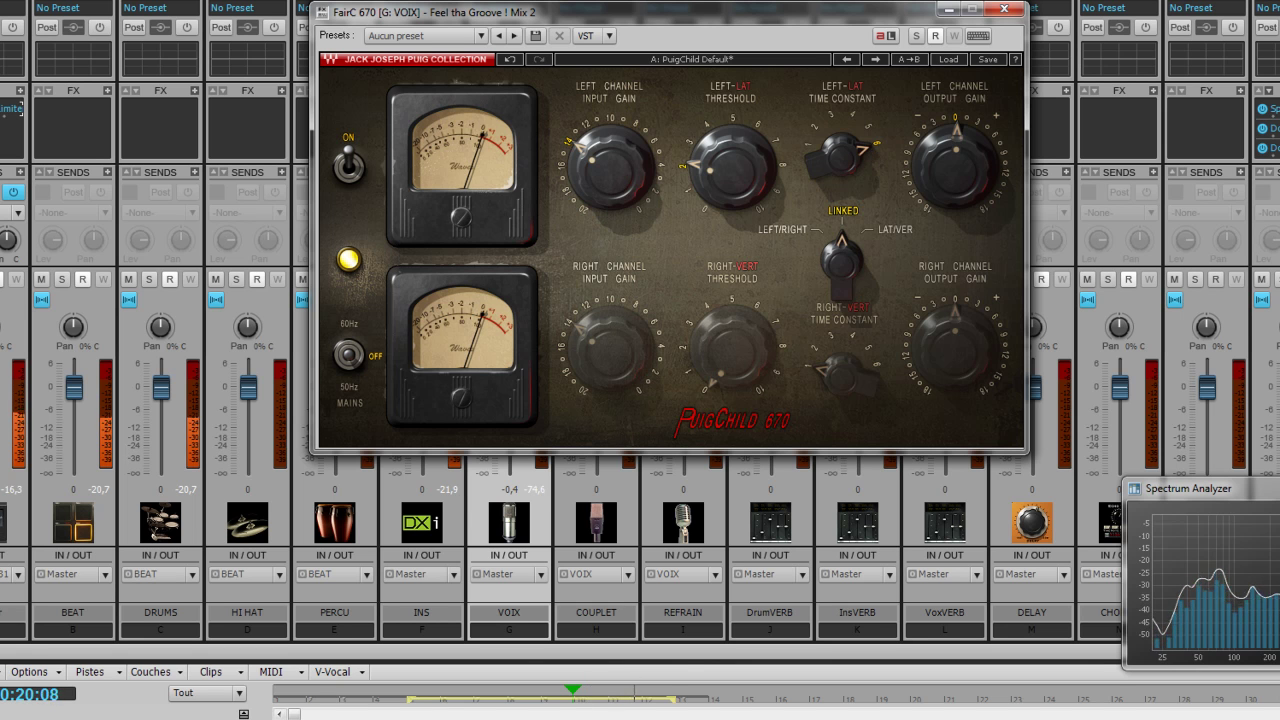
left_click(474, 700)
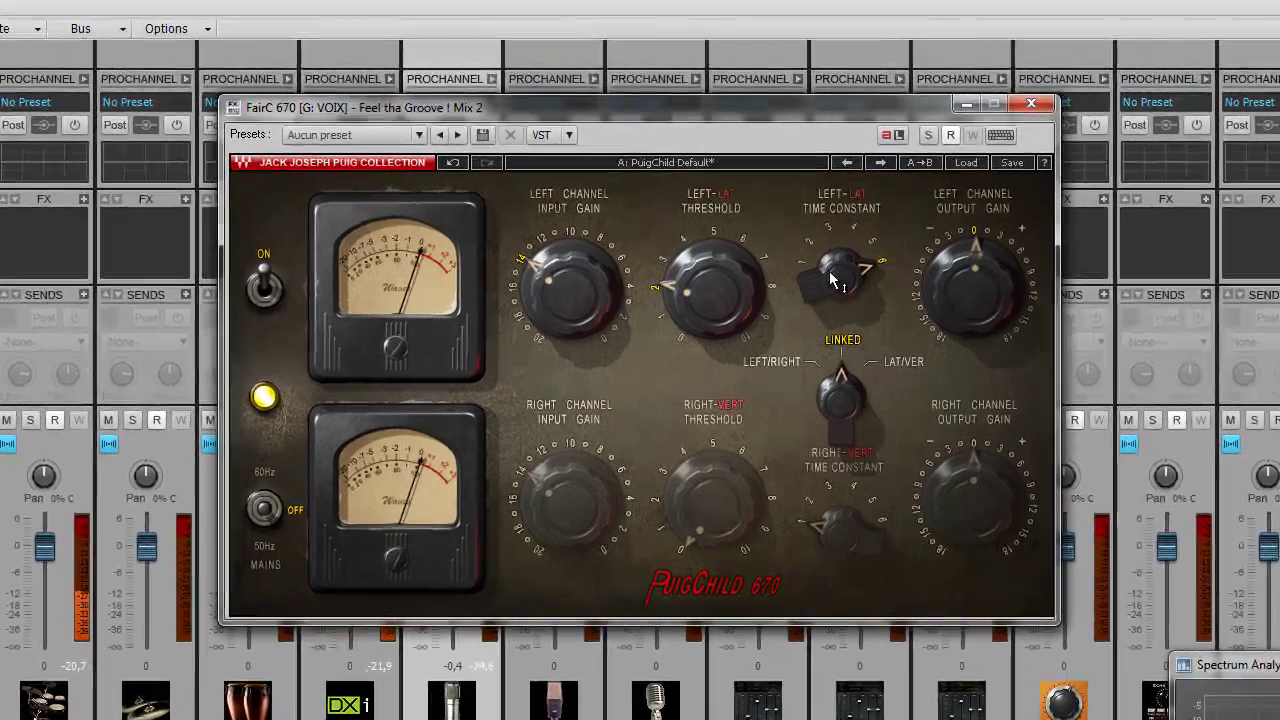
left_click_drag(840, 152, 837, 163)
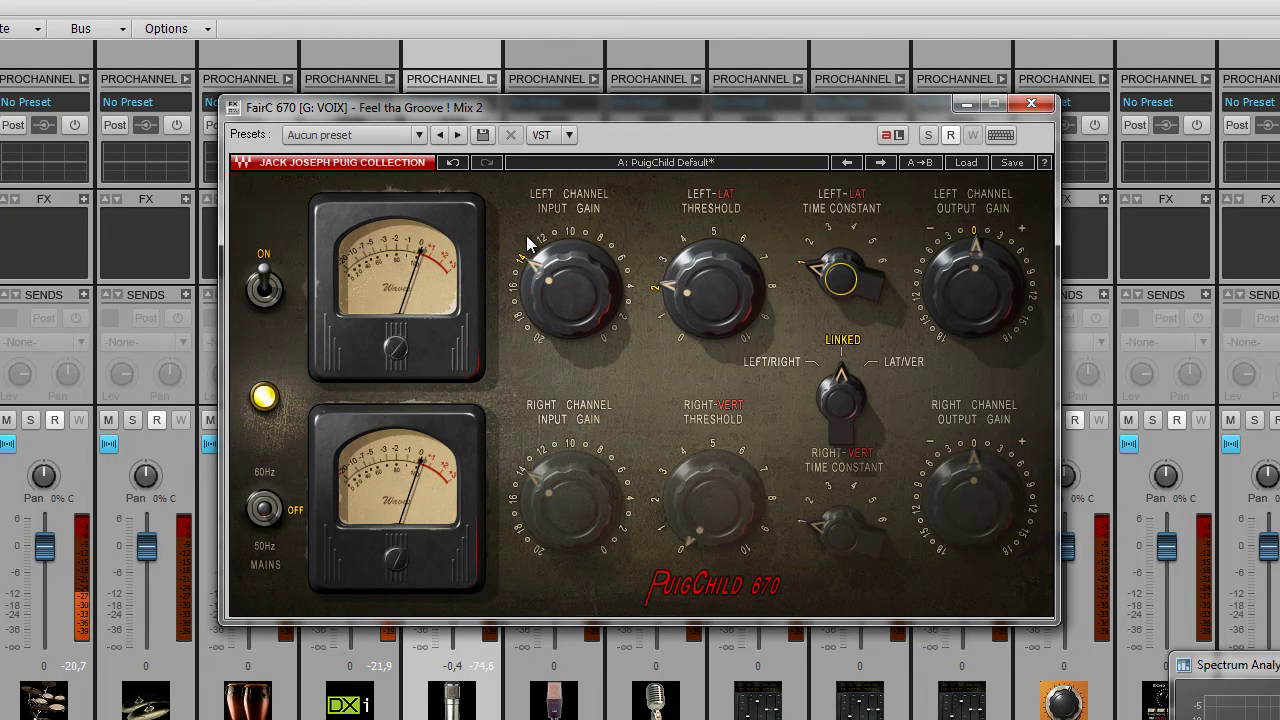
Cycle the channel mode through LEFT/RIGHT and LAT/VER back to LINKED, and close the compressor window
mouse_move(562, 281)
left_click(834, 378)
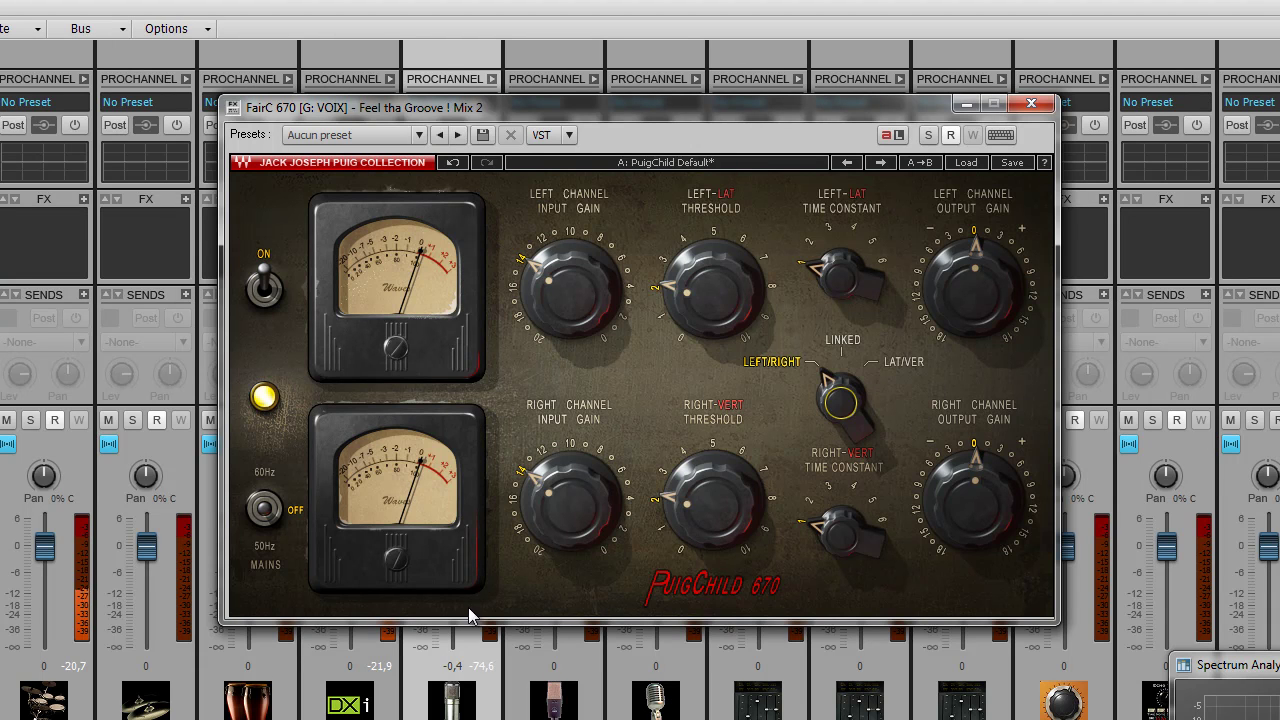
left_click(843, 406)
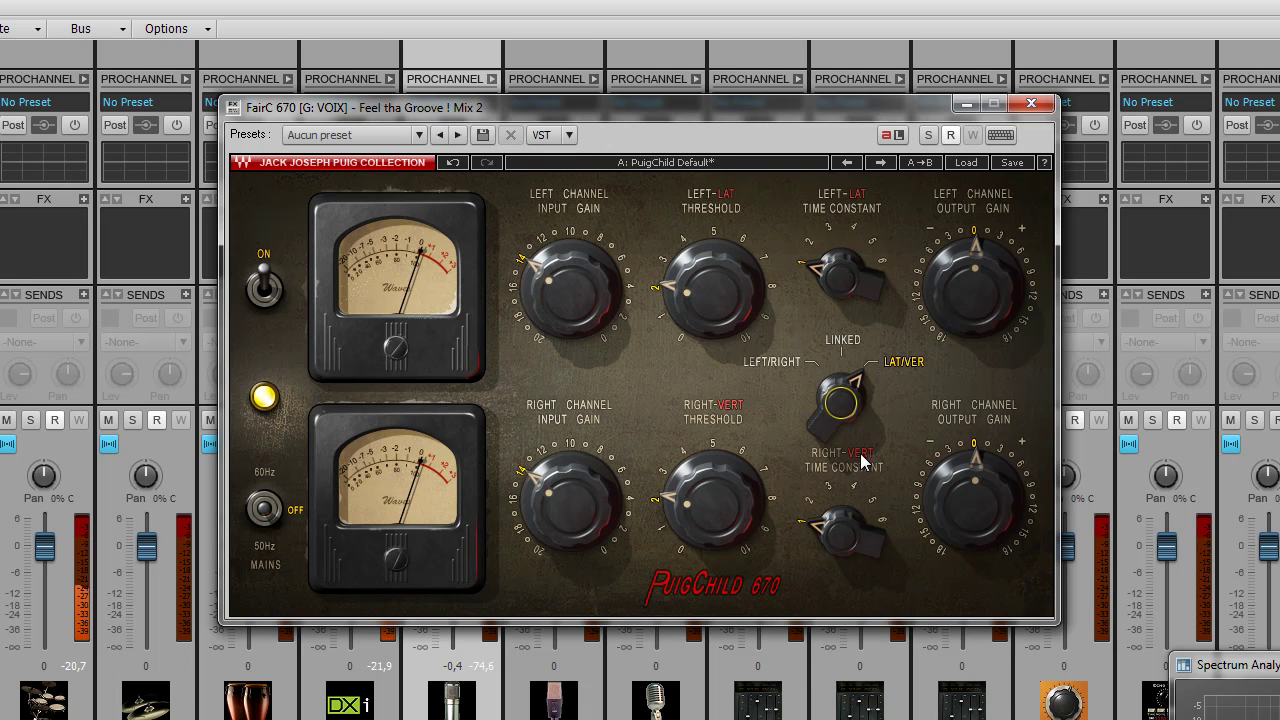
left_click(843, 405)
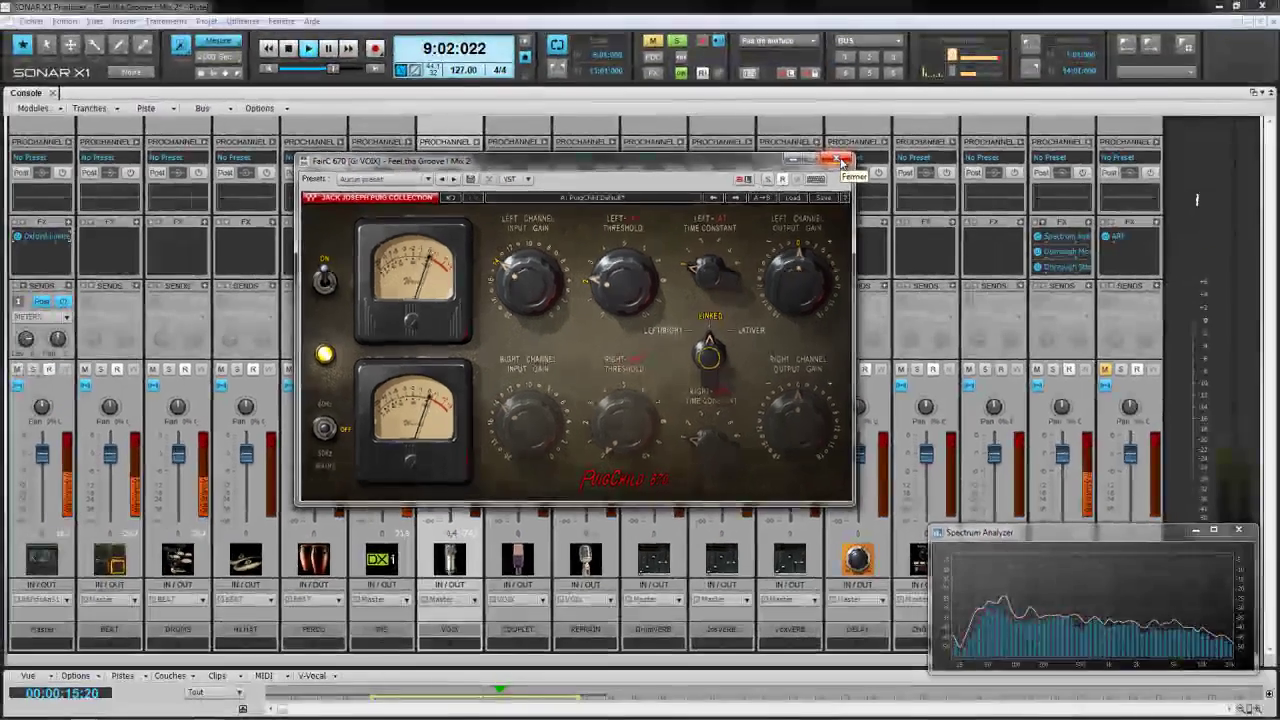
left_click(1031, 104)
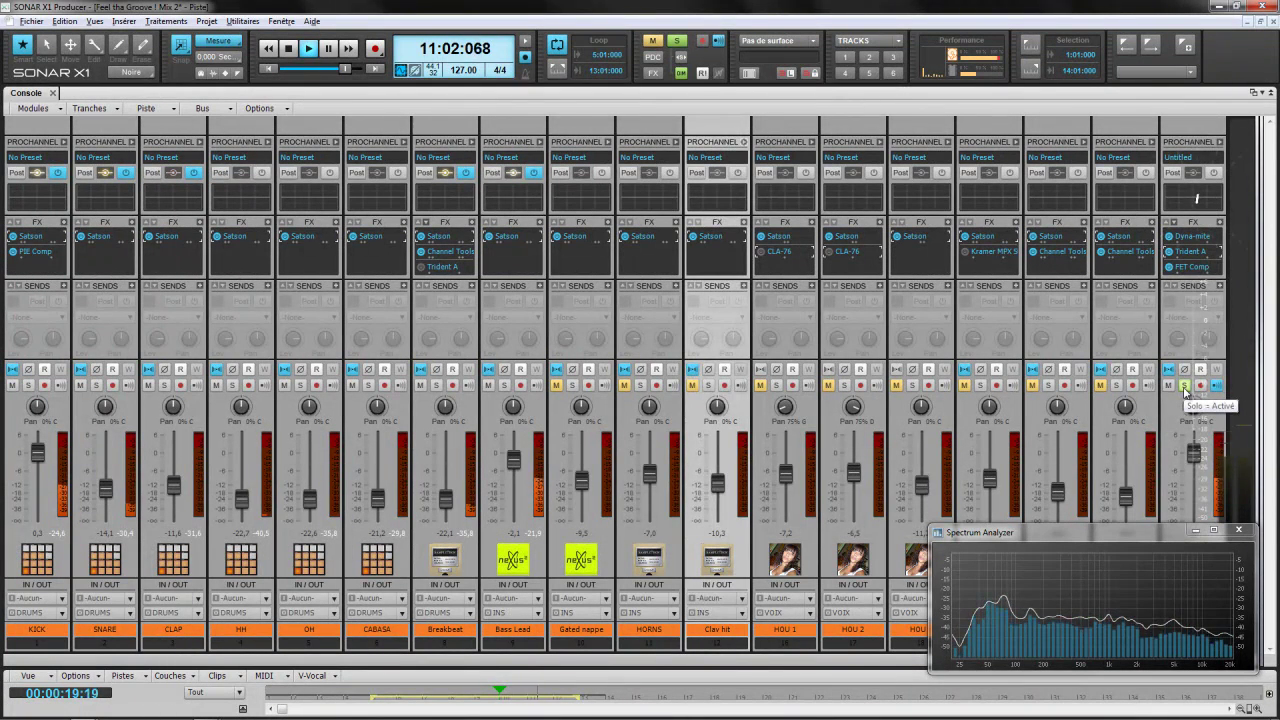
Take the last track out of solo and audition Gated nappe, HORNS and Clav hit by unmuting and re-muting them
left_click(1185, 388)
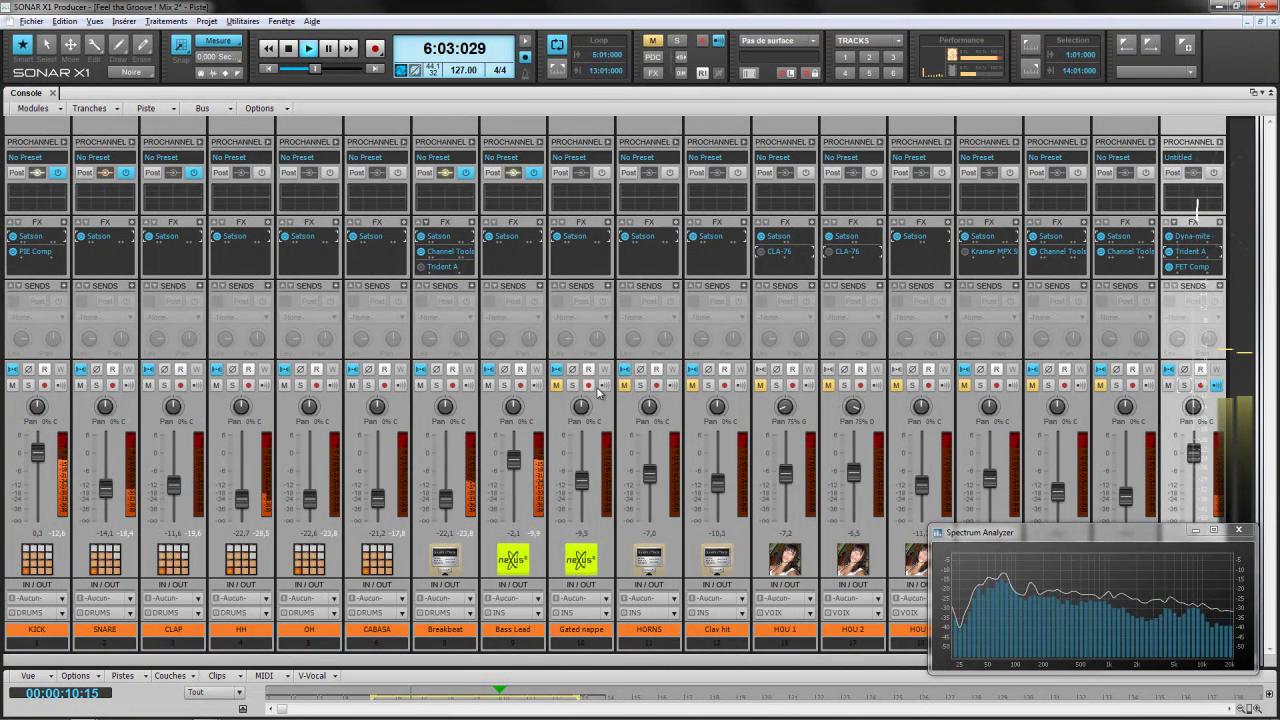
left_click(556, 398)
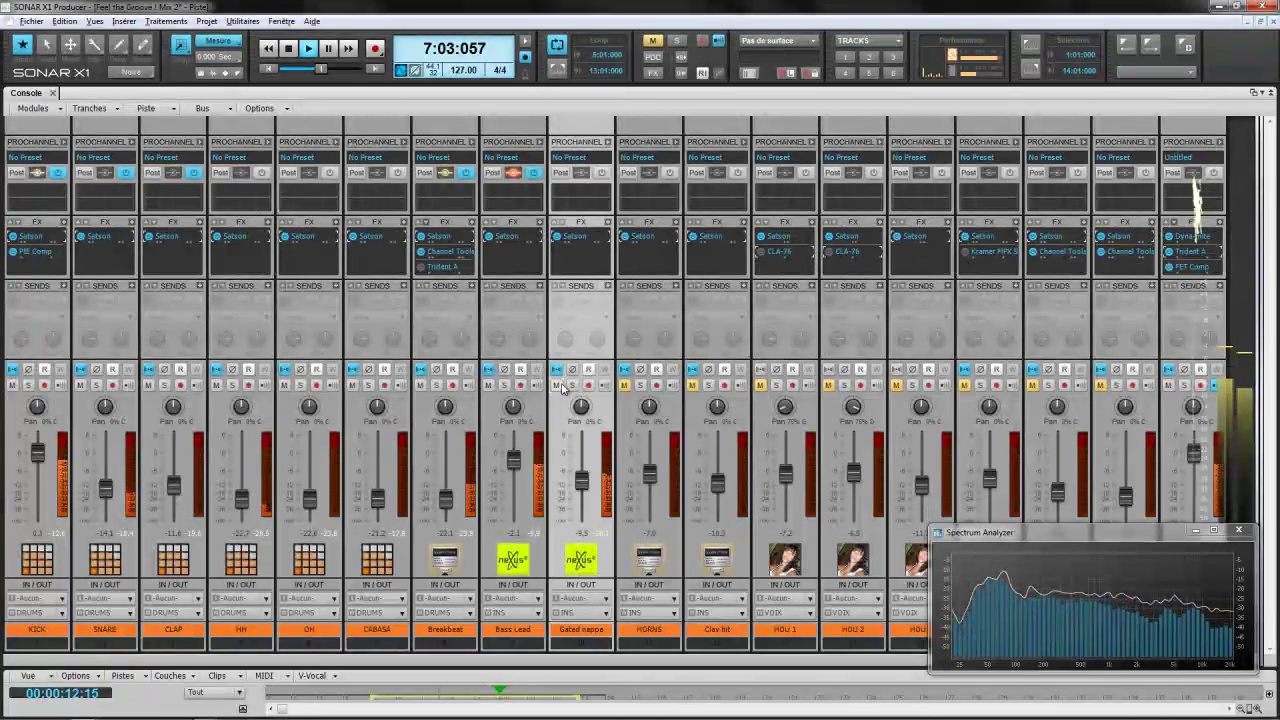
left_click(624, 386)
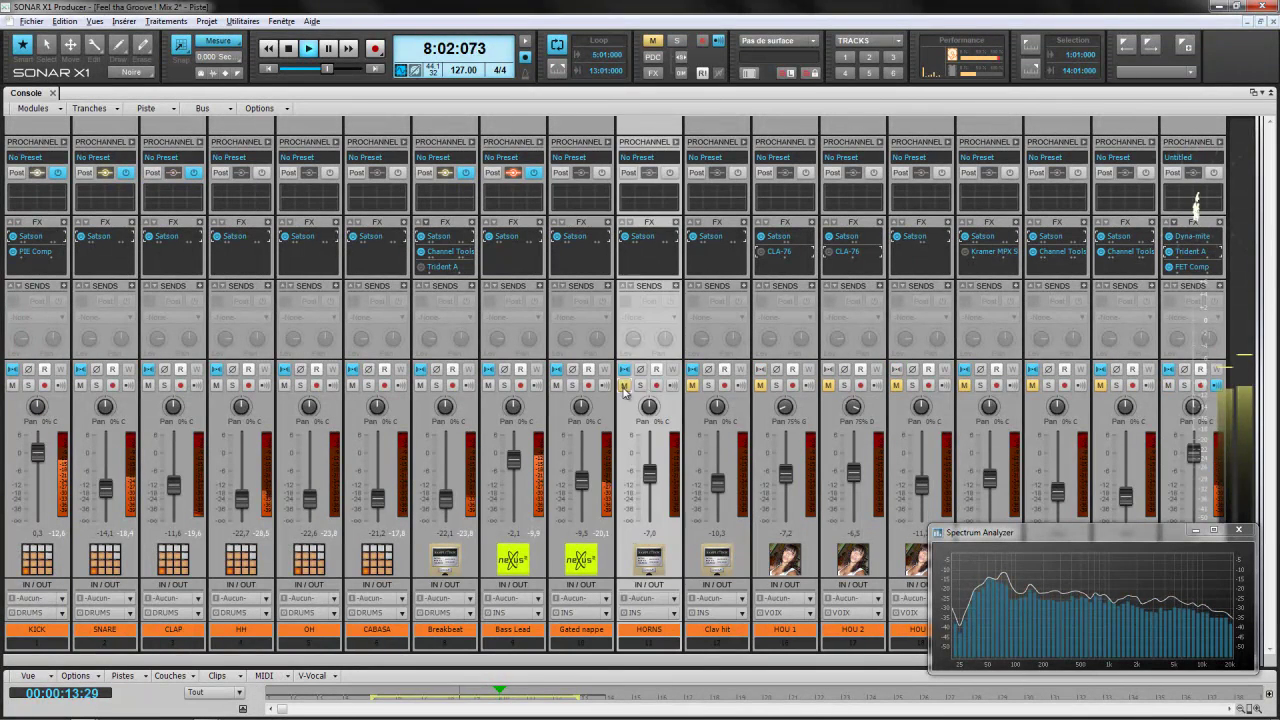
left_click(692, 385)
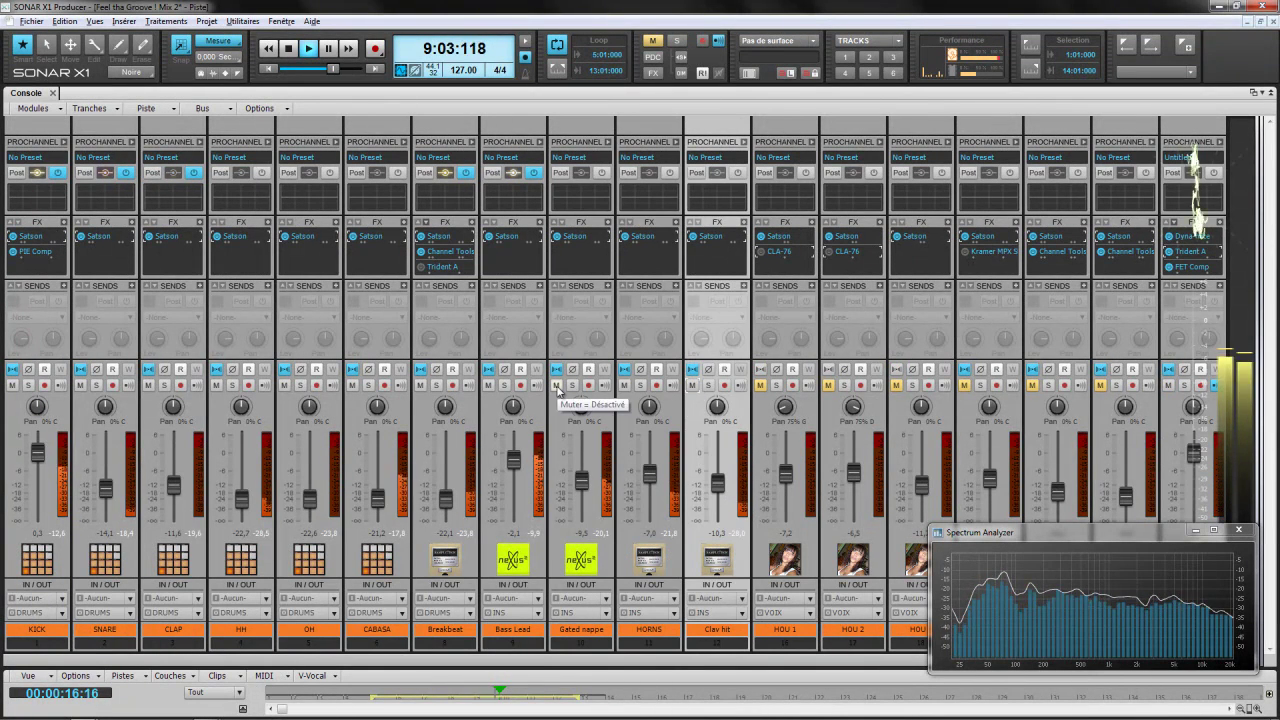
left_click(558, 387)
left_click(624, 386)
left_click(692, 385)
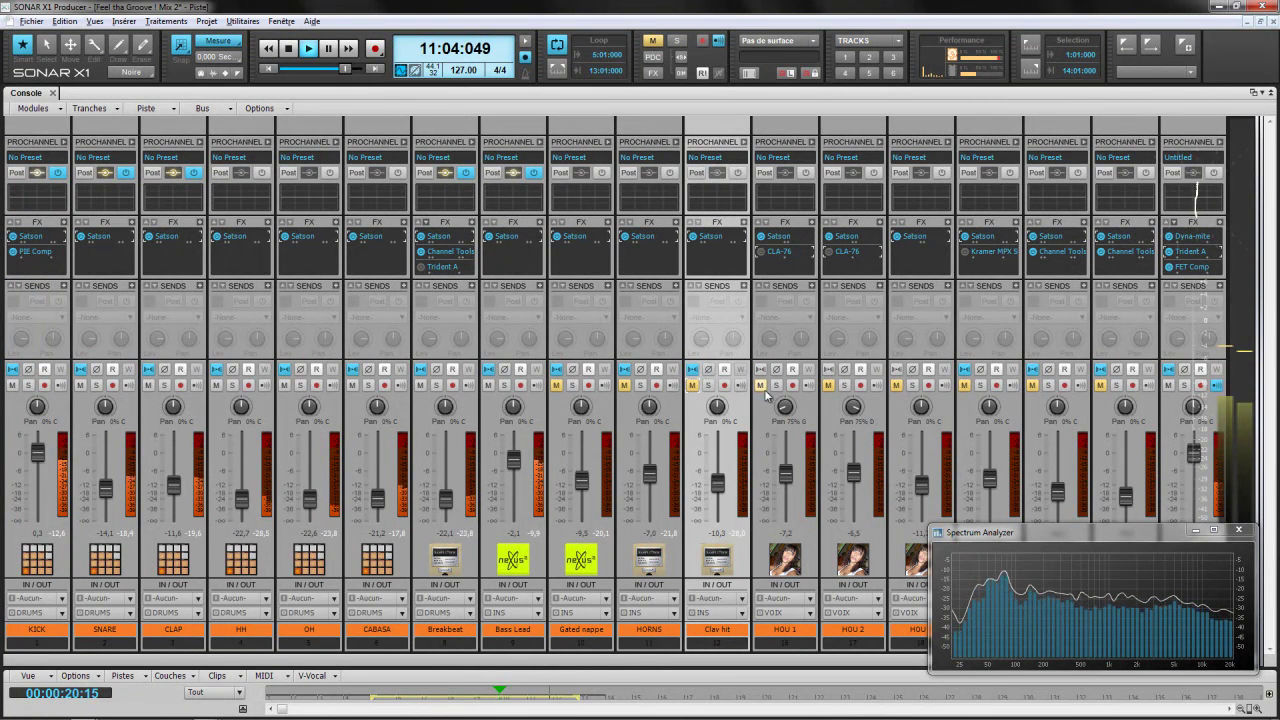
Unmute the three adjacent HOU tracks and solo the last track
left_click(896, 385)
left_click(828, 385)
left_click(760, 385)
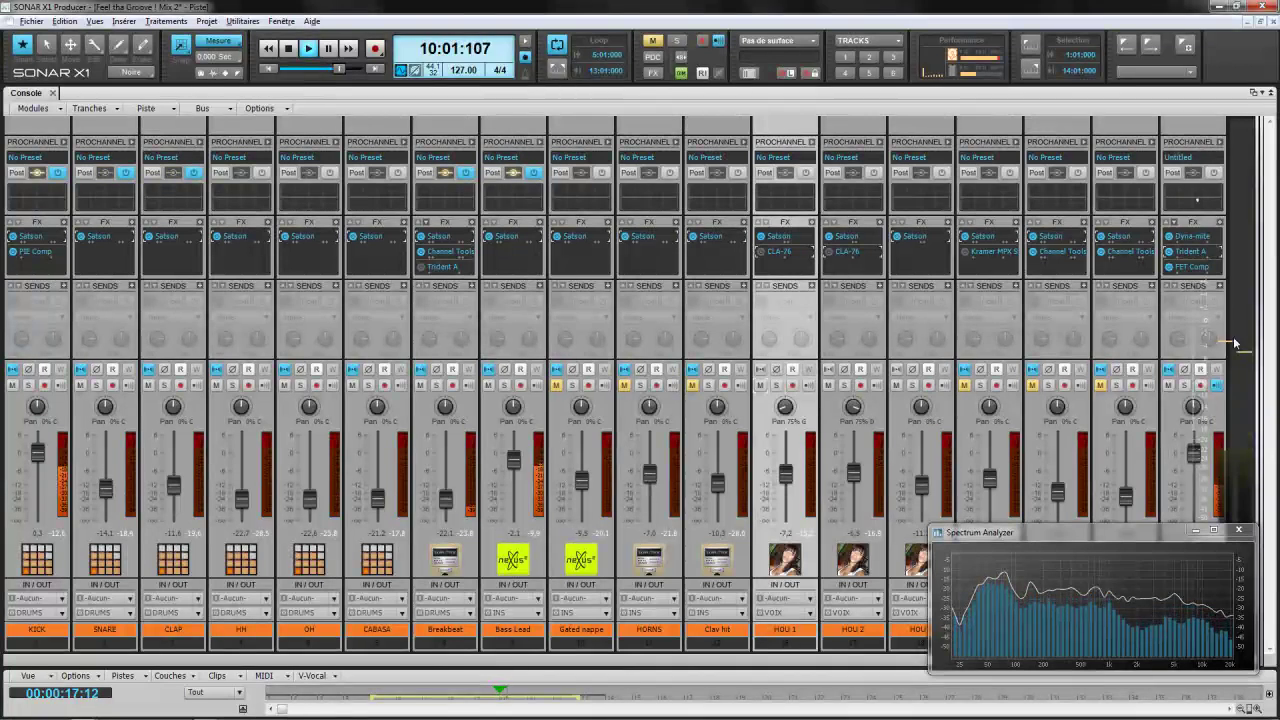
left_click(1184, 385)
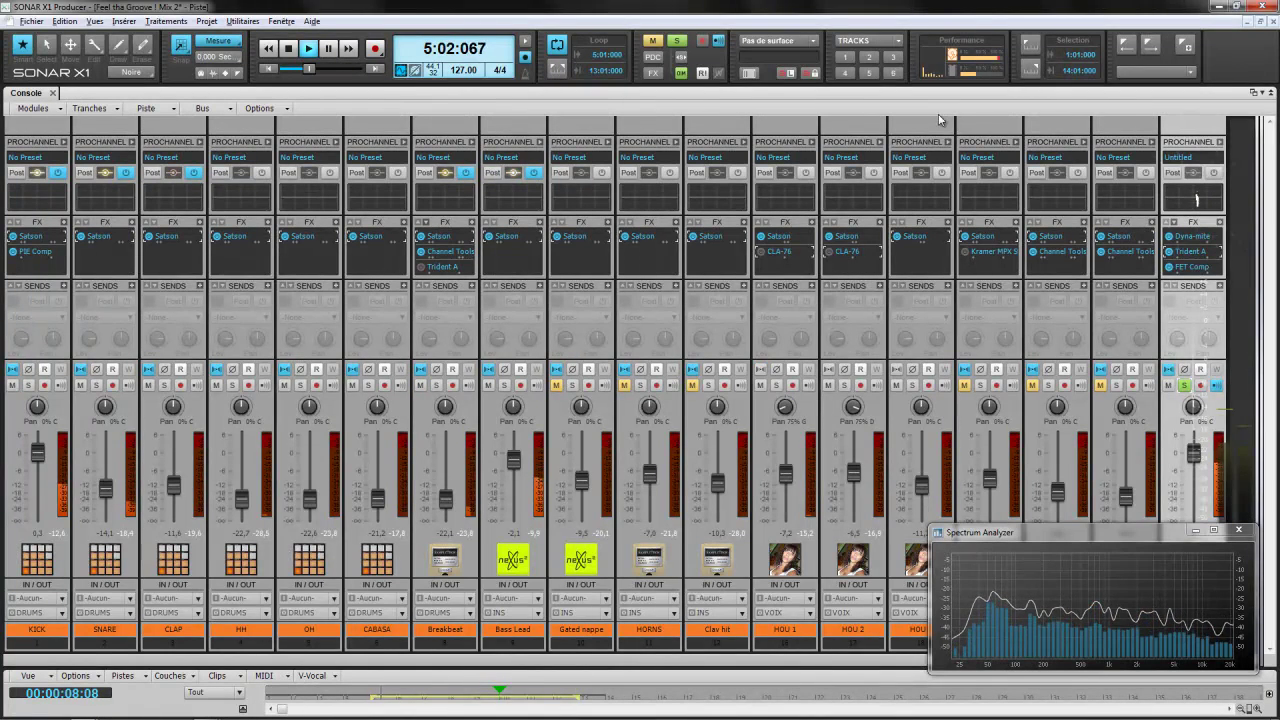
Switch the console to the BUS layout and open the VOIX bus's FairC 670, moving its window clear of the VOIX strip
left_click(898, 40)
left_click(870, 68)
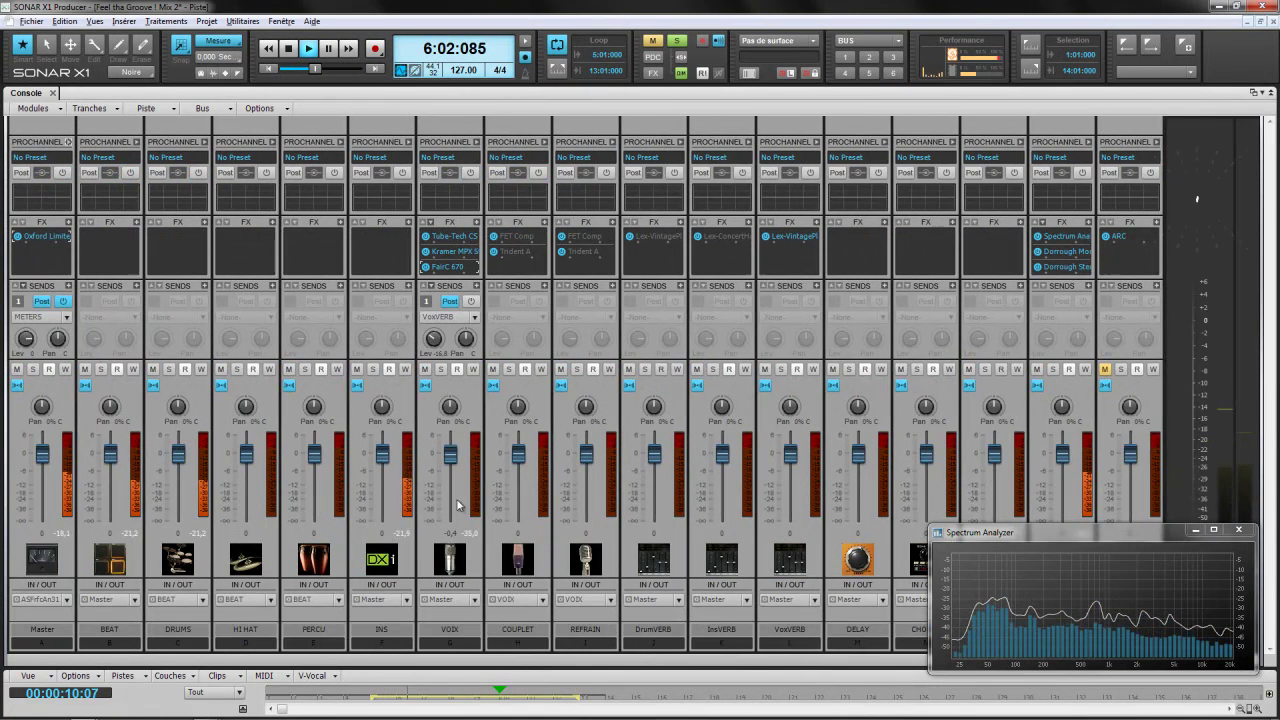
double_click(451, 268)
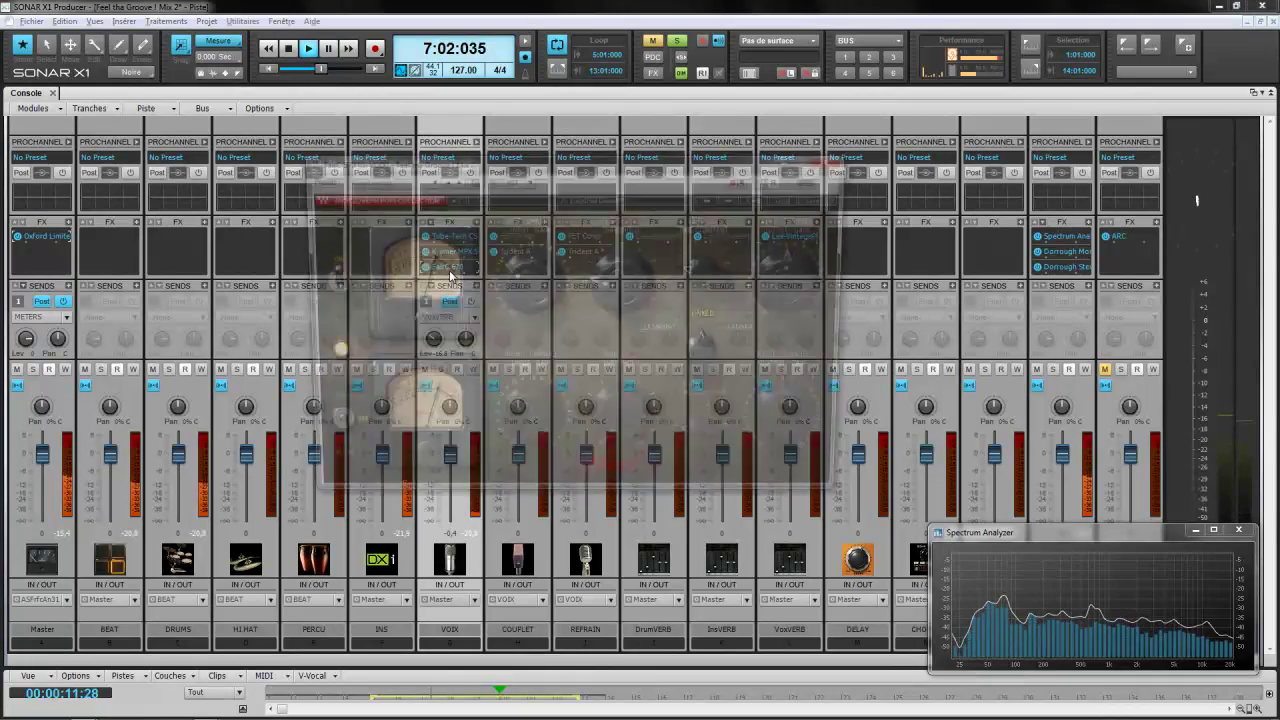
left_click_drag(610, 166, 666, 199)
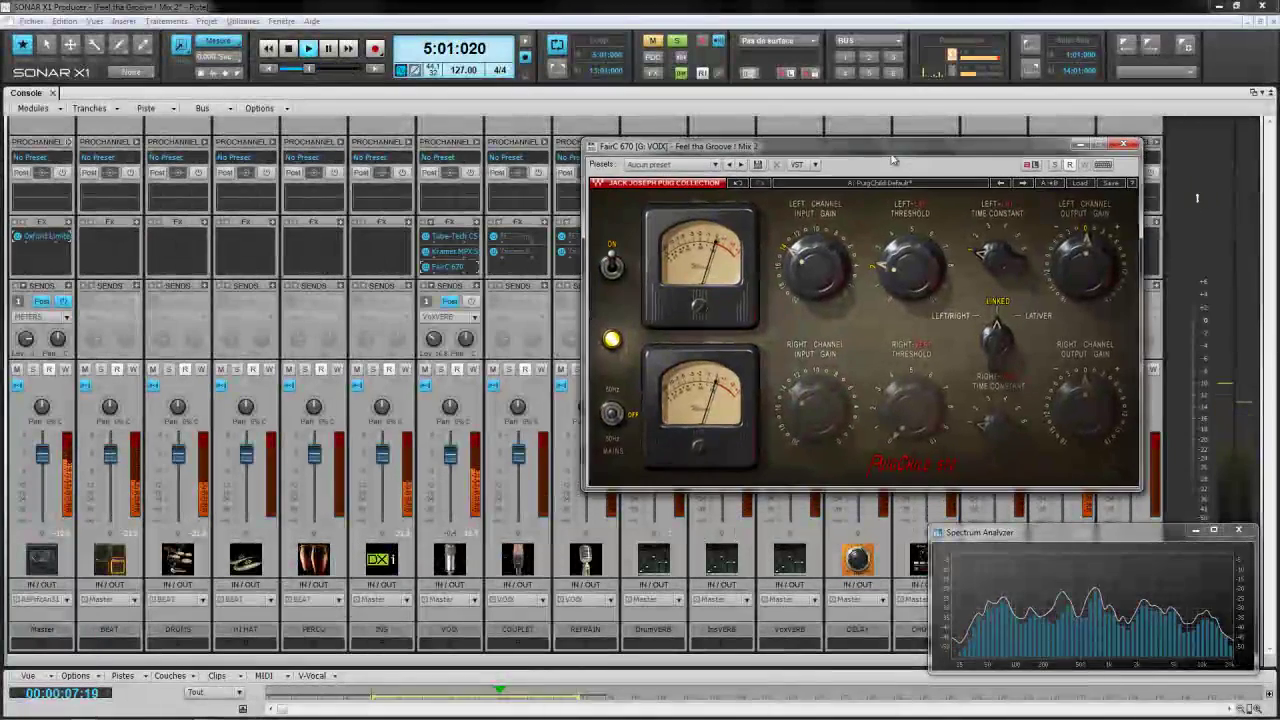
left_click_drag(893, 160, 840, 163)
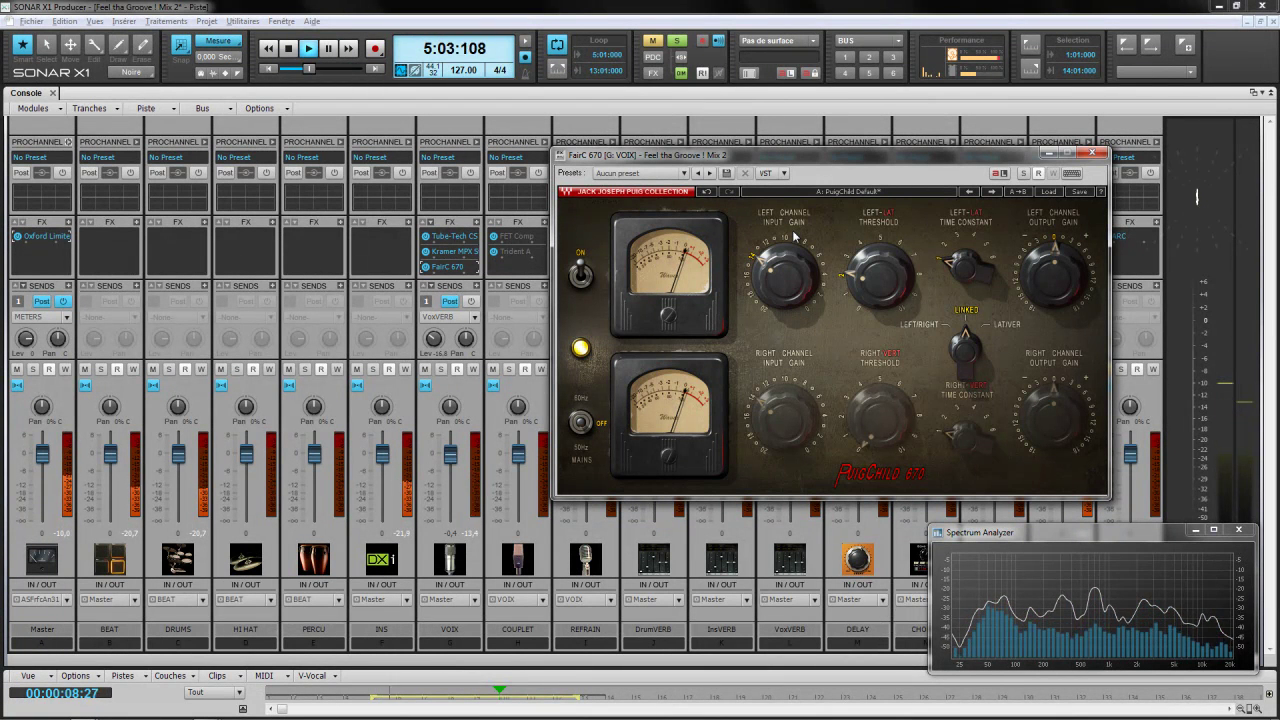
Set the compressor's channel mode to LEFT/RIGHT and both the left and right thresholds to 7
left_click(966, 350)
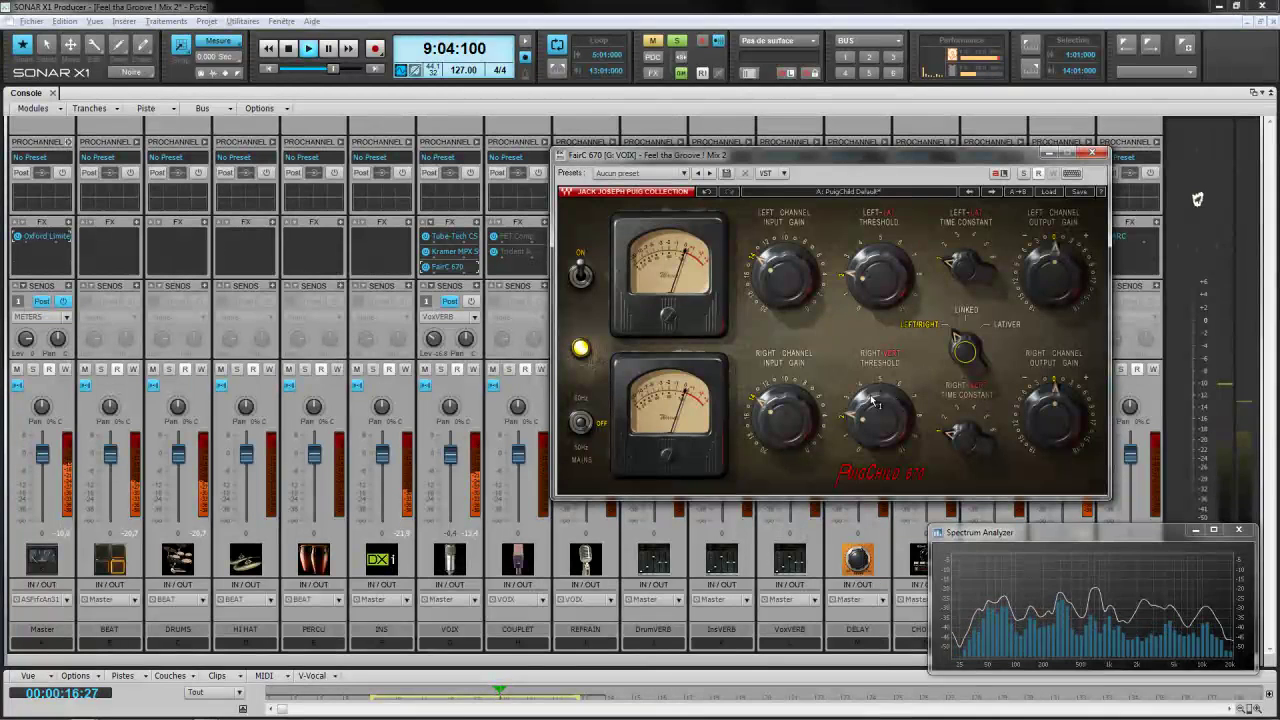
left_click_drag(881, 385, 881, 241)
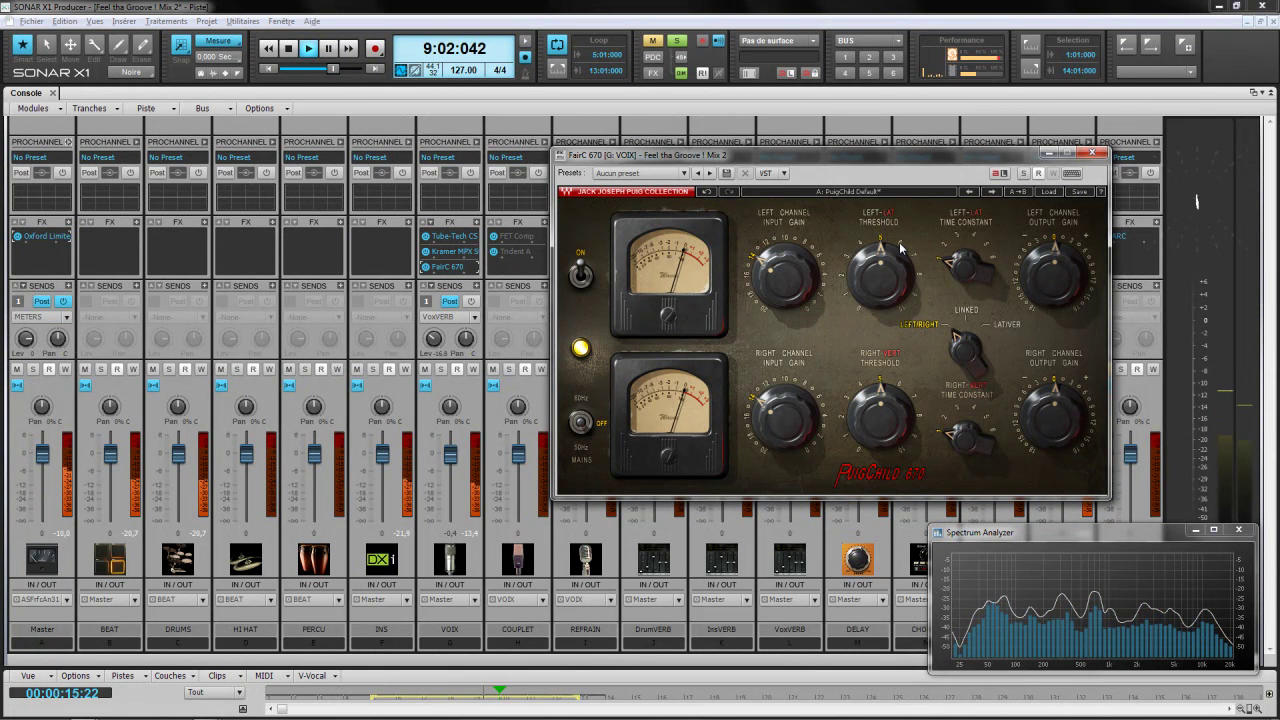
mouse_move(901, 249)
left_click_drag(908, 252, 914, 262)
mouse_move(915, 400)
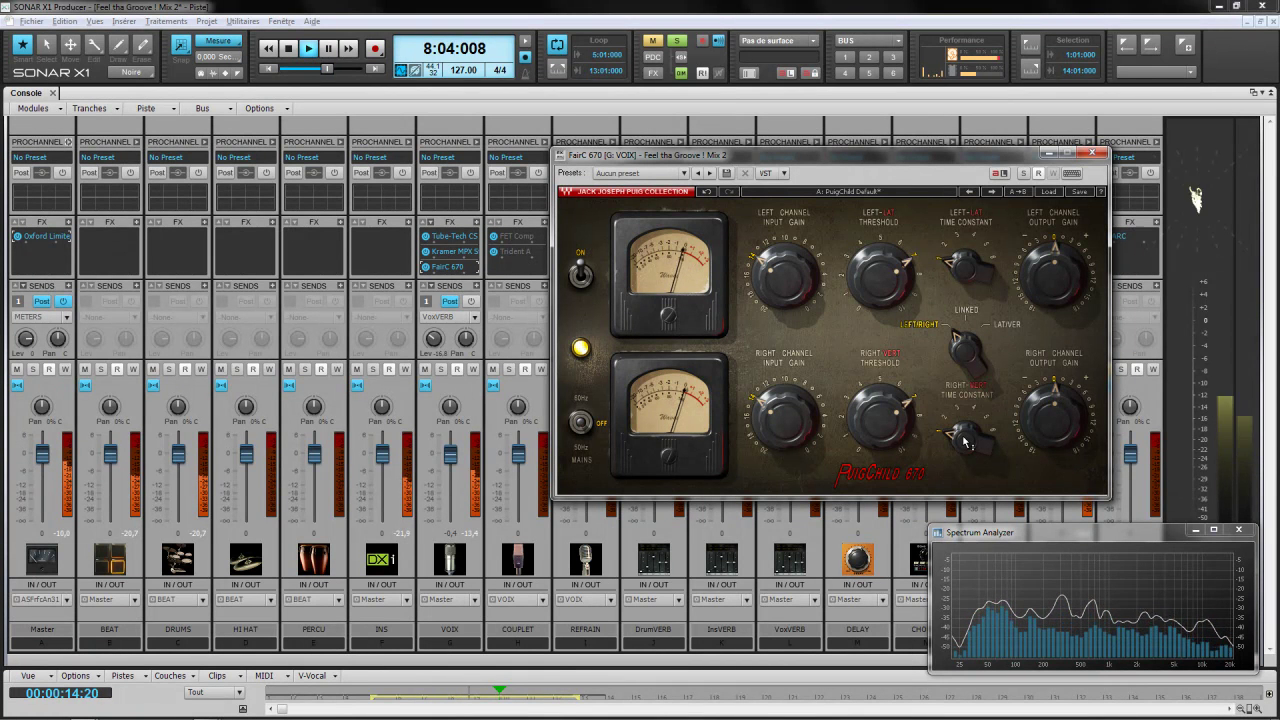
Set the right and left time constants to 3 and toggle the FairC 670's bypass on the VOIX bus to compare
left_click_drag(964, 441, 960, 414)
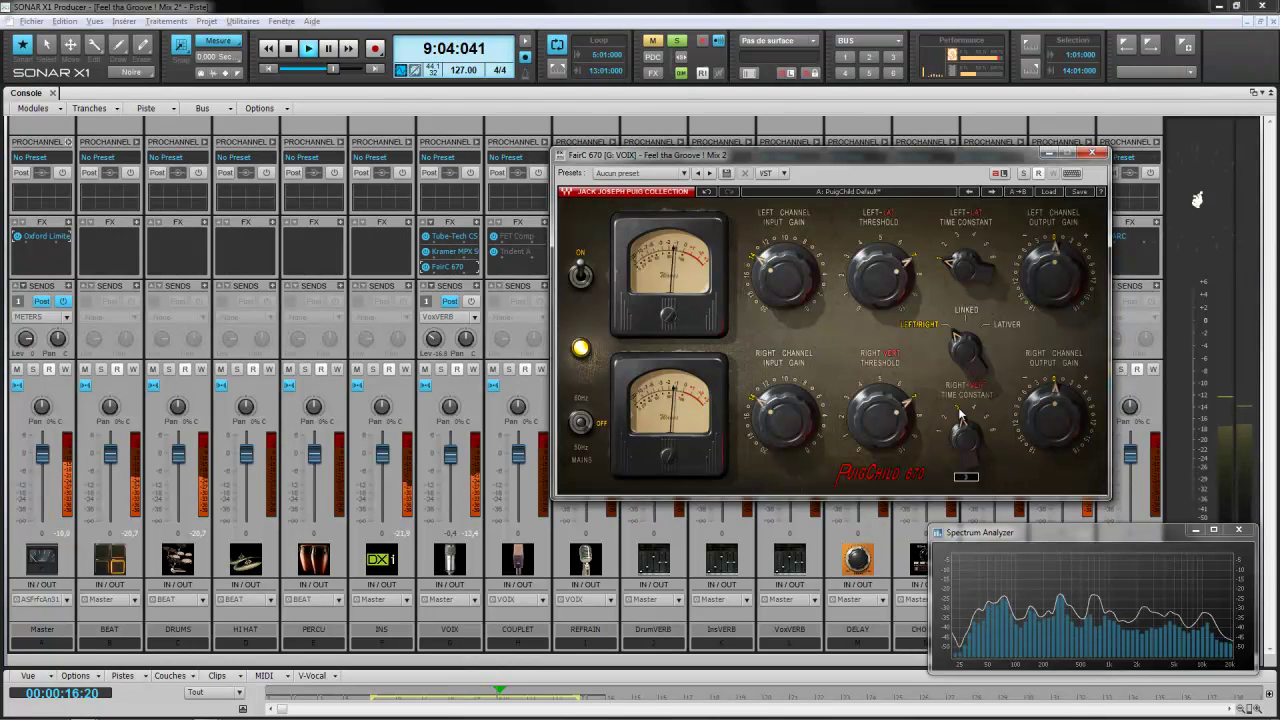
left_click_drag(963, 264, 958, 240)
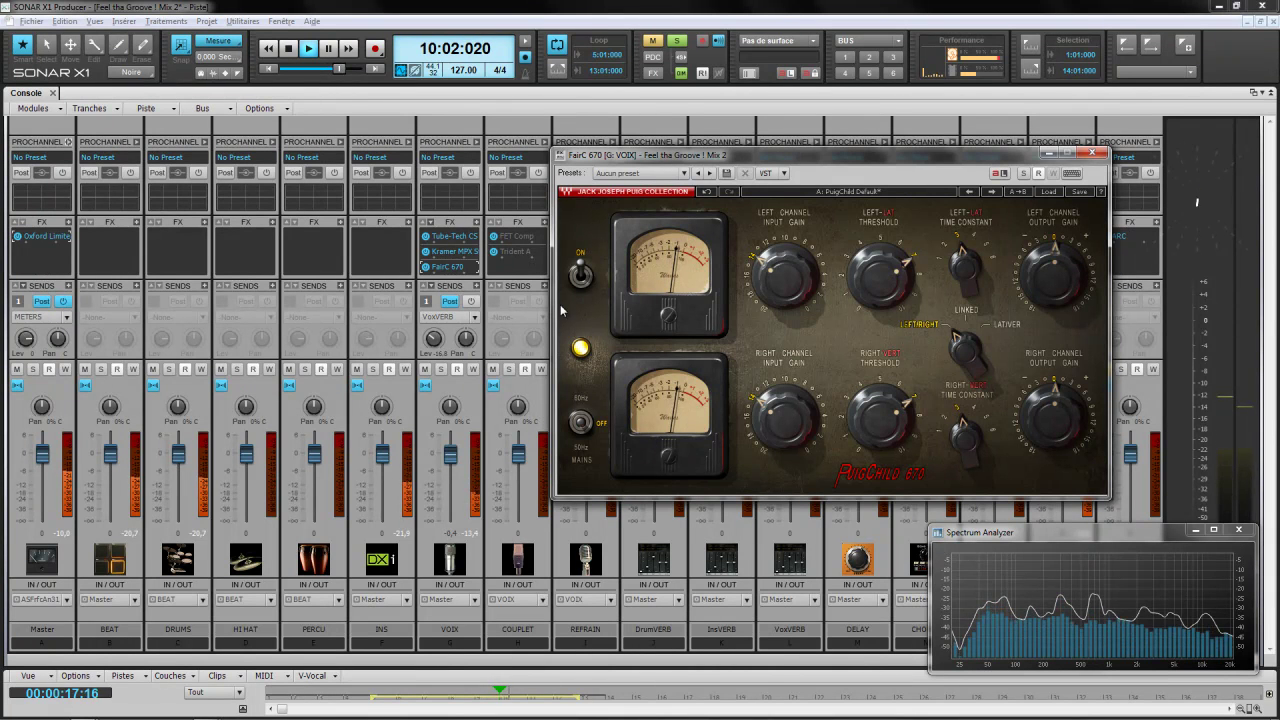
left_click(428, 268)
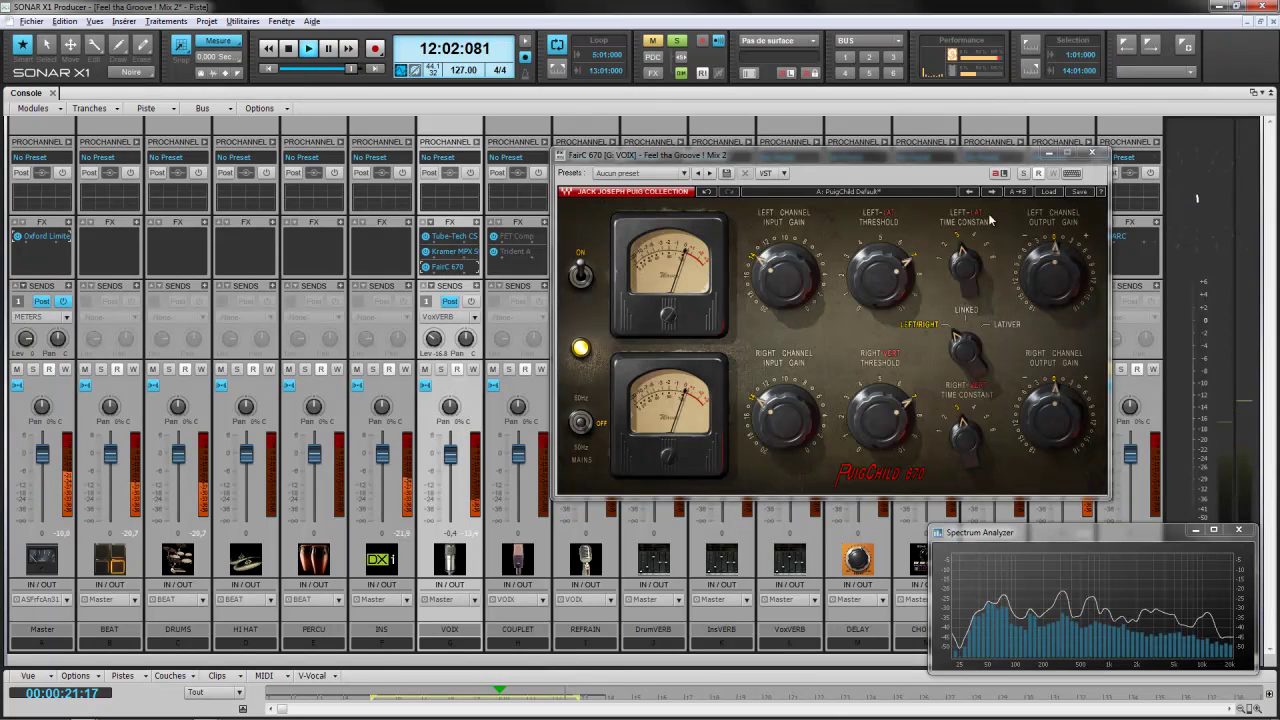
Raise the left and right output gains to make up the level, and toggle the FairC 670's bypass to compare
left_click_drag(1060, 240, 1078, 312)
left_click_drag(1075, 395, 1075, 388)
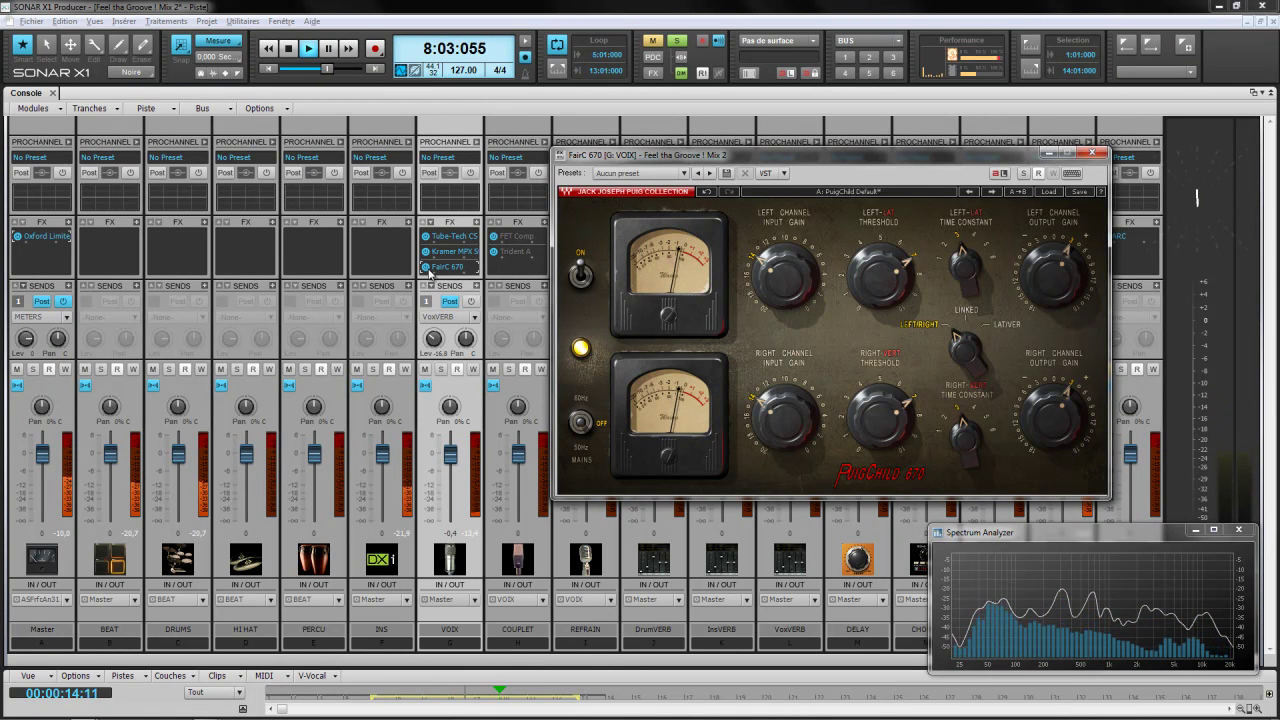
left_click(429, 268)
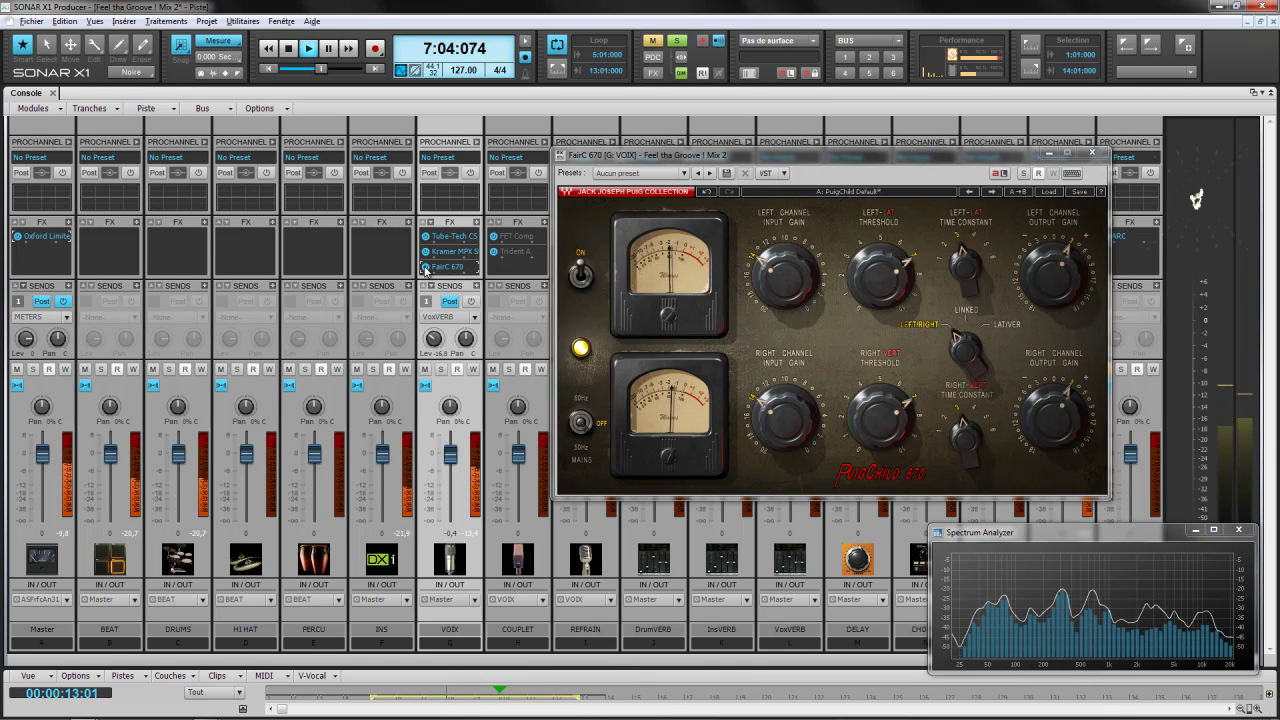
Clear the active solos, mute the three HOU tracks in the TRACKS layout, and unmute the Gated nappe track
left_click(676, 42)
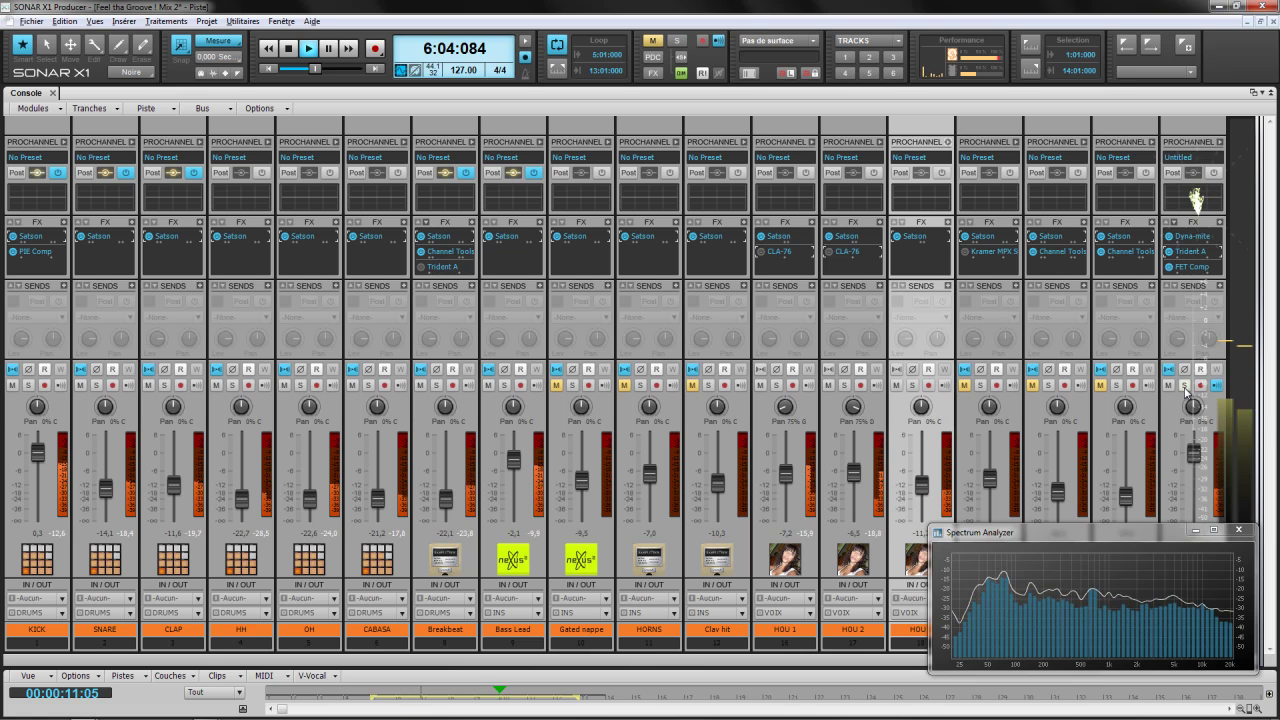
left_click(1184, 385)
left_click(762, 385)
left_click(830, 385)
left_click(898, 385)
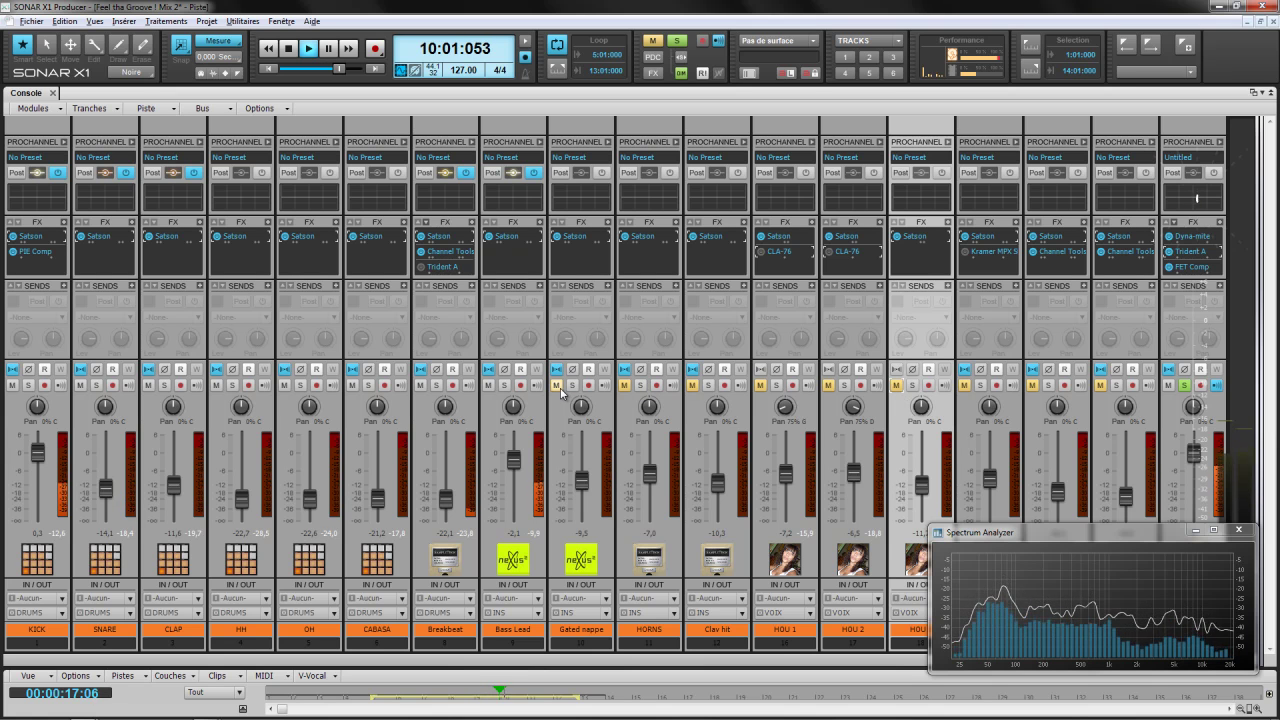
left_click(1185, 386)
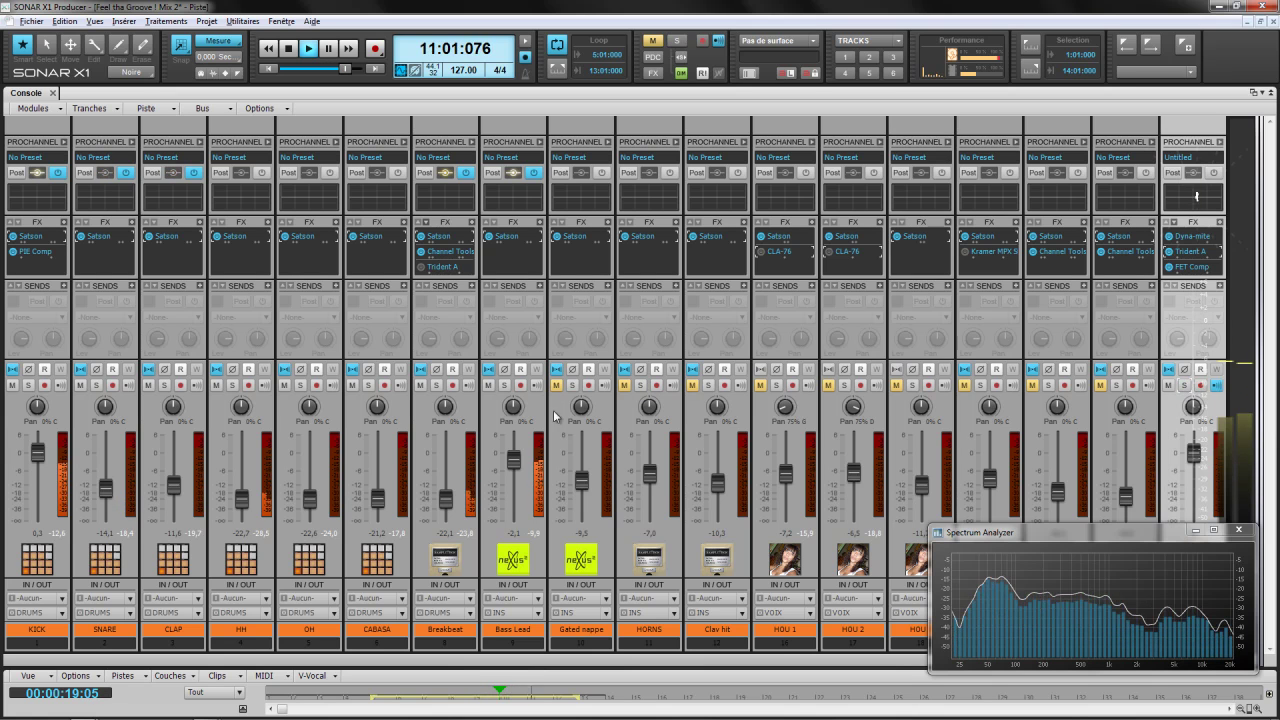
left_click(557, 386)
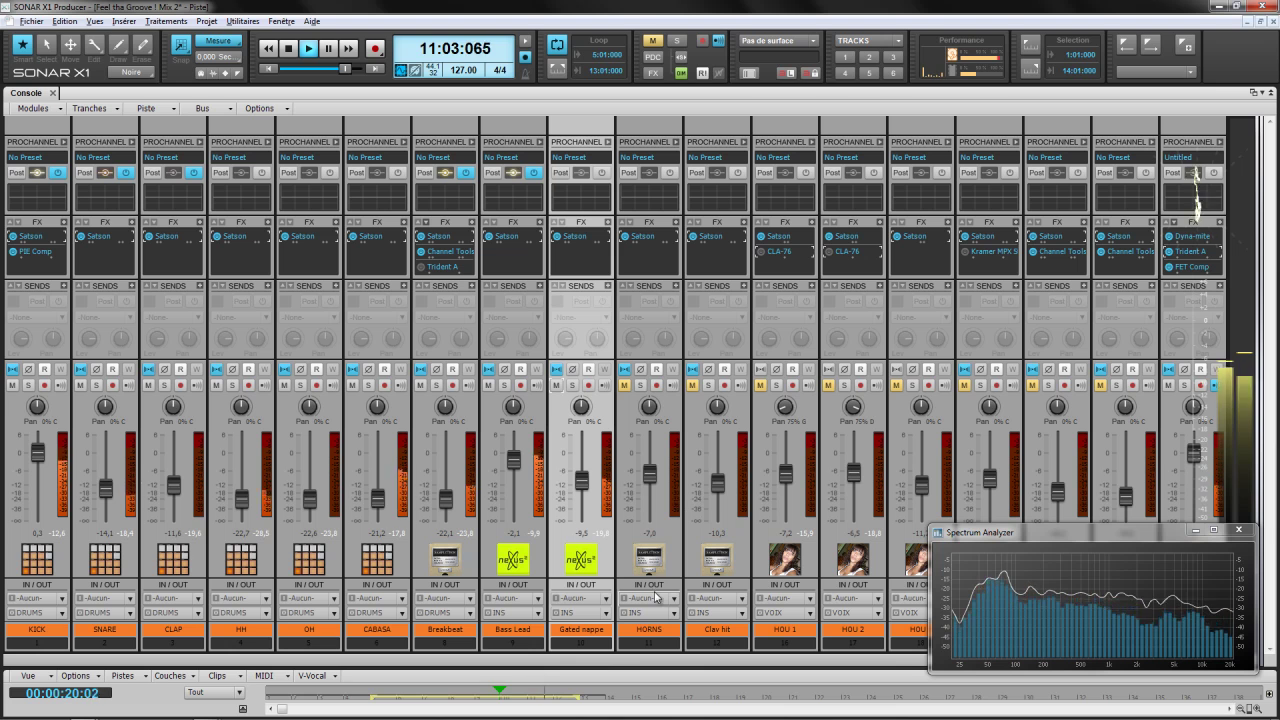
Solo the Gated nappe track together with the track carrying Dyna-mite, Trident A and FET Comp
left_click(1184, 385)
left_click(579, 398)
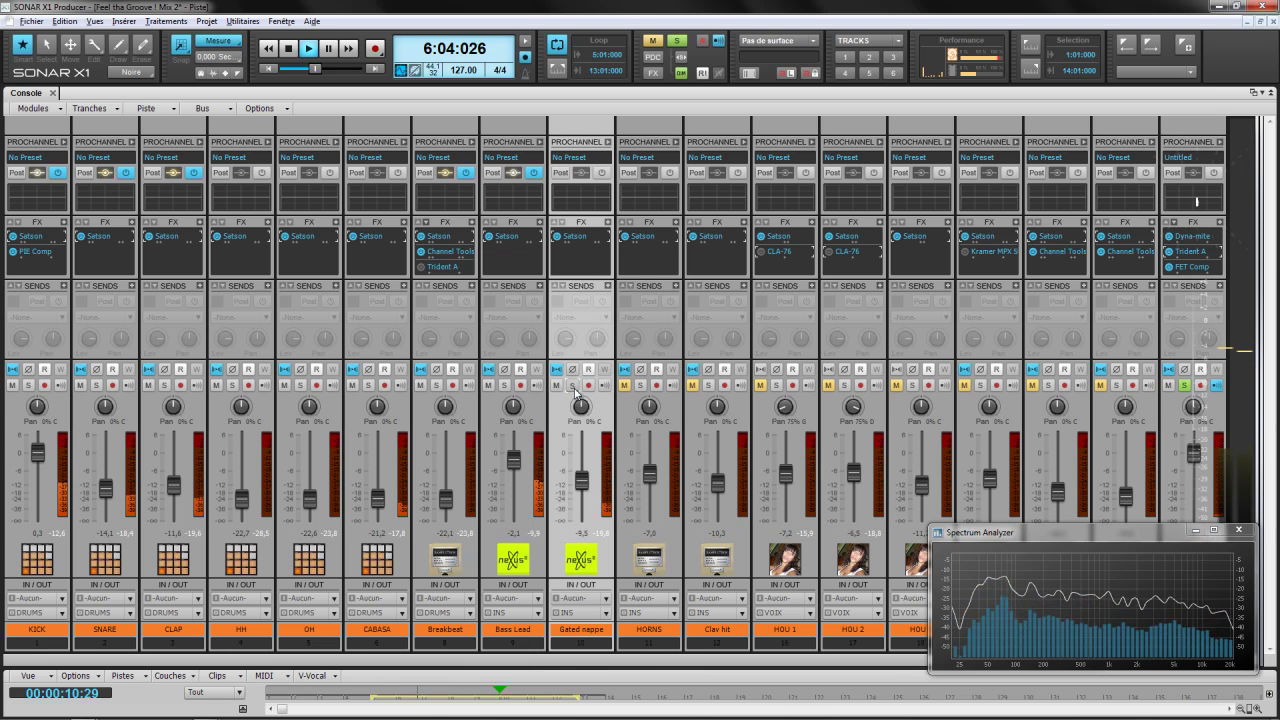
left_click(572, 385)
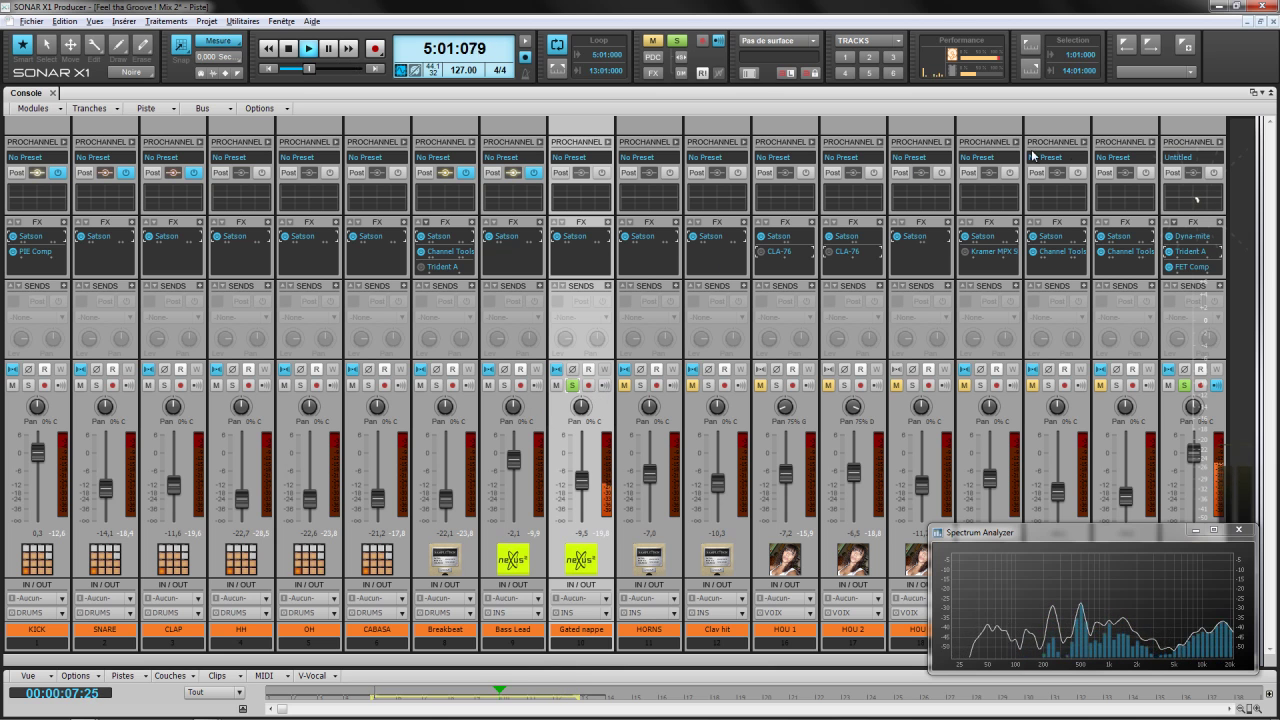
Close the FairC 670 window in the BUS layout and insert the PAZ- Position meter on the METERS bus
left_click(890, 74)
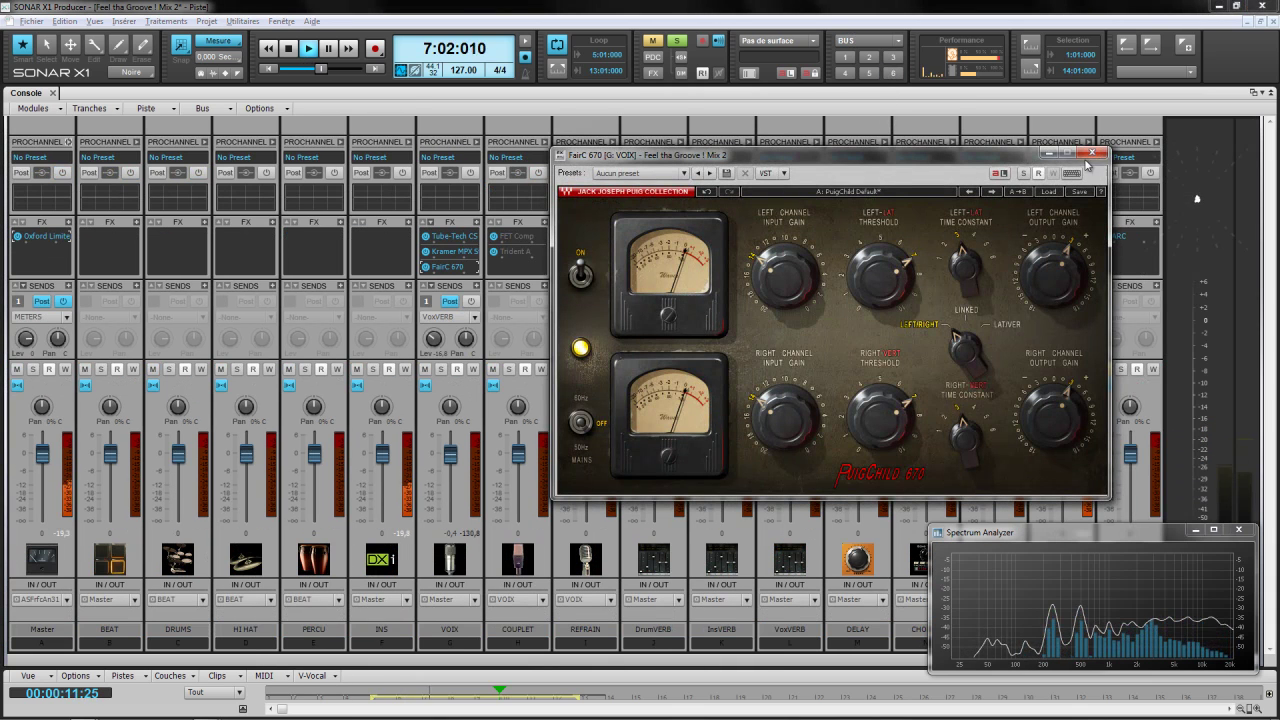
key("Escape")
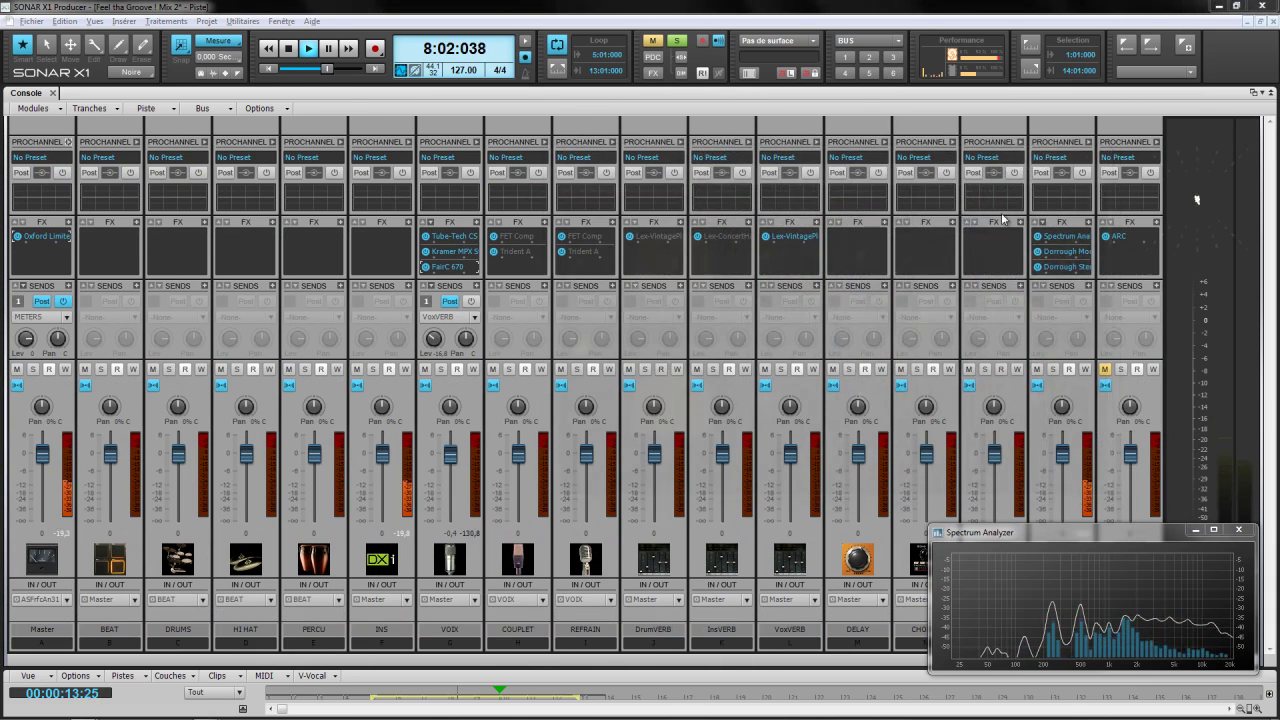
right_click(1095, 228)
mouse_move(1125, 228)
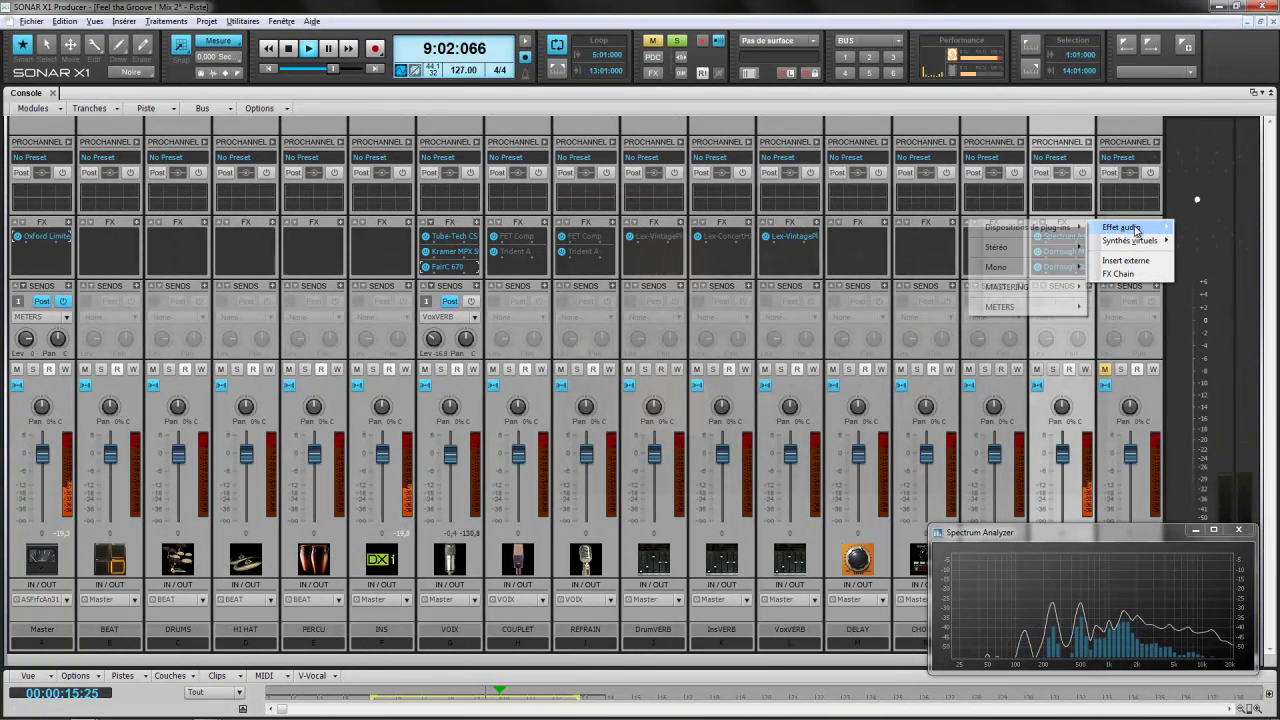
mouse_move(1052, 247)
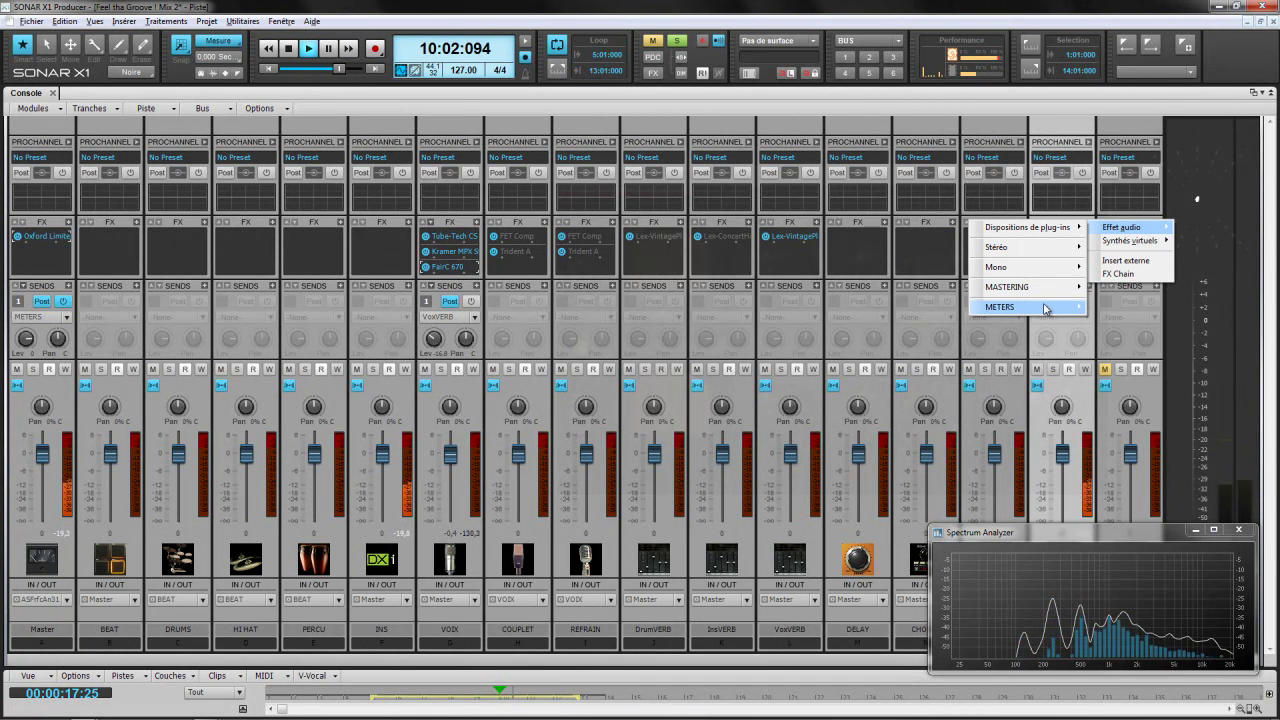
mouse_move(1048, 308)
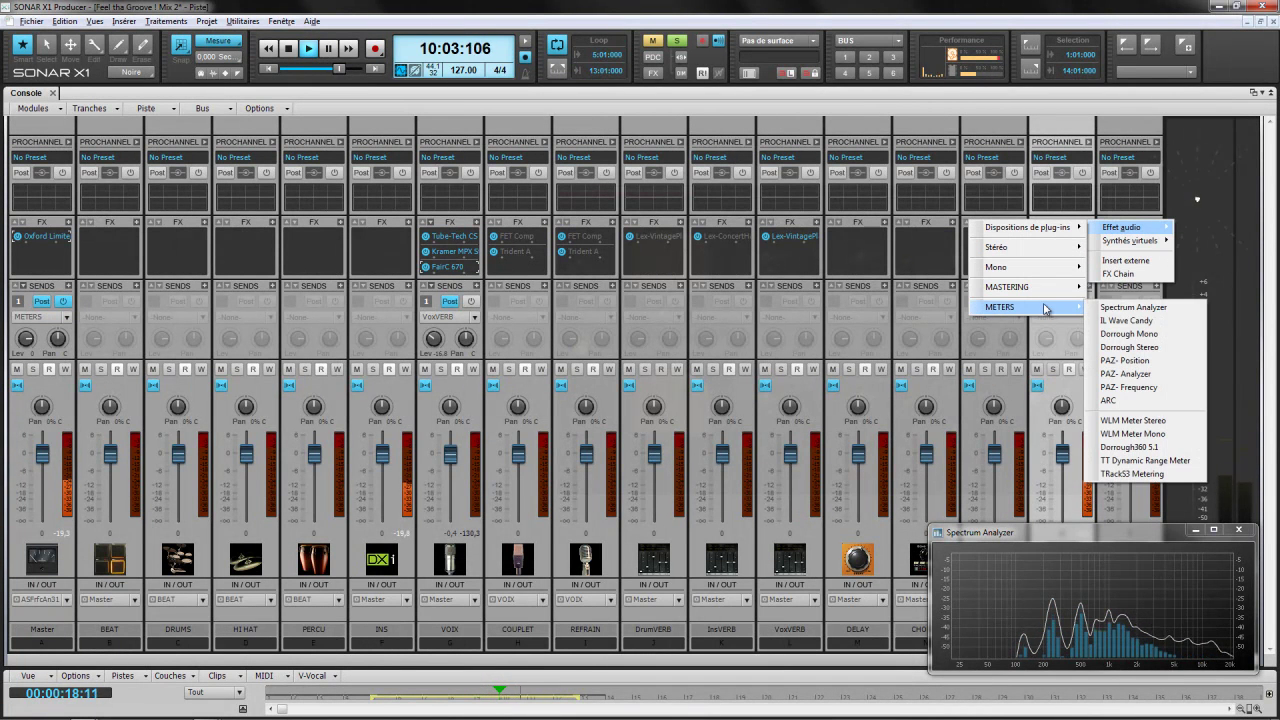
left_click(1125, 360)
left_click_drag(780, 156, 885, 197)
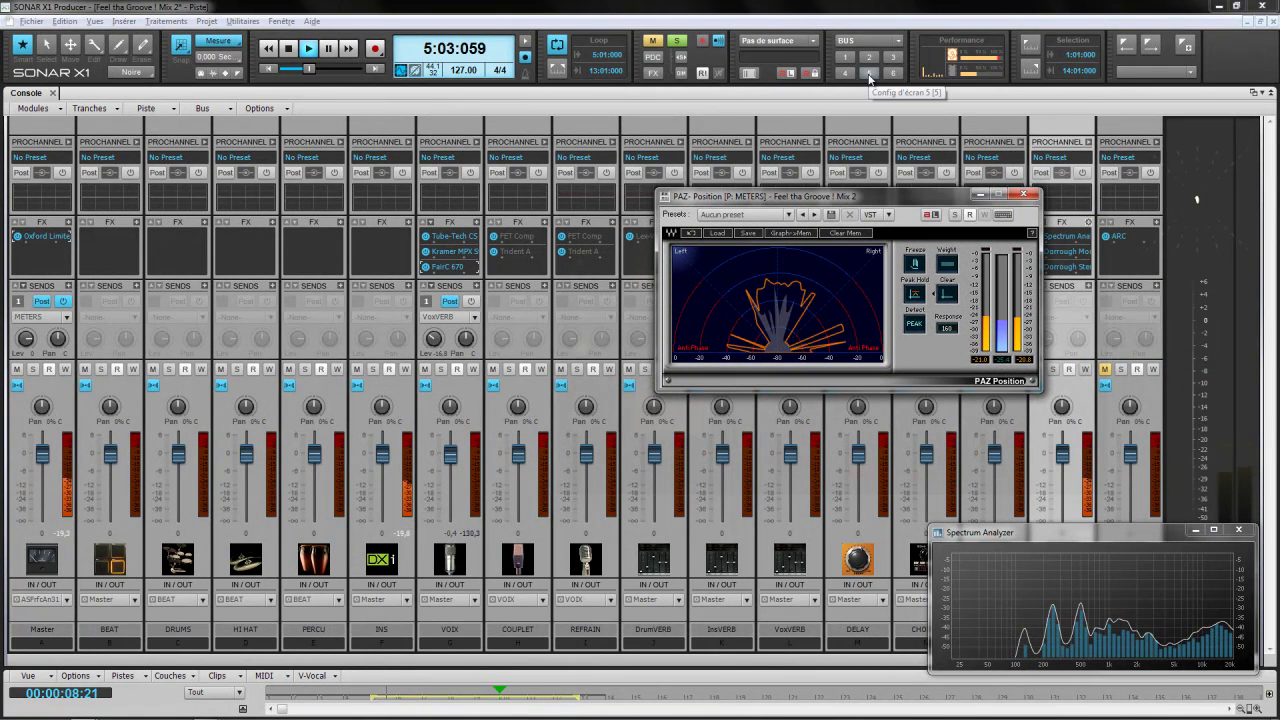
left_click_drag(903, 205, 1061, 160)
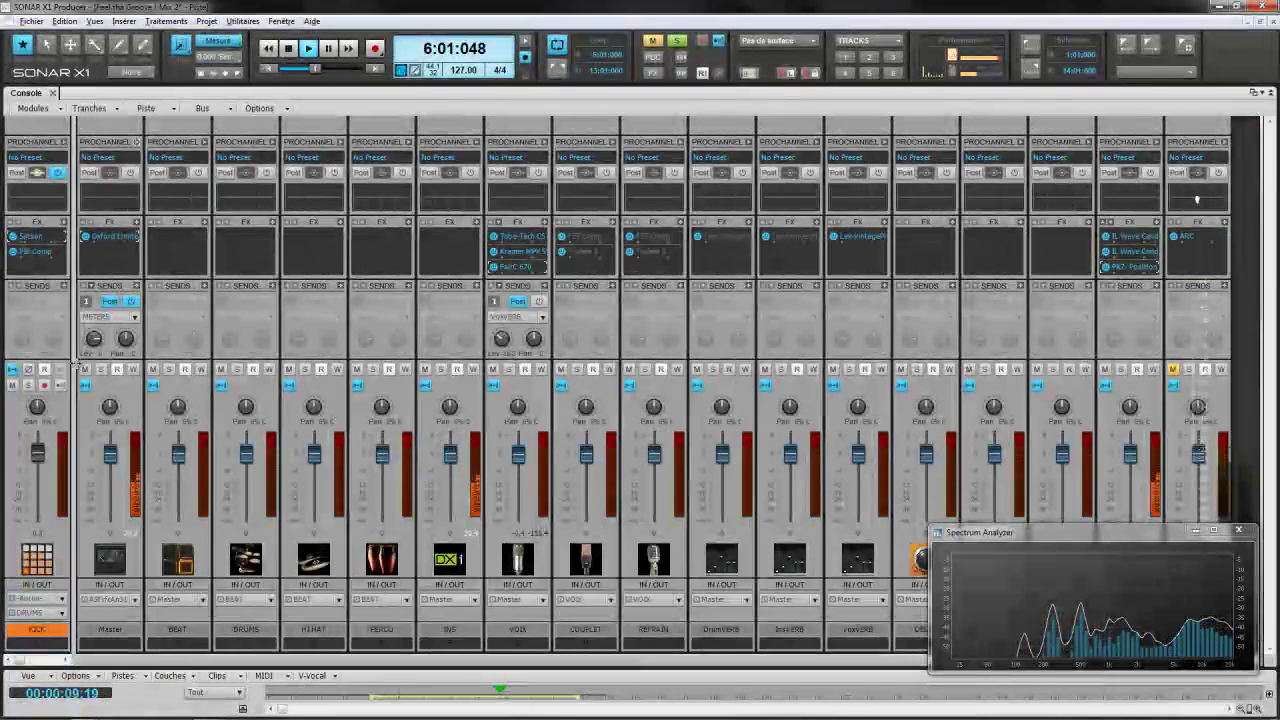
Reopen PAZ- Position, narrow and park its window clear of the solo buttons, and solo Bass Lead to compare its stereo image
double_click(1135, 267)
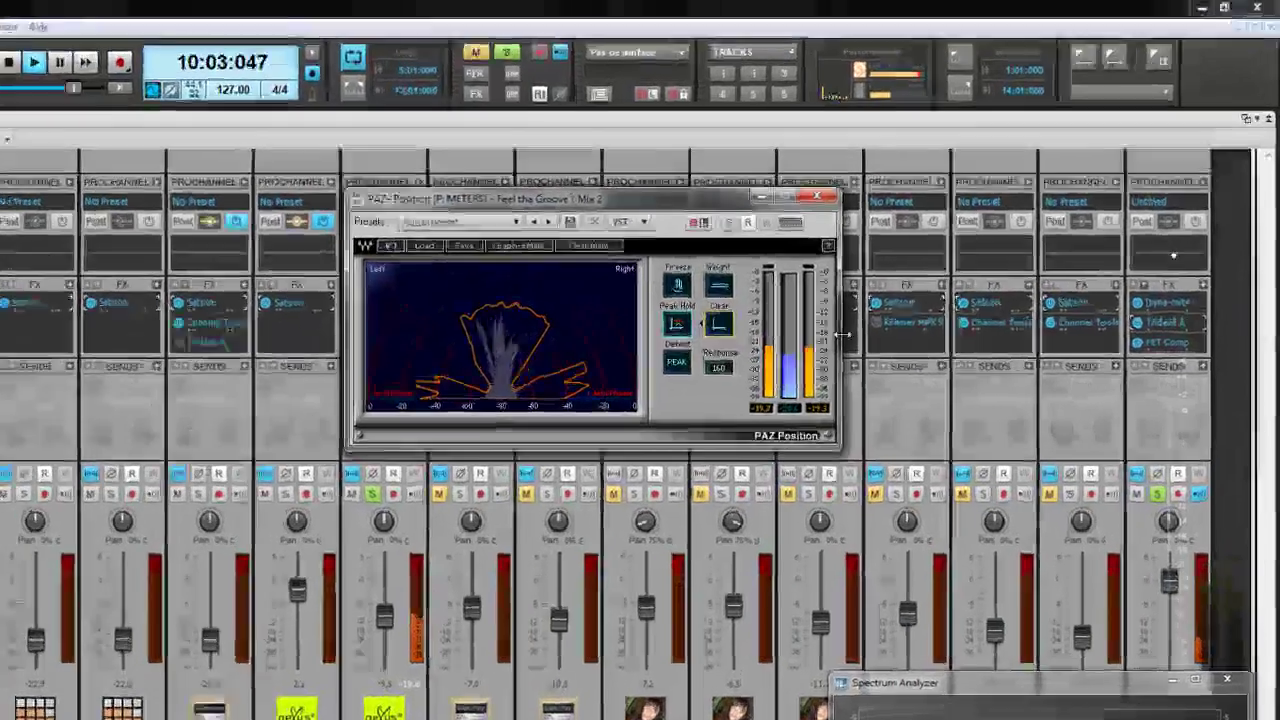
left_click_drag(935, 260, 799, 259)
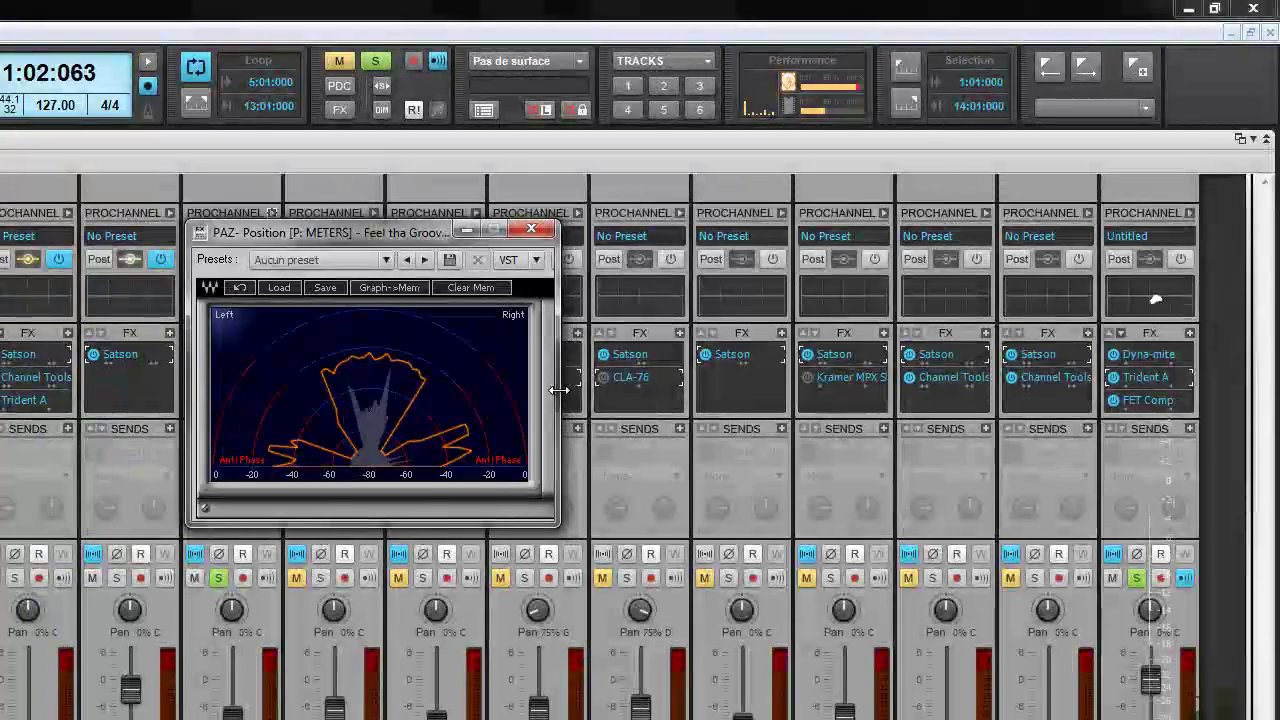
left_click_drag(386, 232, 1089, 48)
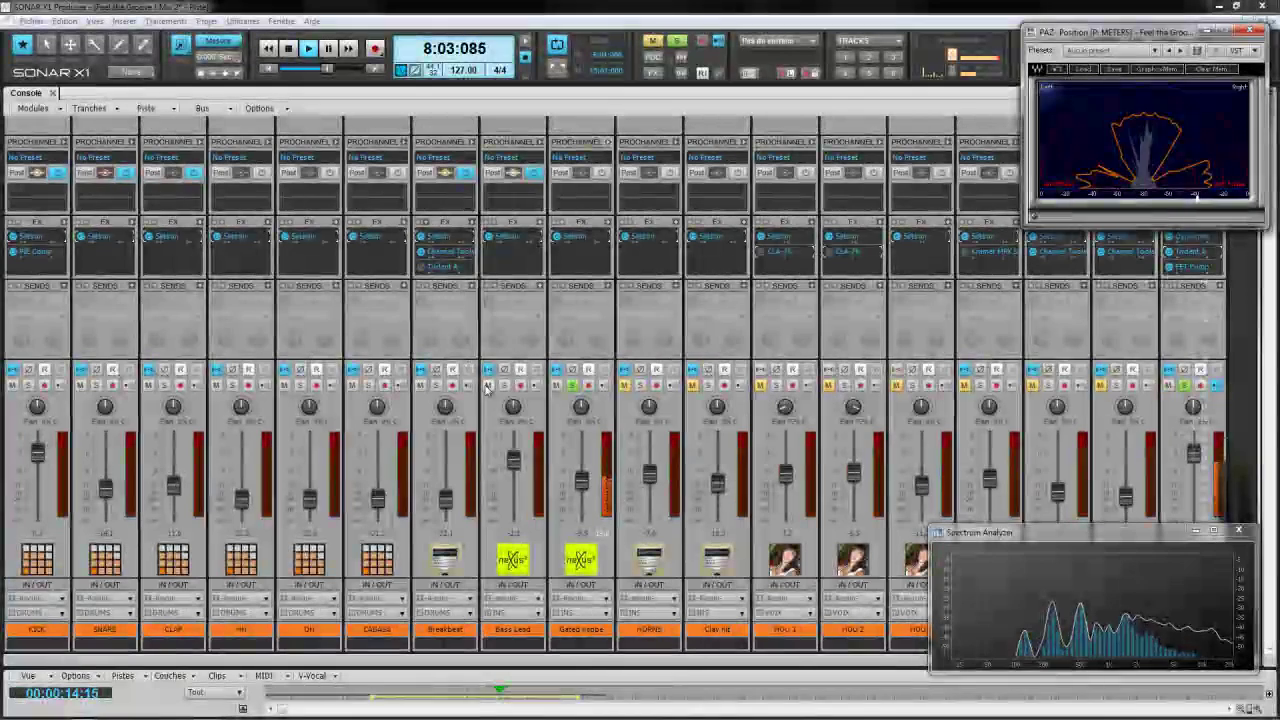
left_click(505, 387)
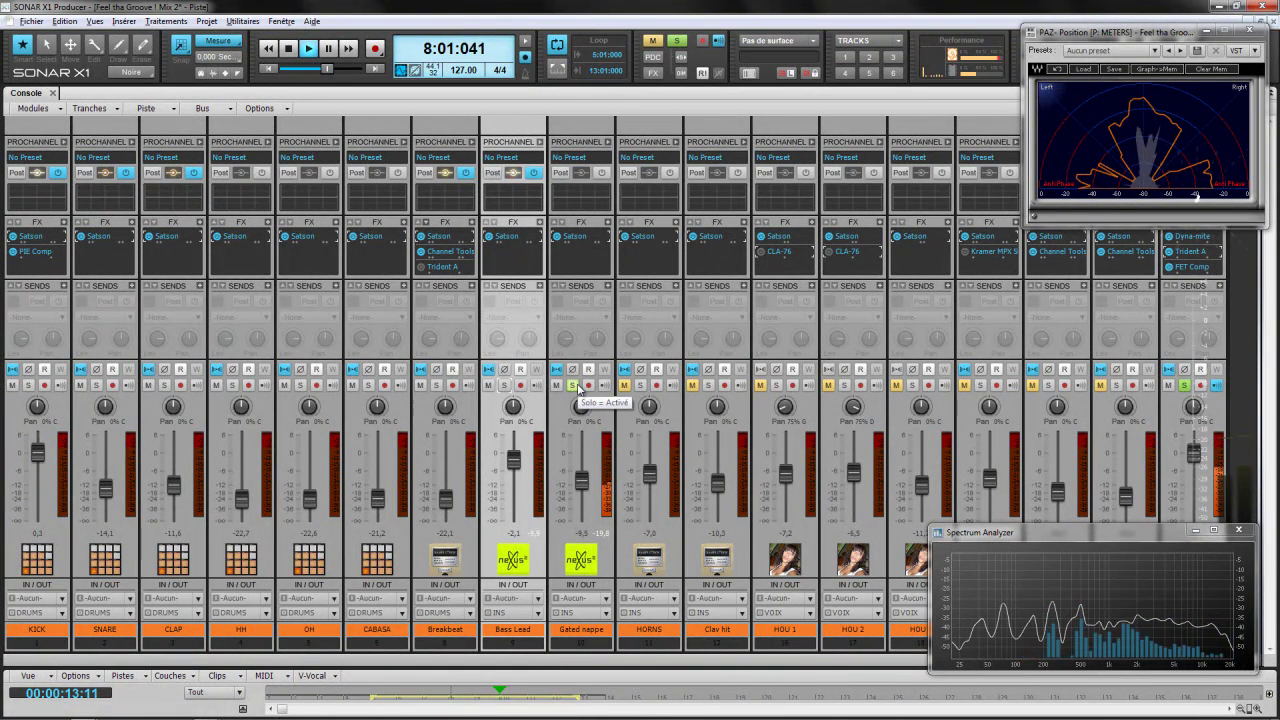
Insert a stereo PuigChild 670 from the dynamics effects on the Gated nappe track and switch its mains hum off
right_click(612, 224)
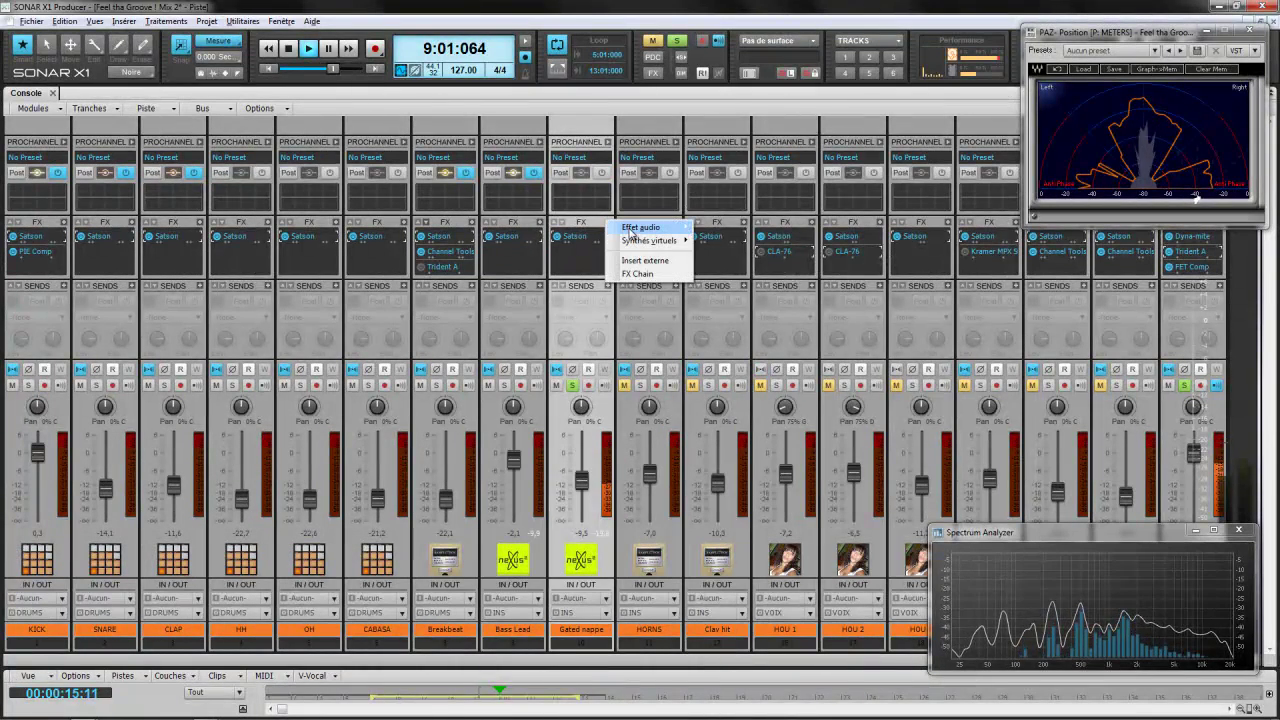
mouse_move(640, 228)
mouse_move(730, 247)
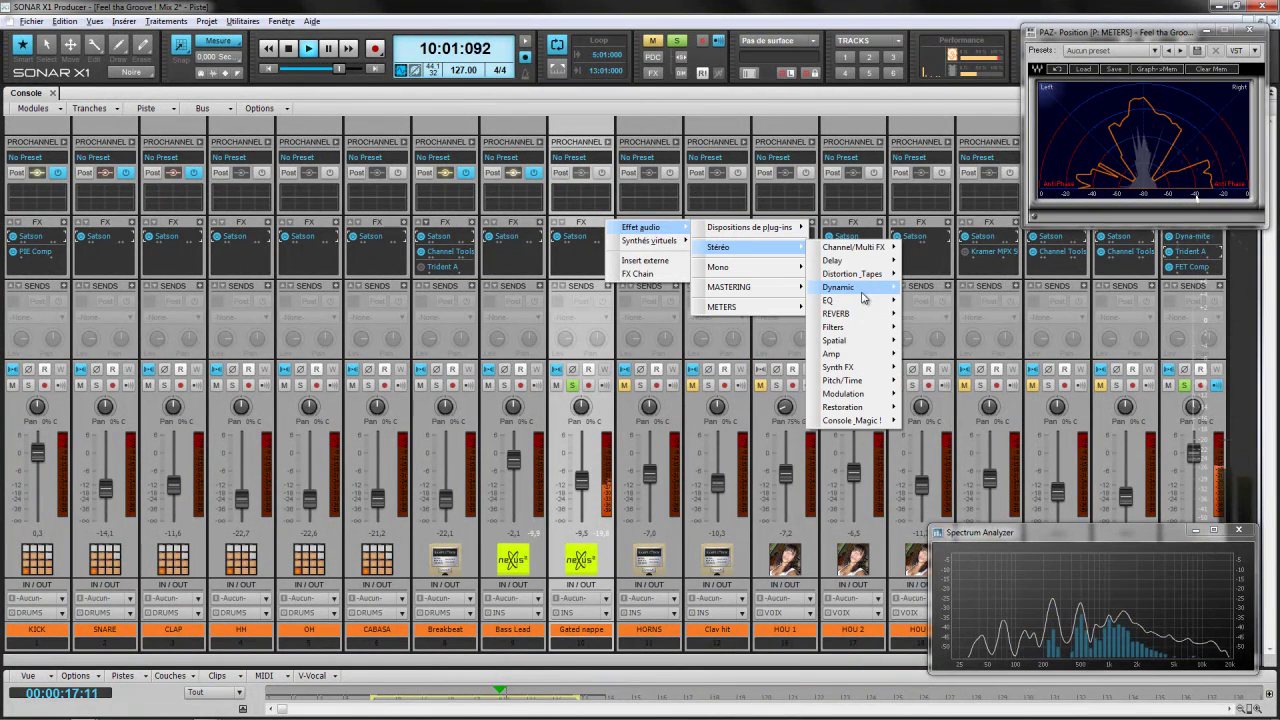
mouse_move(863, 297)
left_click(955, 201)
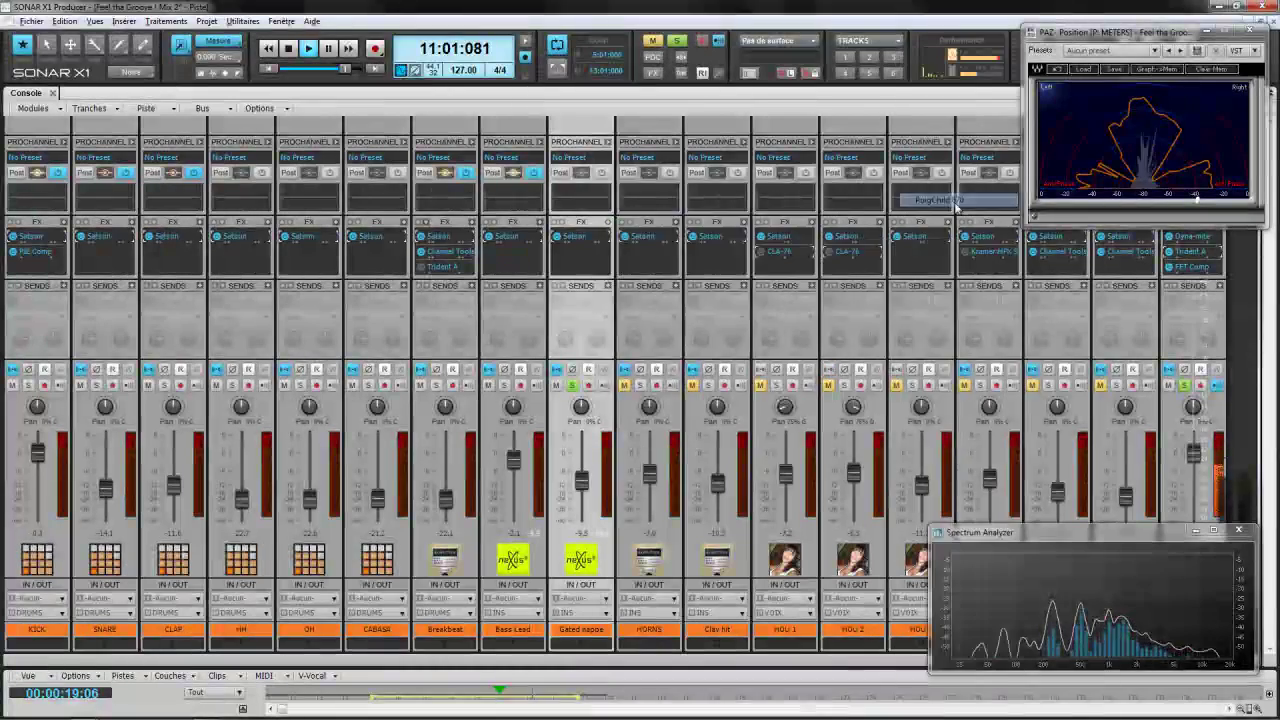
left_click_drag(824, 136, 600, 194)
left_click(362, 464)
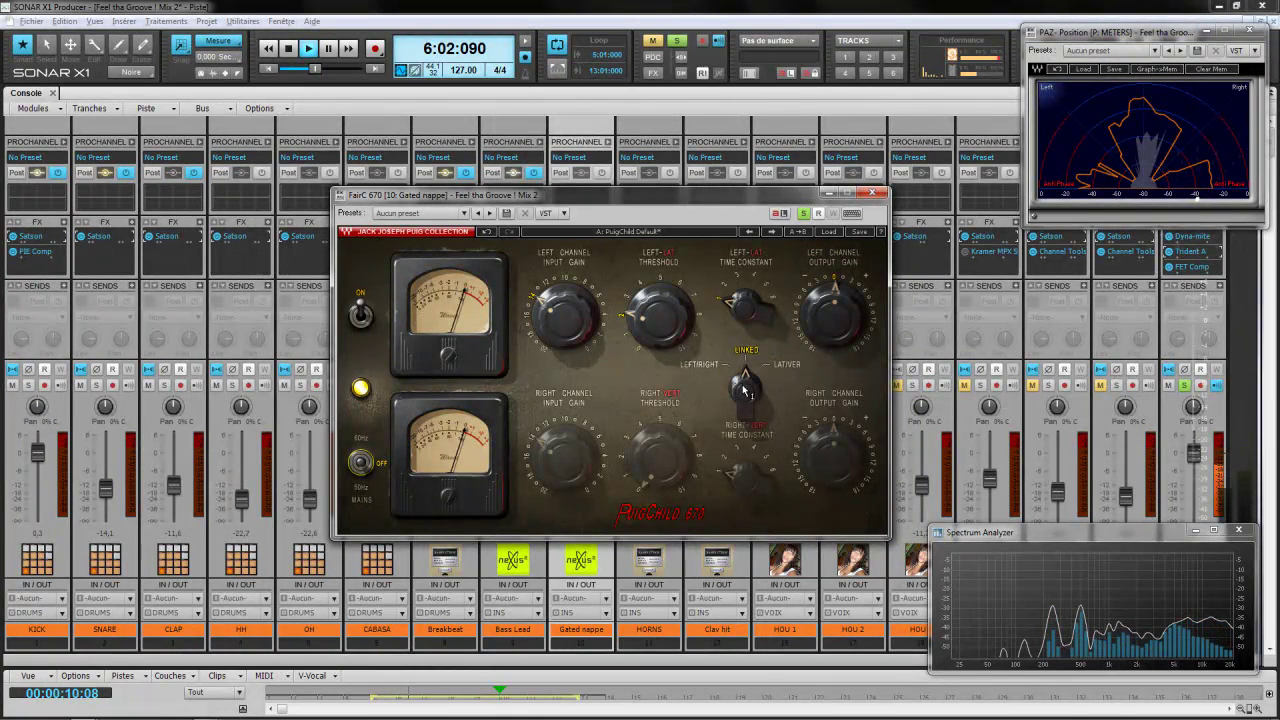
Switch the Gated nappe compressor to LAT/VER mode and set the lateral threshold to about 7 and its time constant to 2
left_click(745, 390)
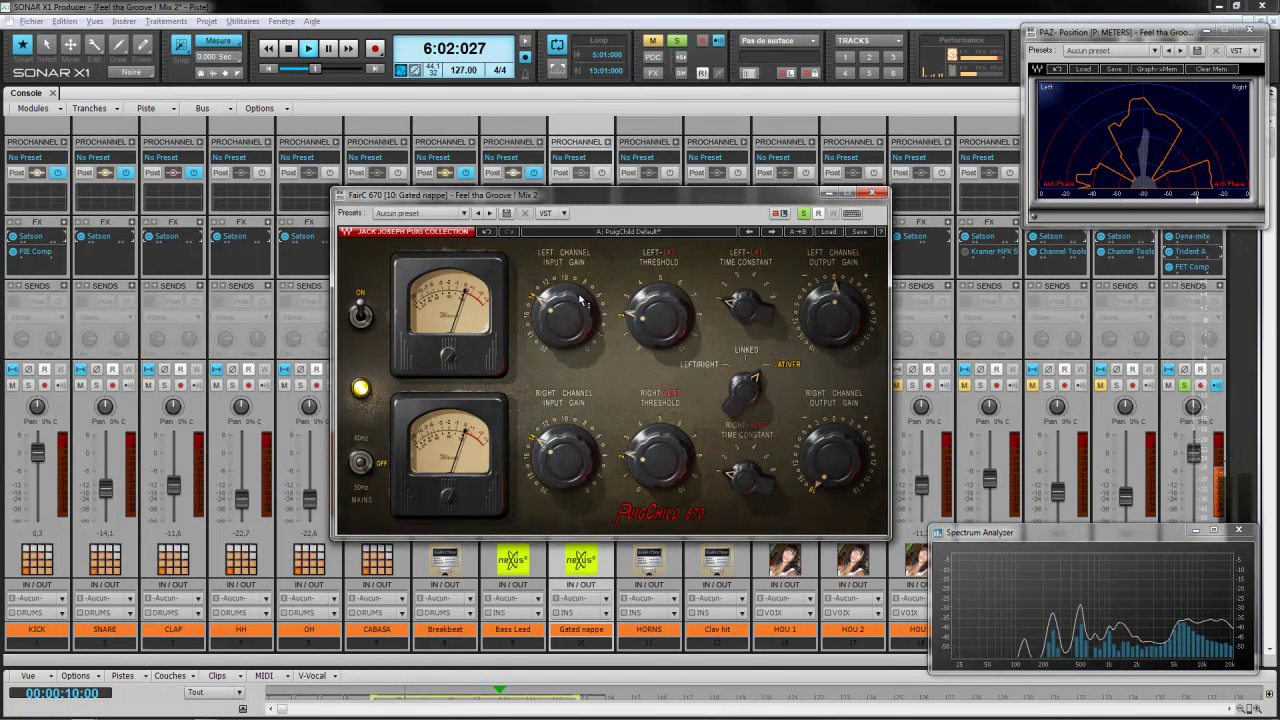
mouse_move(688, 296)
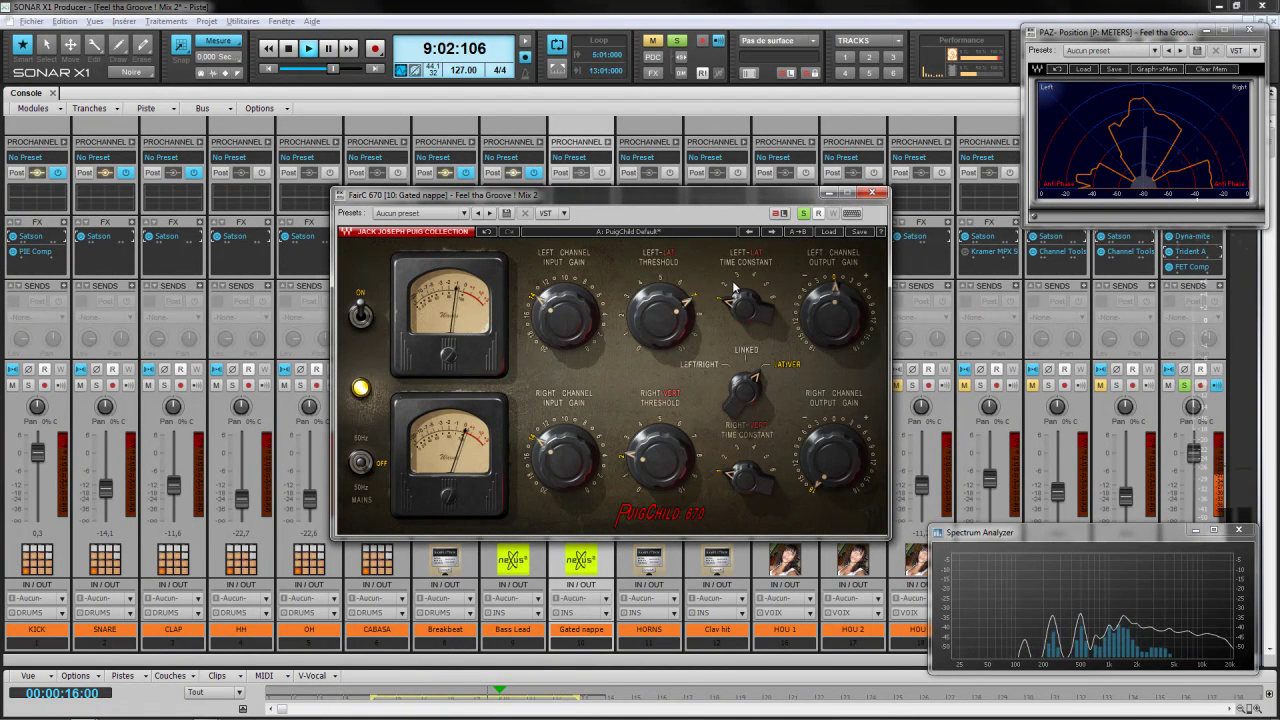
mouse_move(738, 279)
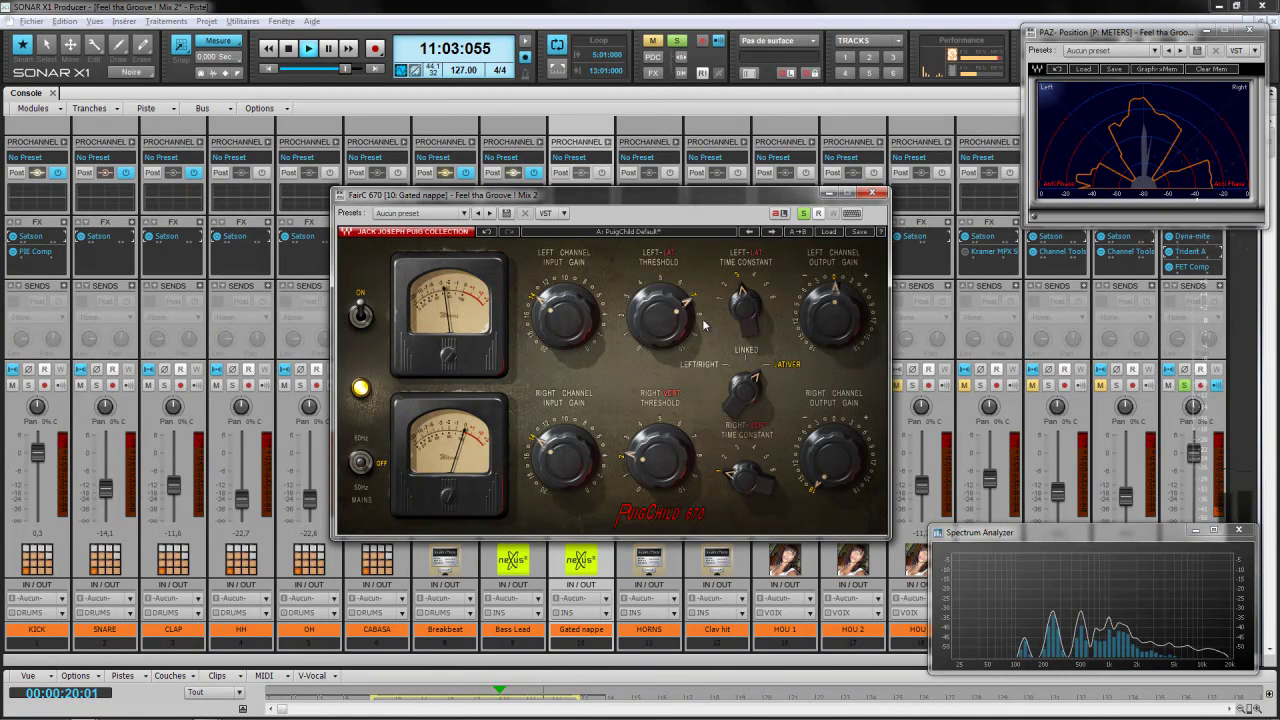
left_click(730, 292)
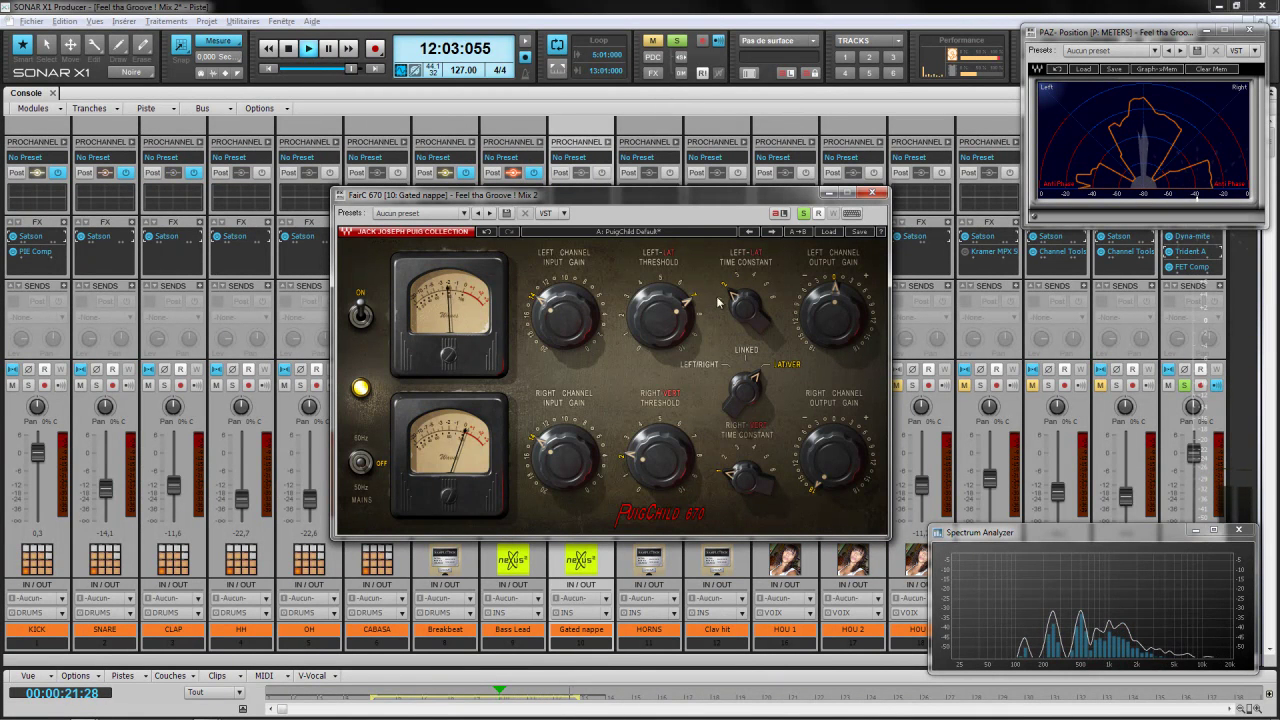
mouse_move(577, 339)
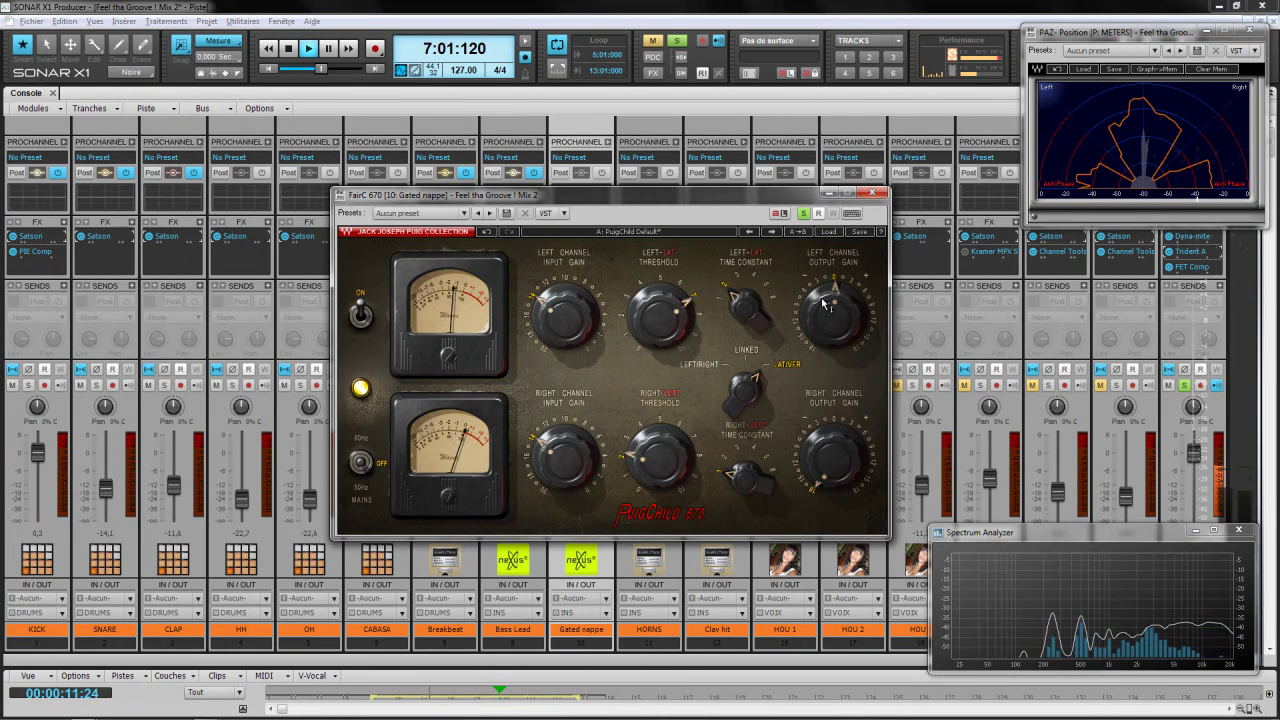
Audition the vertical channel alone, set its threshold to about 6, time constant 3 and input gain 10, and rebalance lateral output slightly below 0
left_click_drag(808, 462, 811, 360)
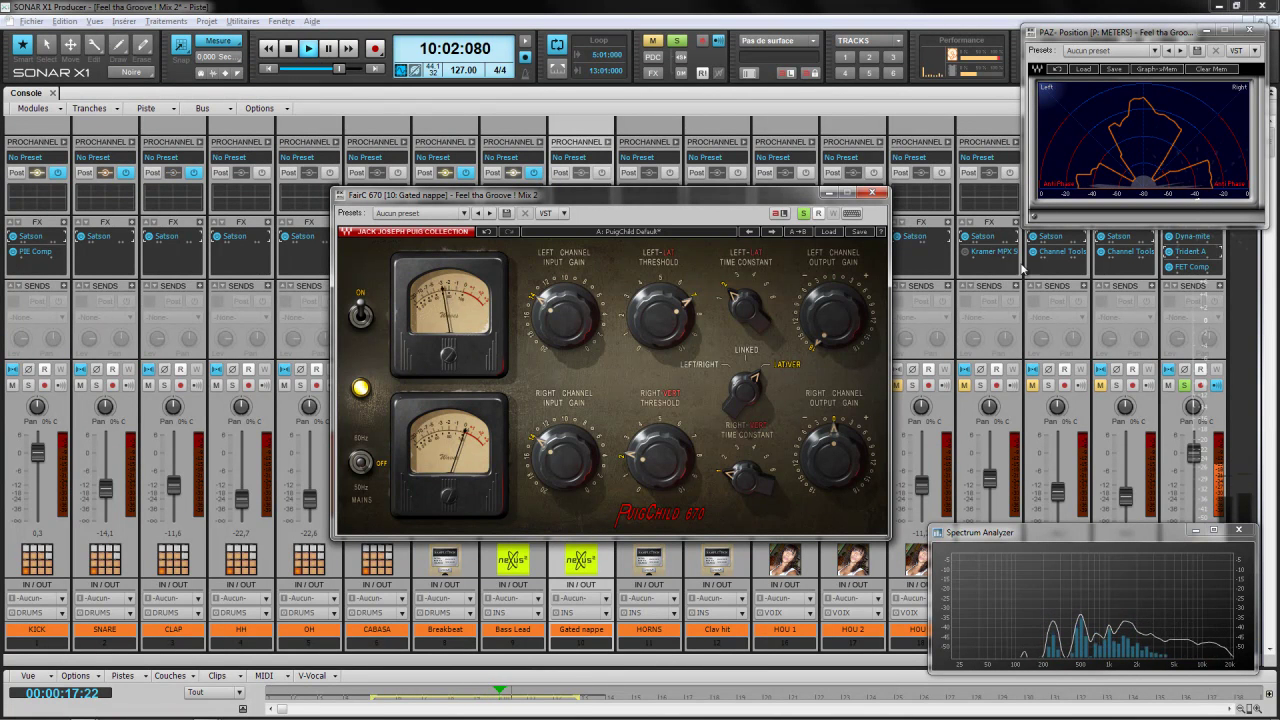
left_click_drag(647, 445, 670, 408)
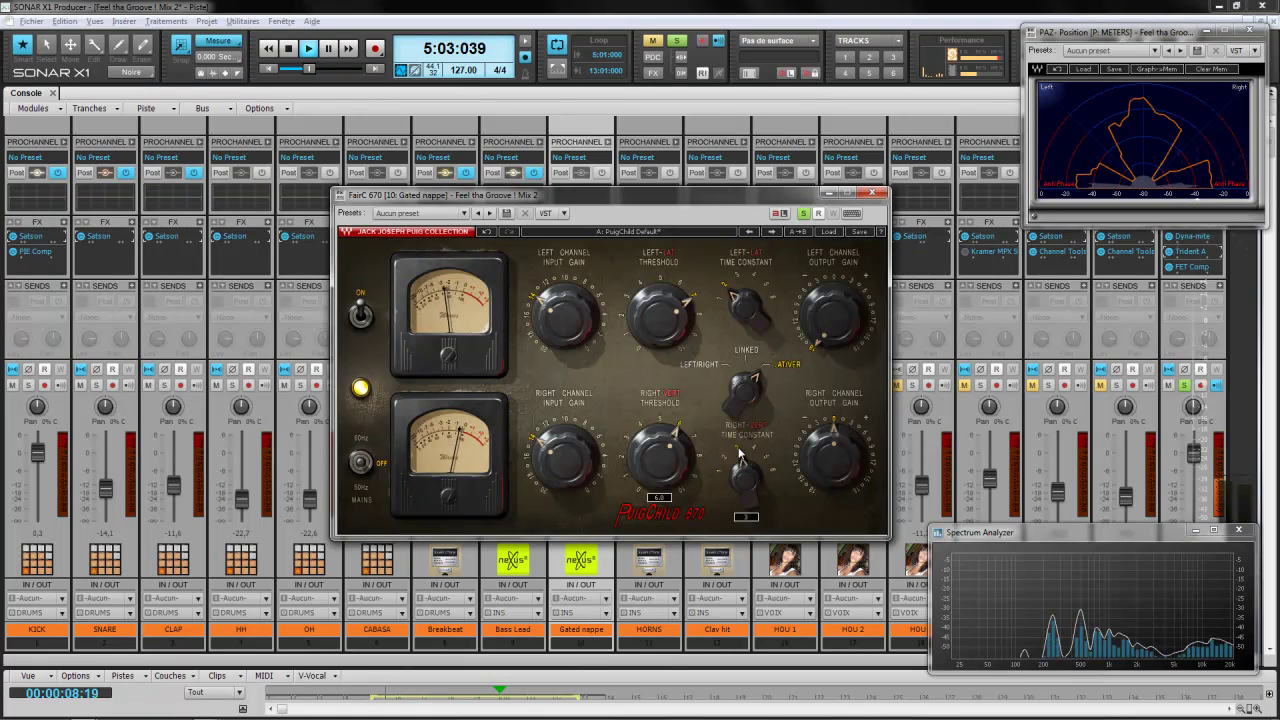
left_click_drag(570, 433, 565, 424)
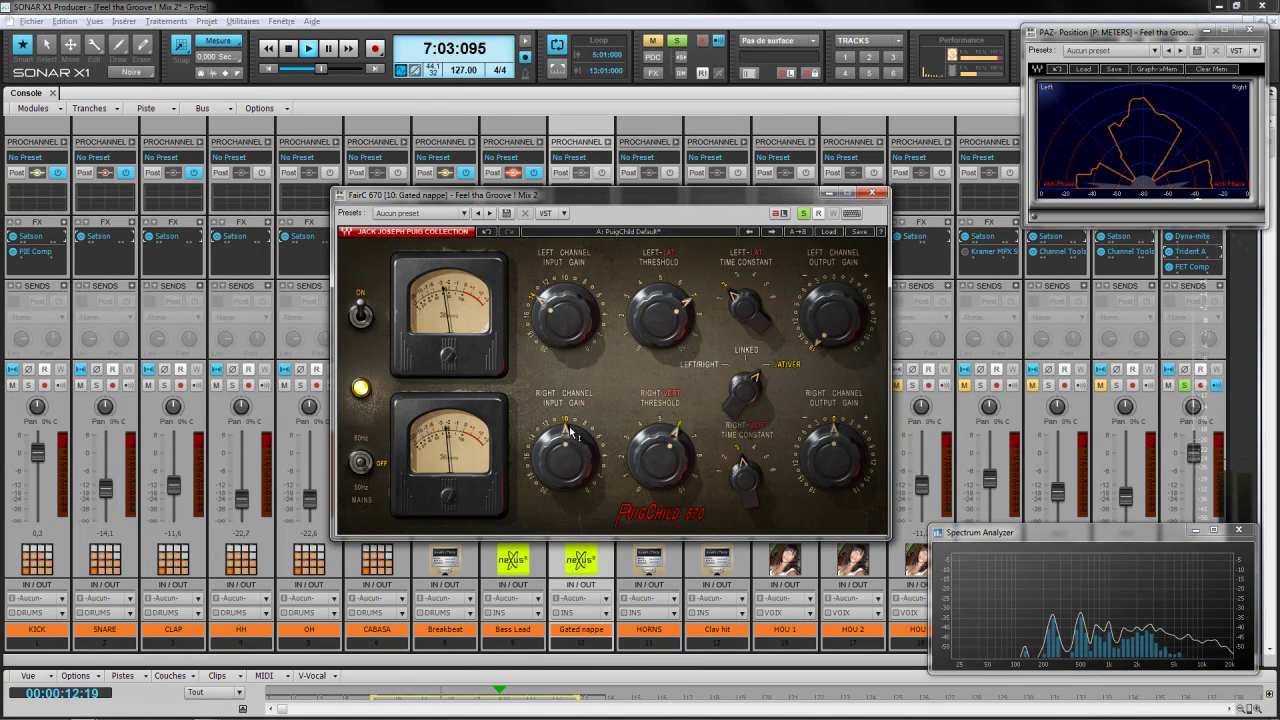
left_click_drag(576, 433, 580, 435)
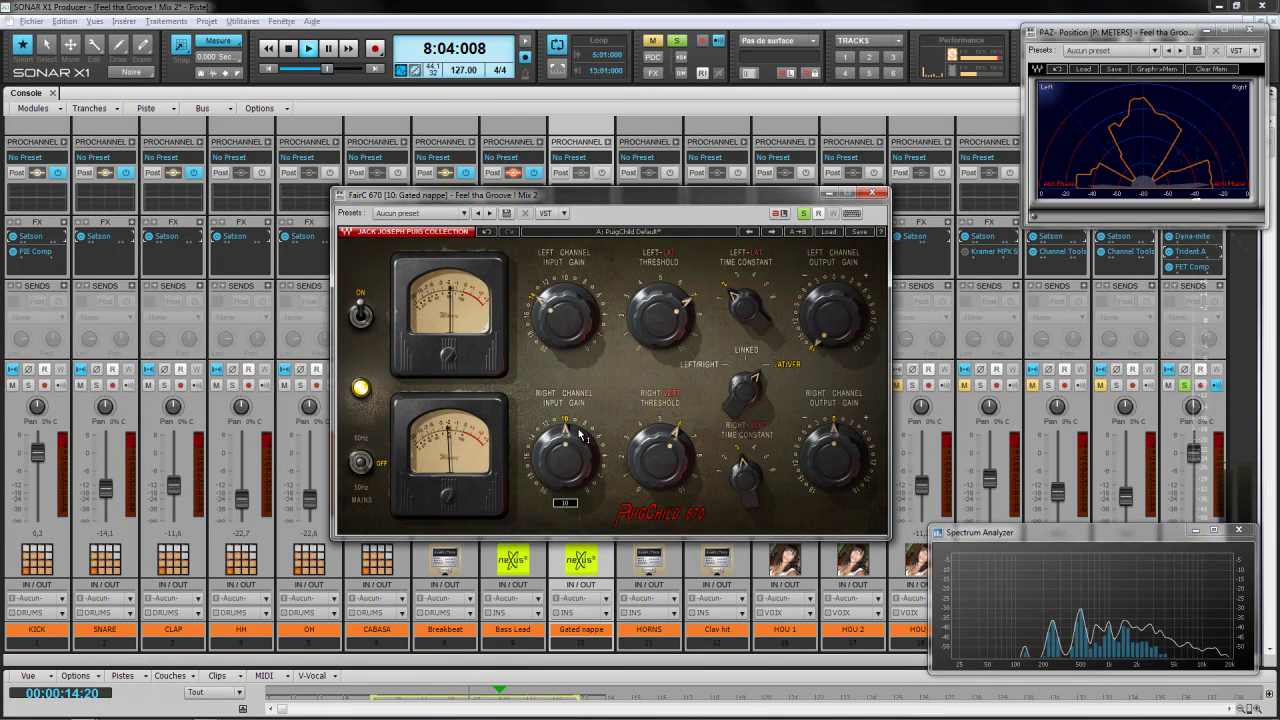
mouse_move(833, 279)
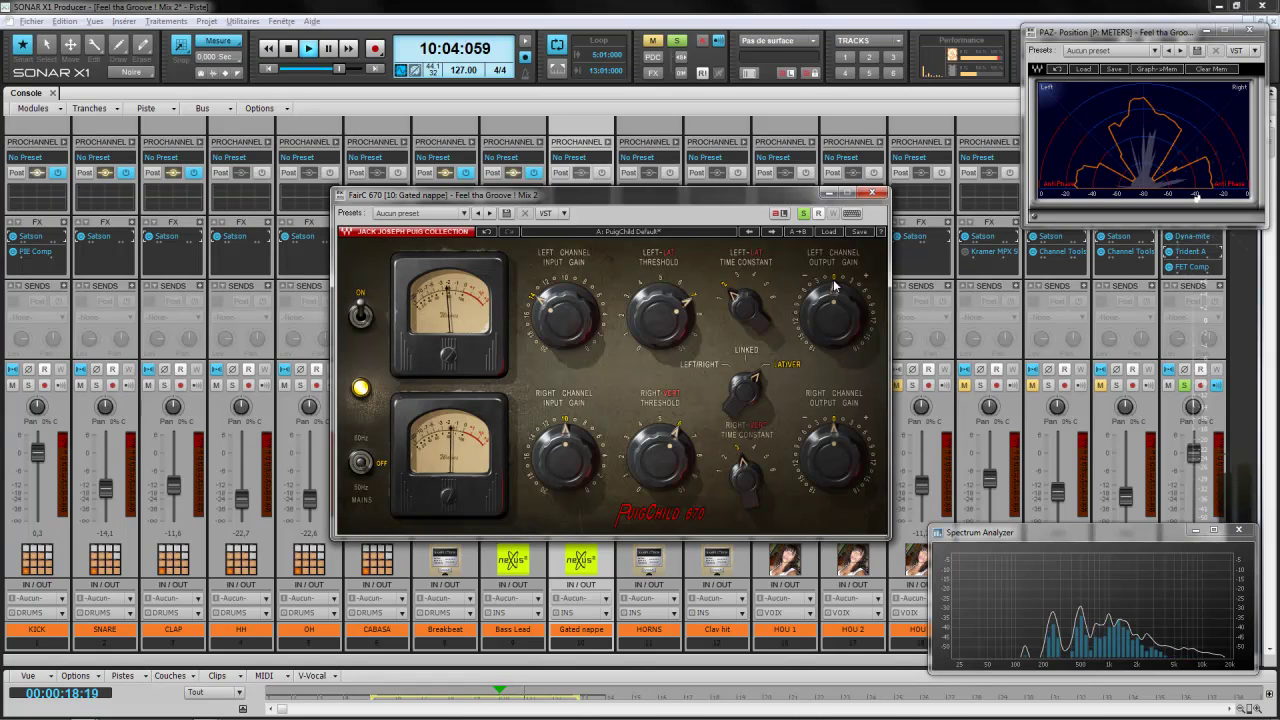
left_click_drag(822, 288, 818, 287)
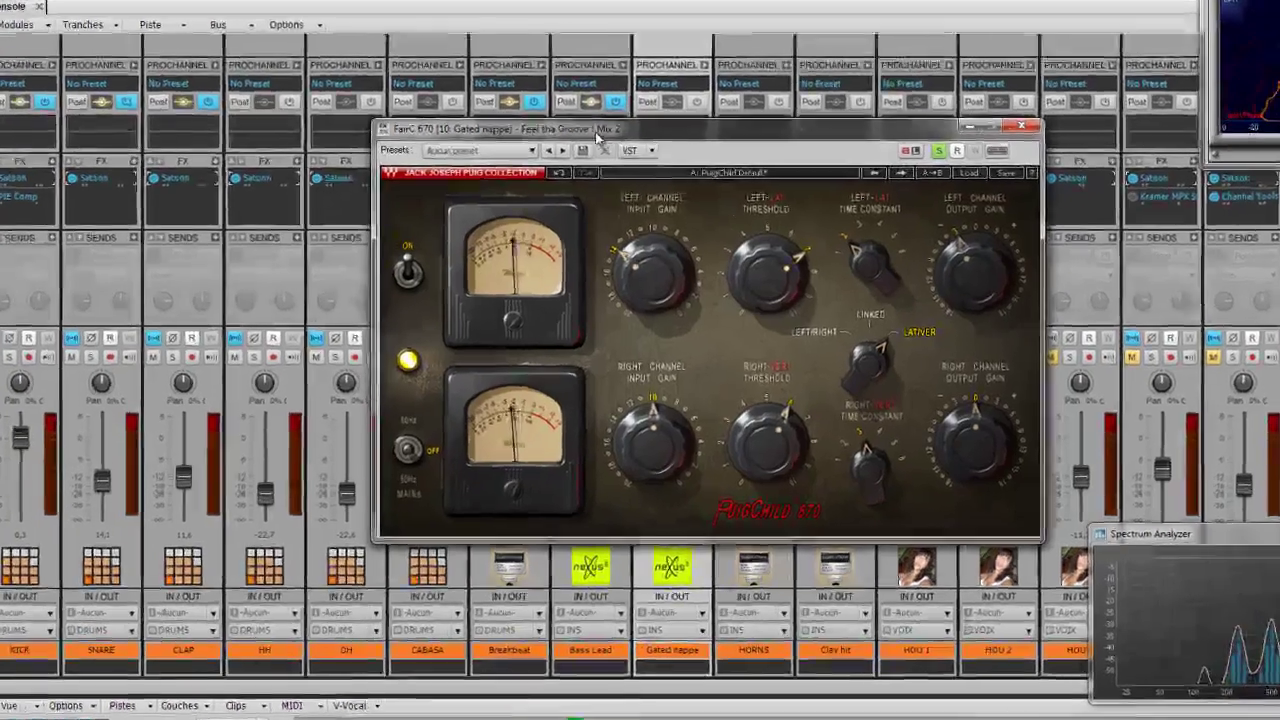
Move the FairC 670 window clear of the Gated nappe strip, toggle its bypass to compare in the mix, and close it
left_click_drag(514, 185, 431, 264)
left_click_drag(489, 217, 239, 226)
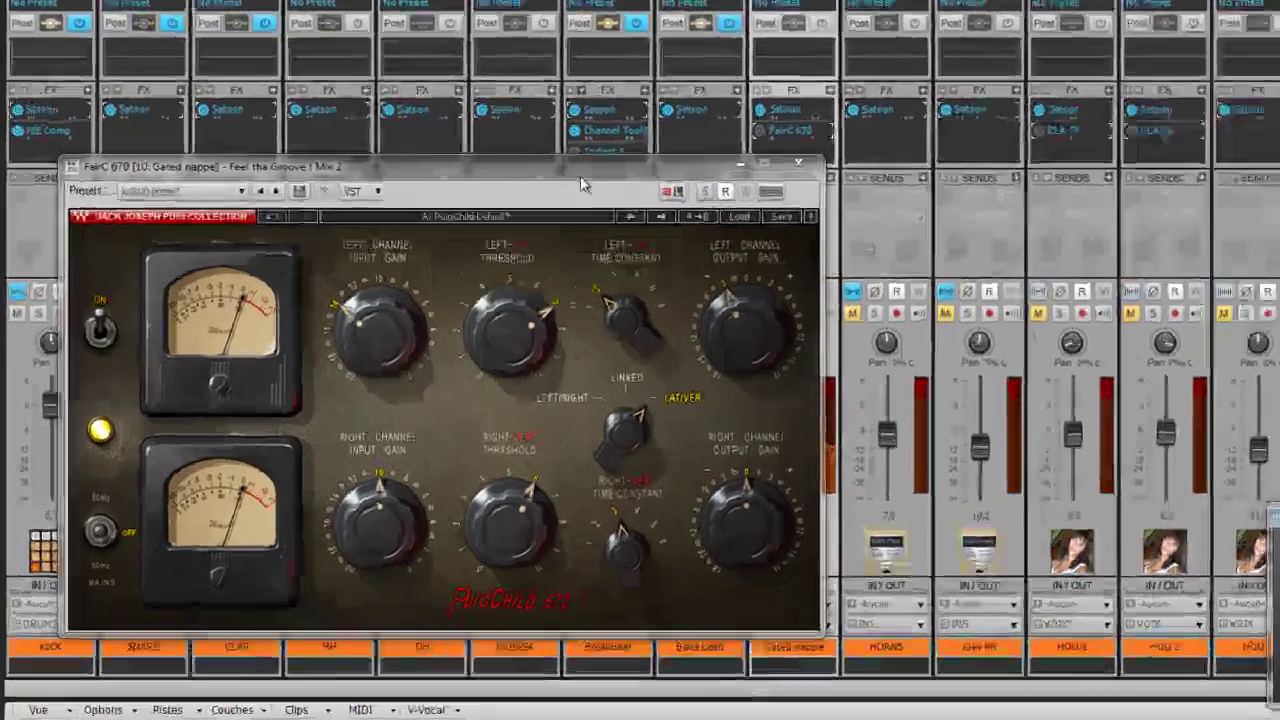
left_click_drag(425, 277, 439, 284)
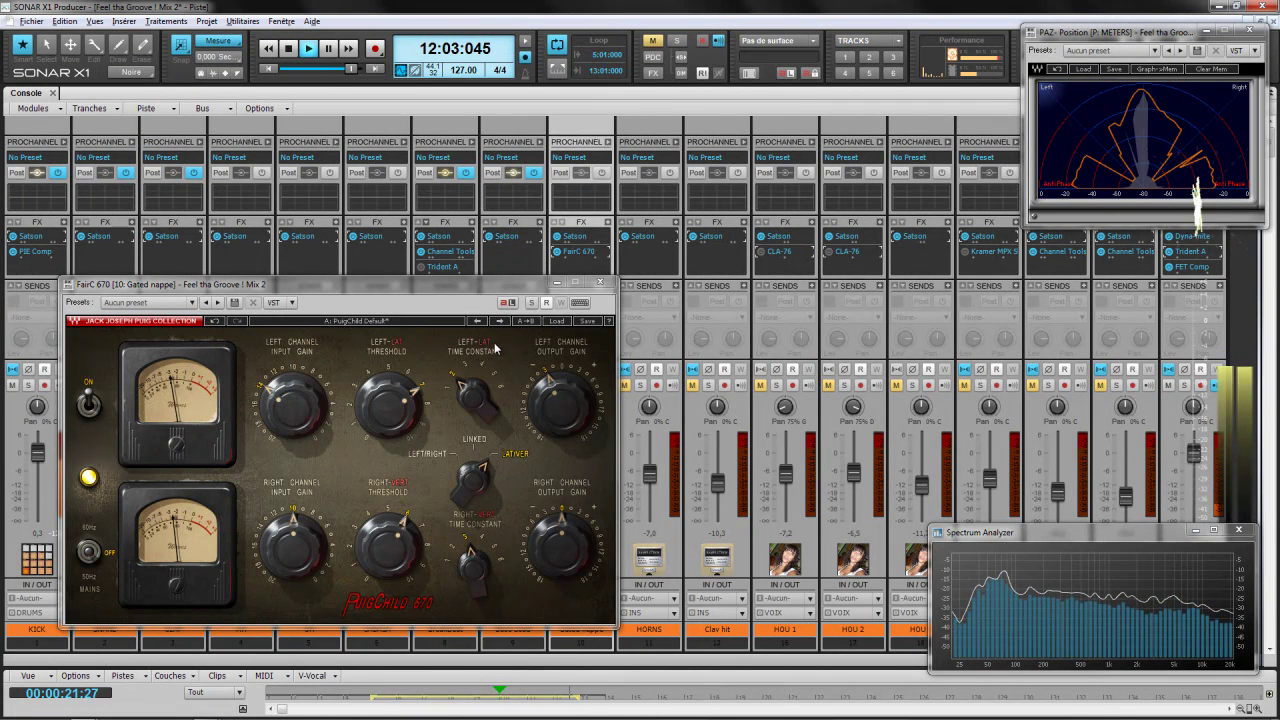
left_click_drag(455, 290, 925, 290)
left_click(1067, 289)
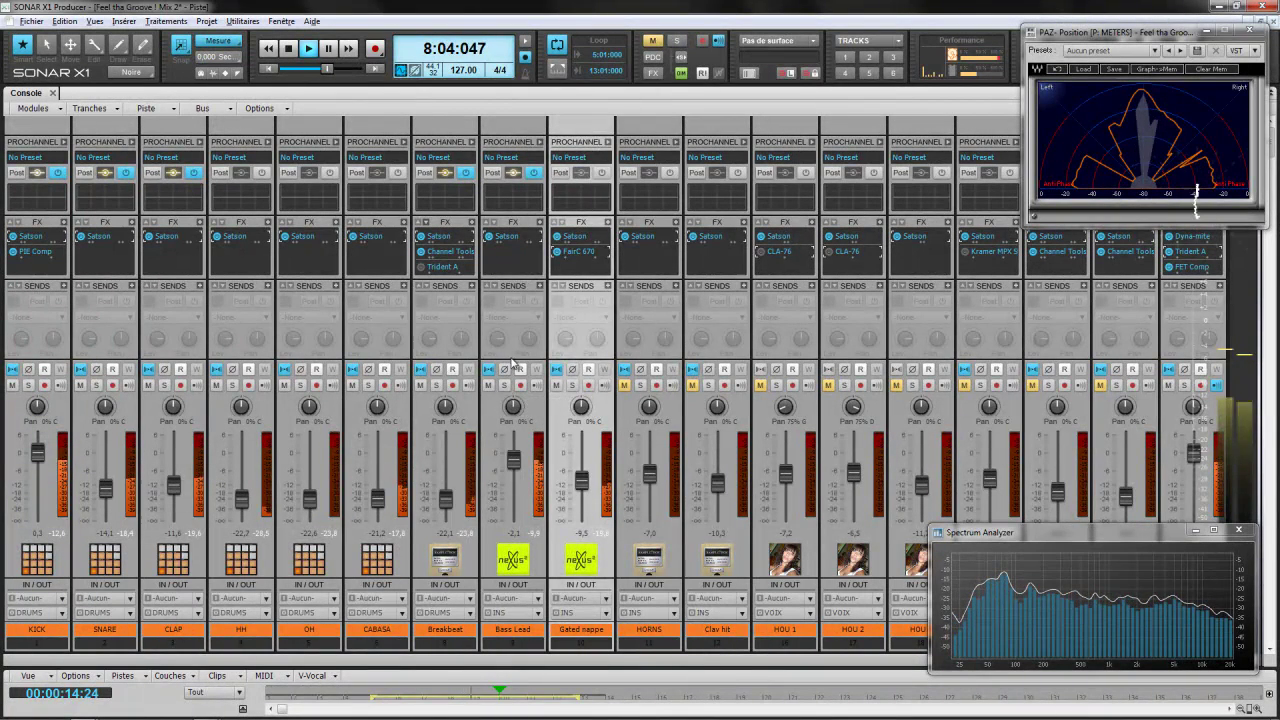
Solo the Bass Lead track and insert a stereo PuigChild 670 from the dynamics effects on it
left_click(505, 385)
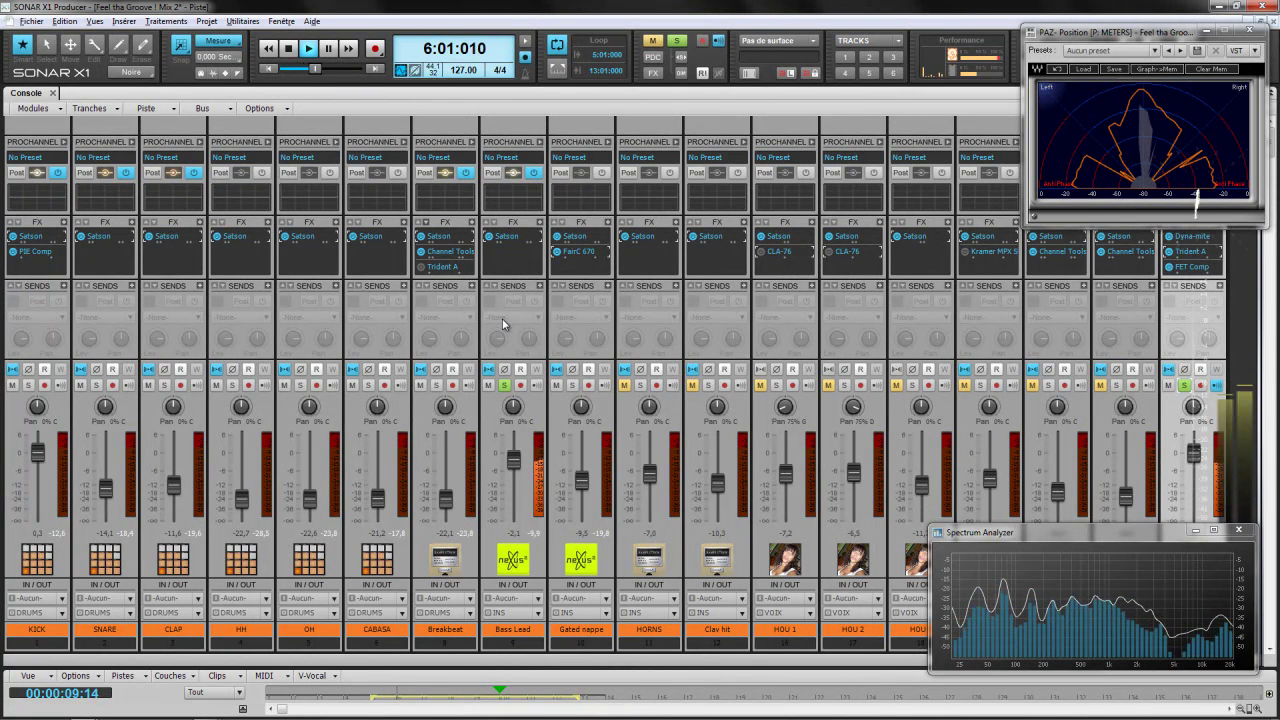
right_click(541, 226)
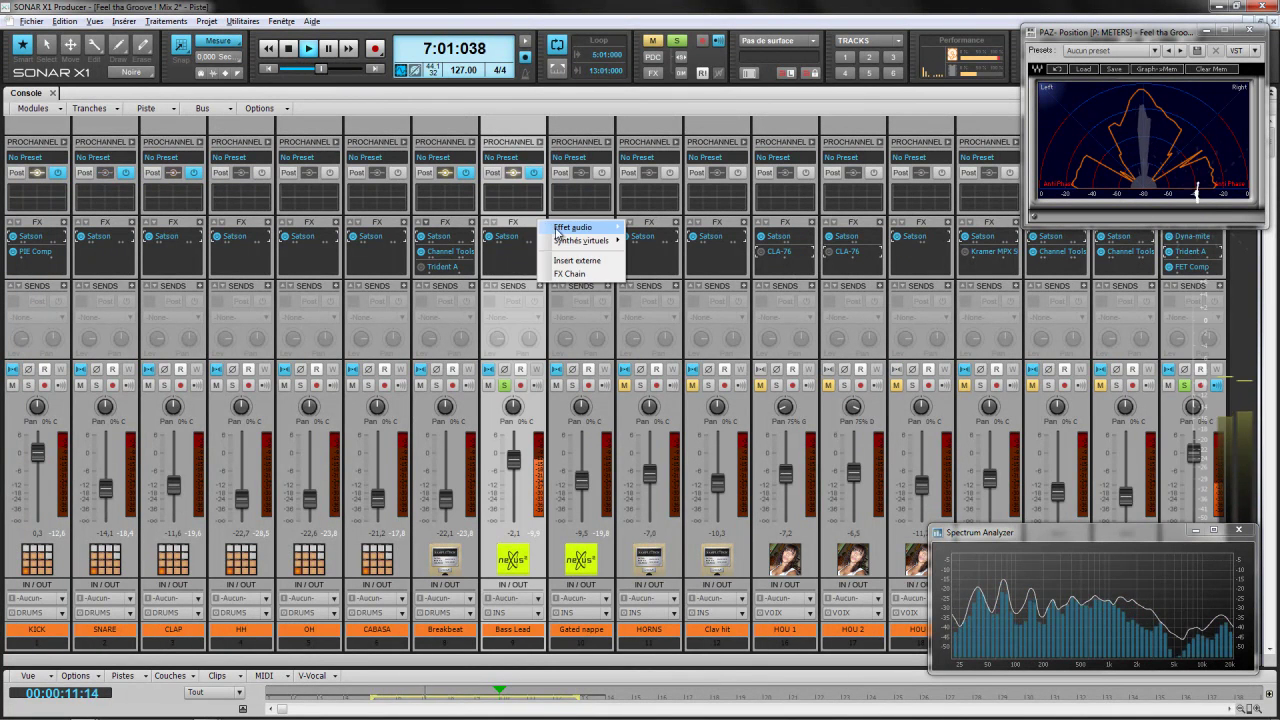
mouse_move(585, 227)
mouse_move(665, 247)
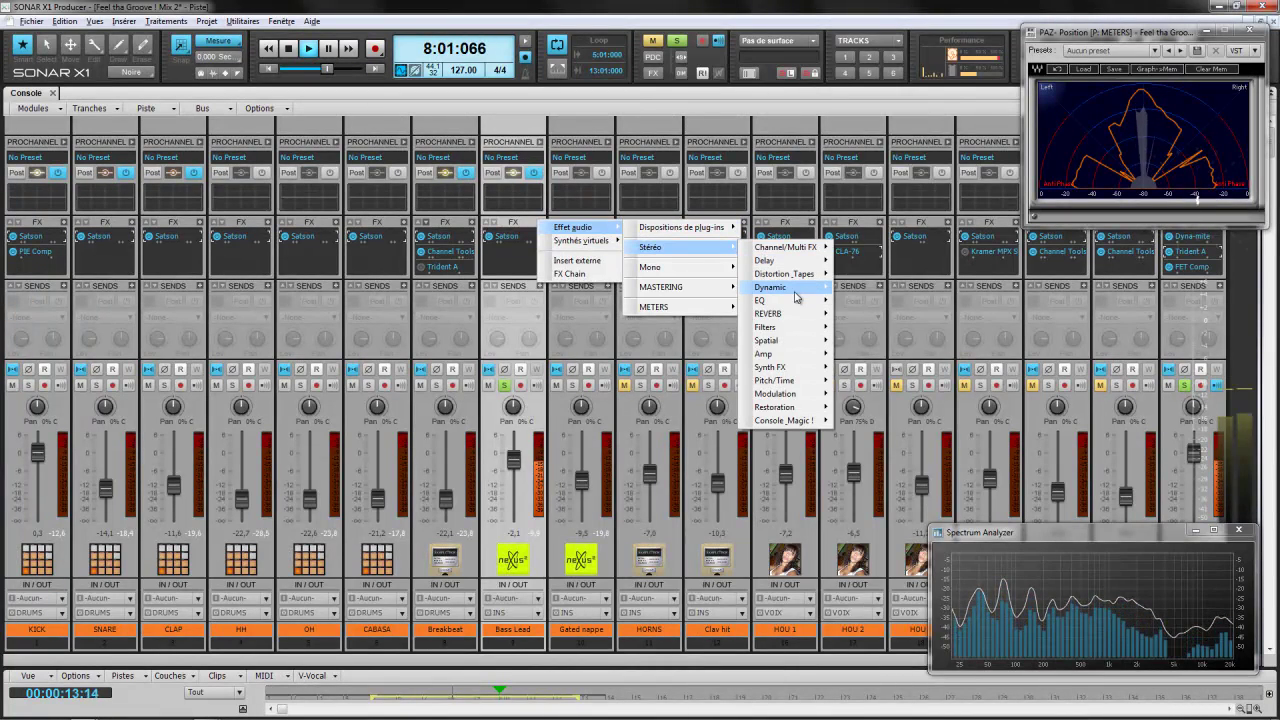
mouse_move(795, 293)
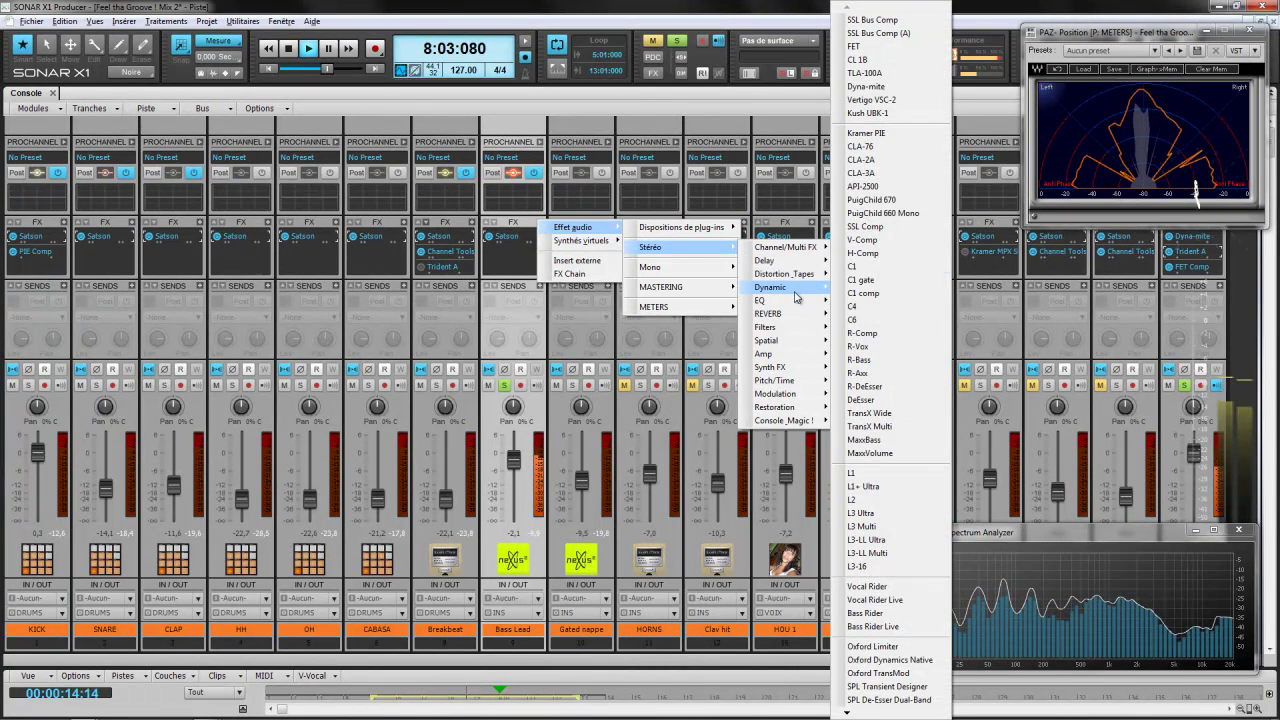
left_click(874, 200)
left_click_drag(730, 297, 723, 235)
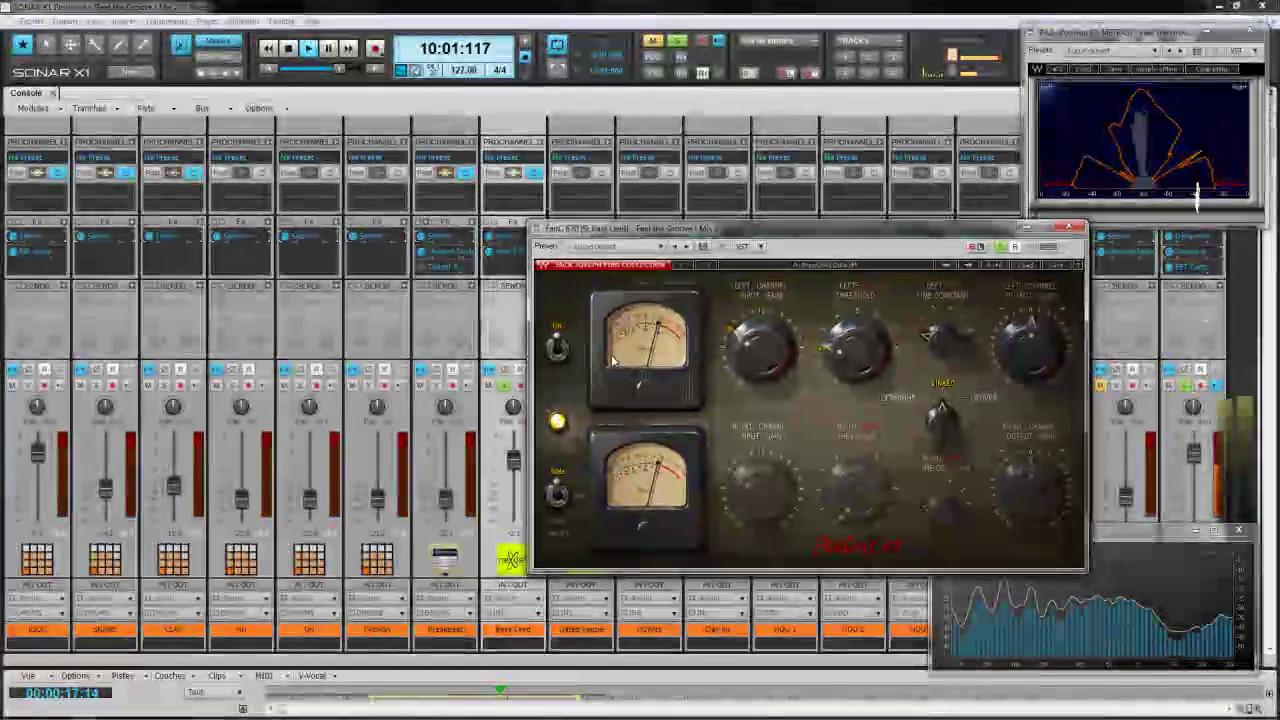
Switch the Bass Lead compressor to LAT/VER mode, minimize vertical output, and set the lateral threshold to about 5 and time constant to 3
left_click(940, 420)
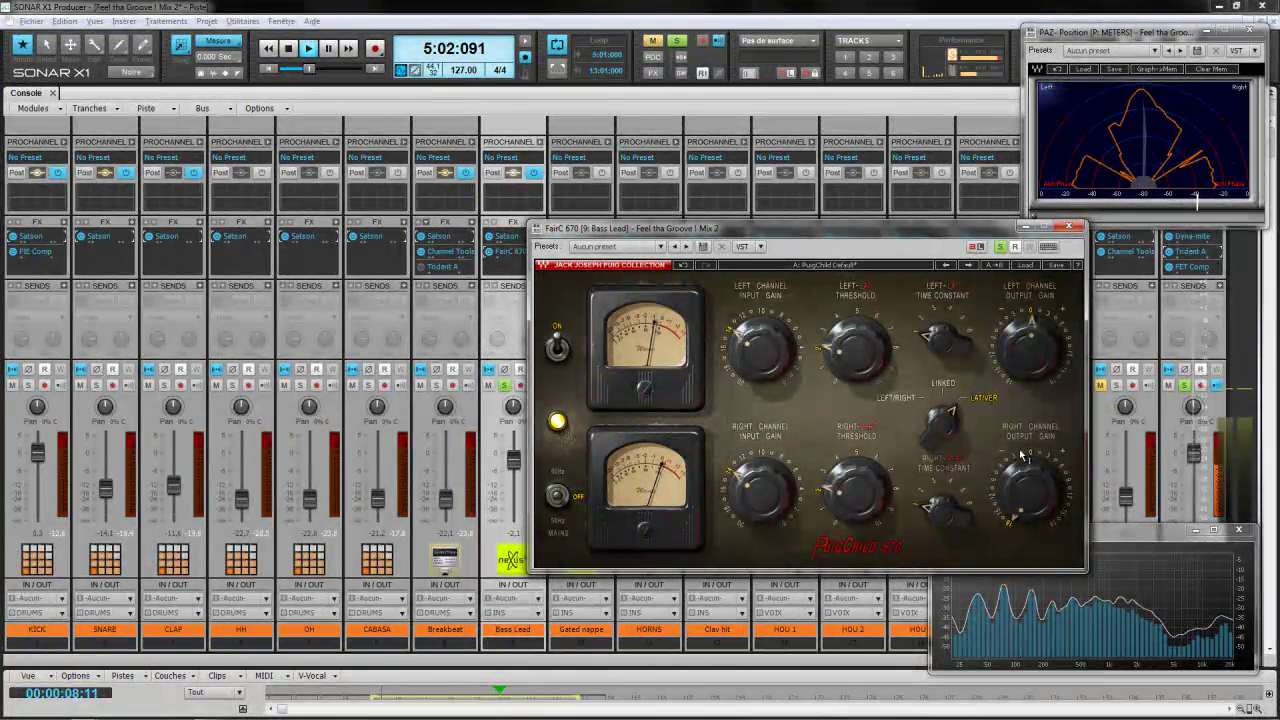
left_click_drag(845, 345, 873, 322)
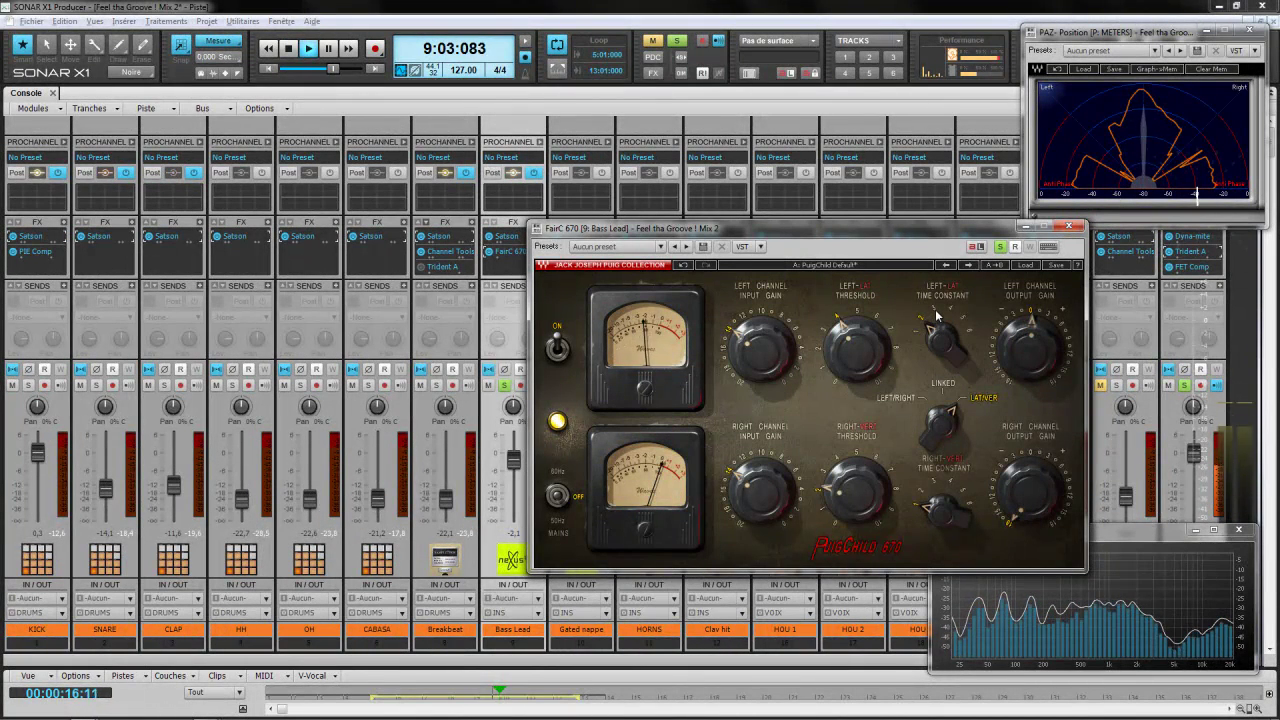
mouse_move(855, 345)
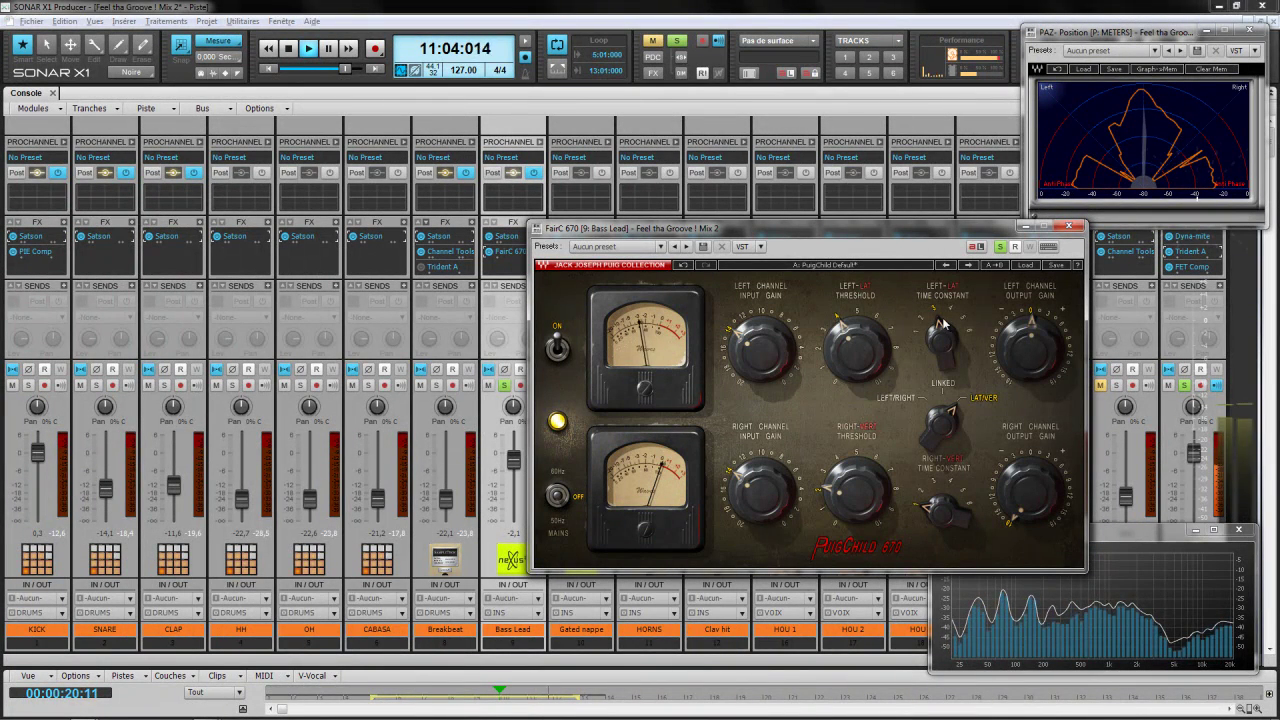
mouse_move(760, 335)
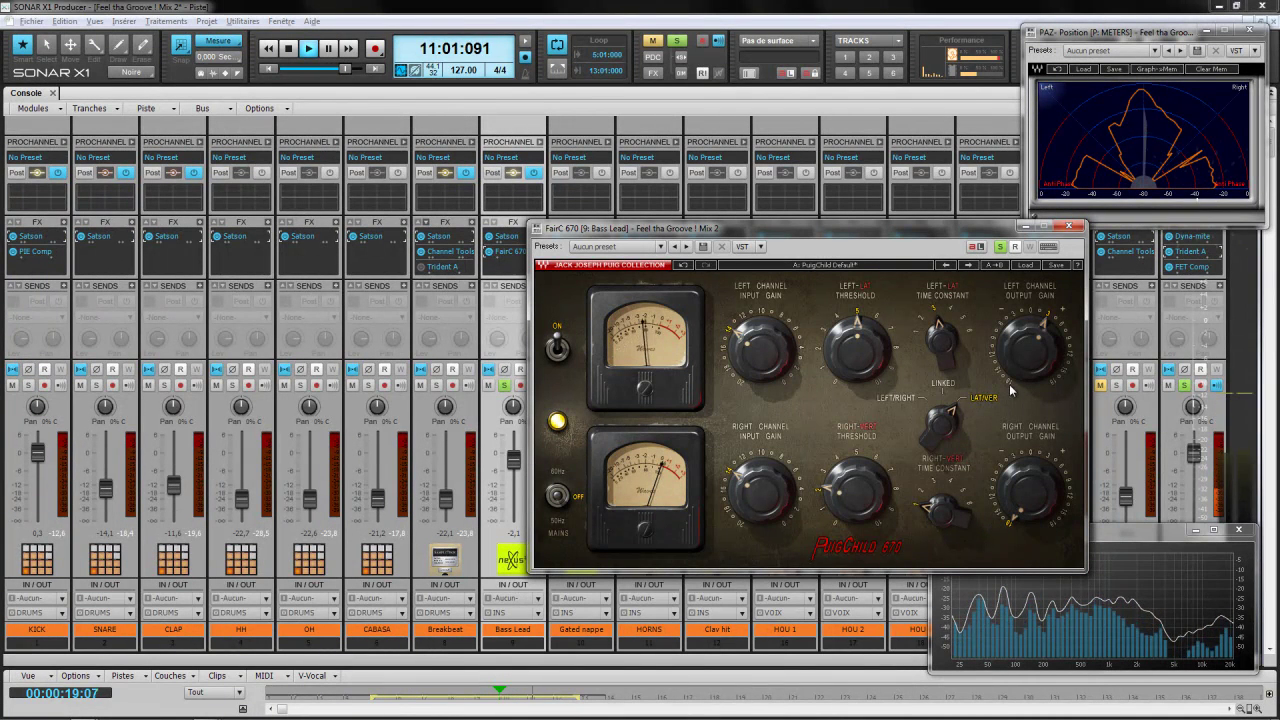
Audition the Bass Lead's vertical channel alone and set its threshold to about 8, input gain to 2 and time constant to 2
left_click_drag(1018, 466, 1029, 455)
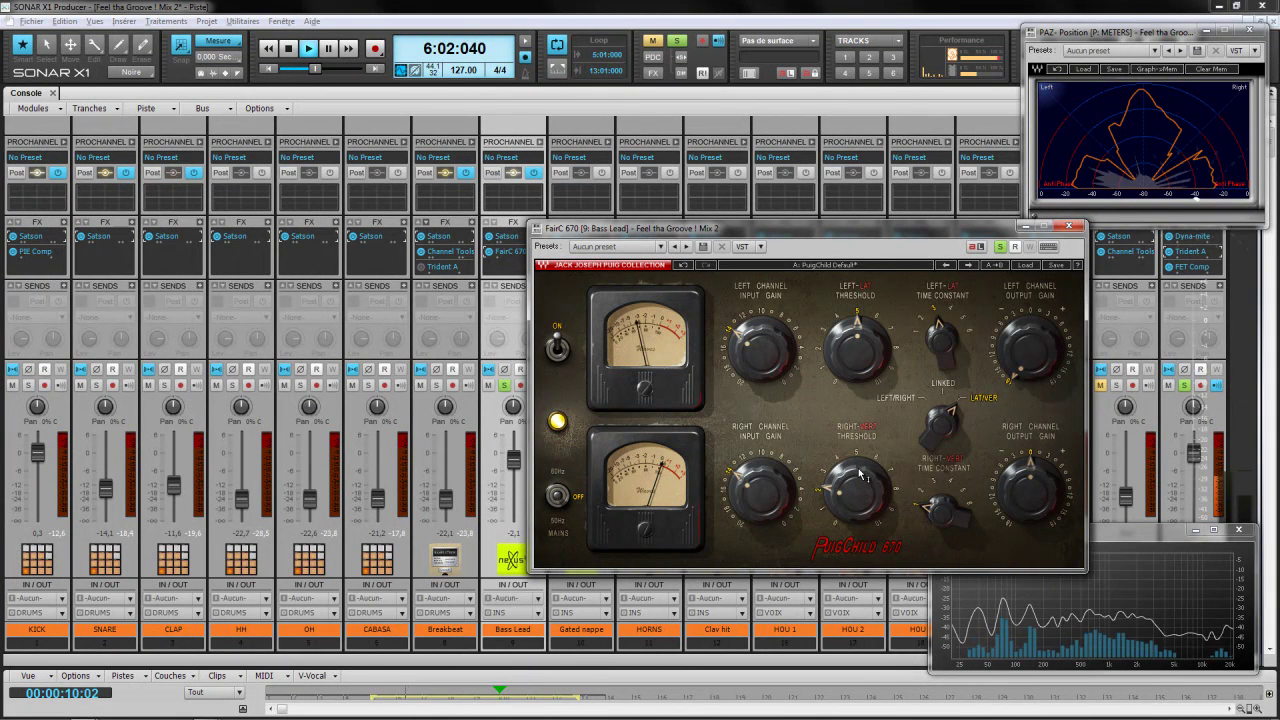
left_click_drag(857, 460, 862, 440)
left_click_drag(768, 484, 862, 482)
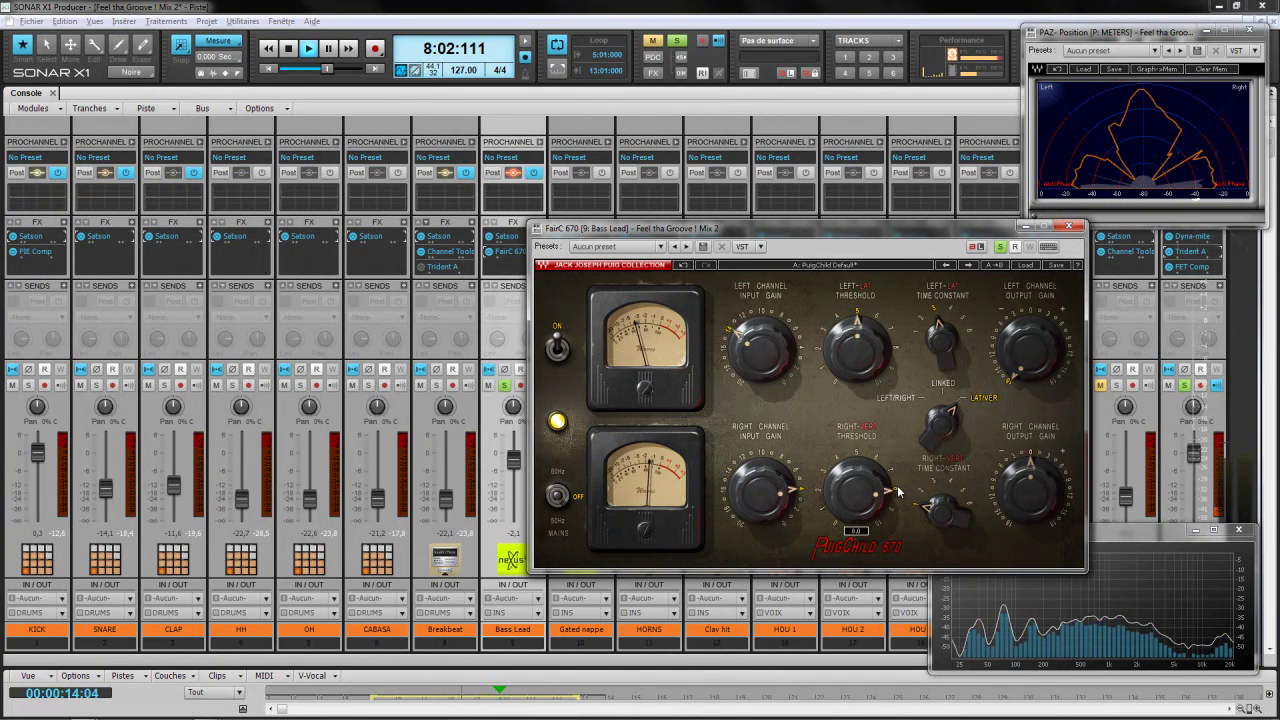
left_click_drag(806, 512, 796, 514)
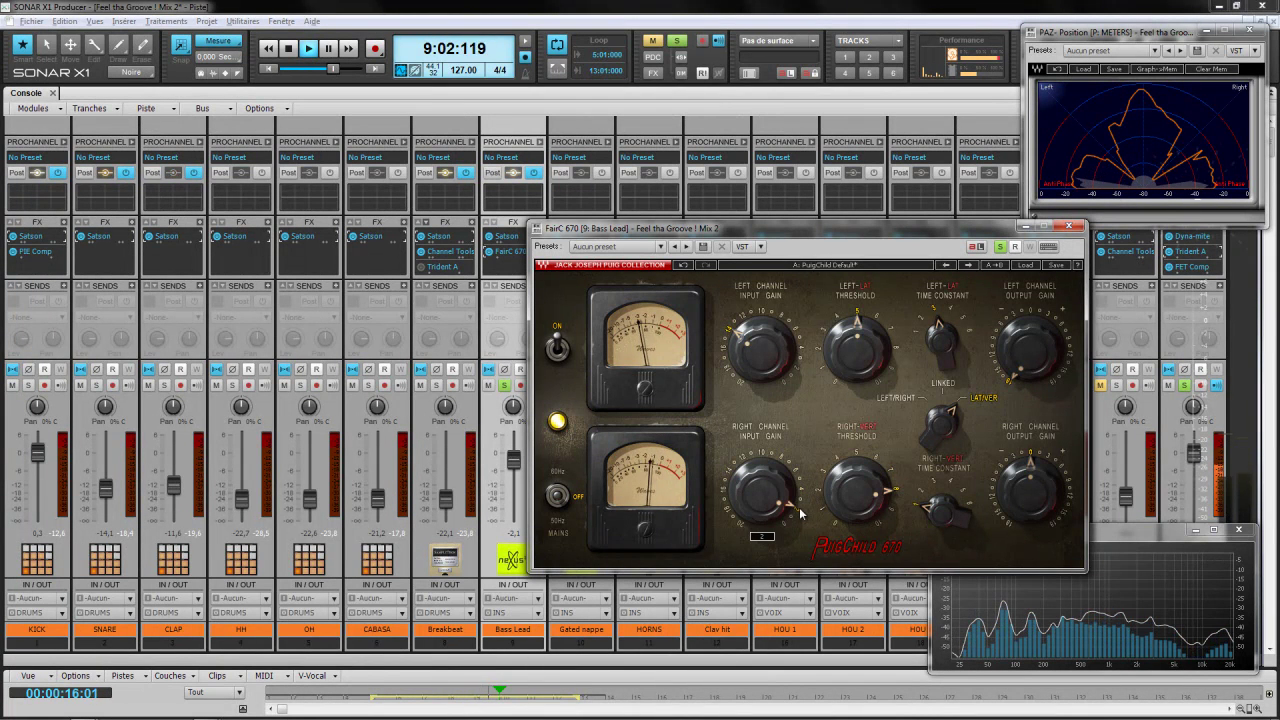
left_click_drag(928, 506, 933, 485)
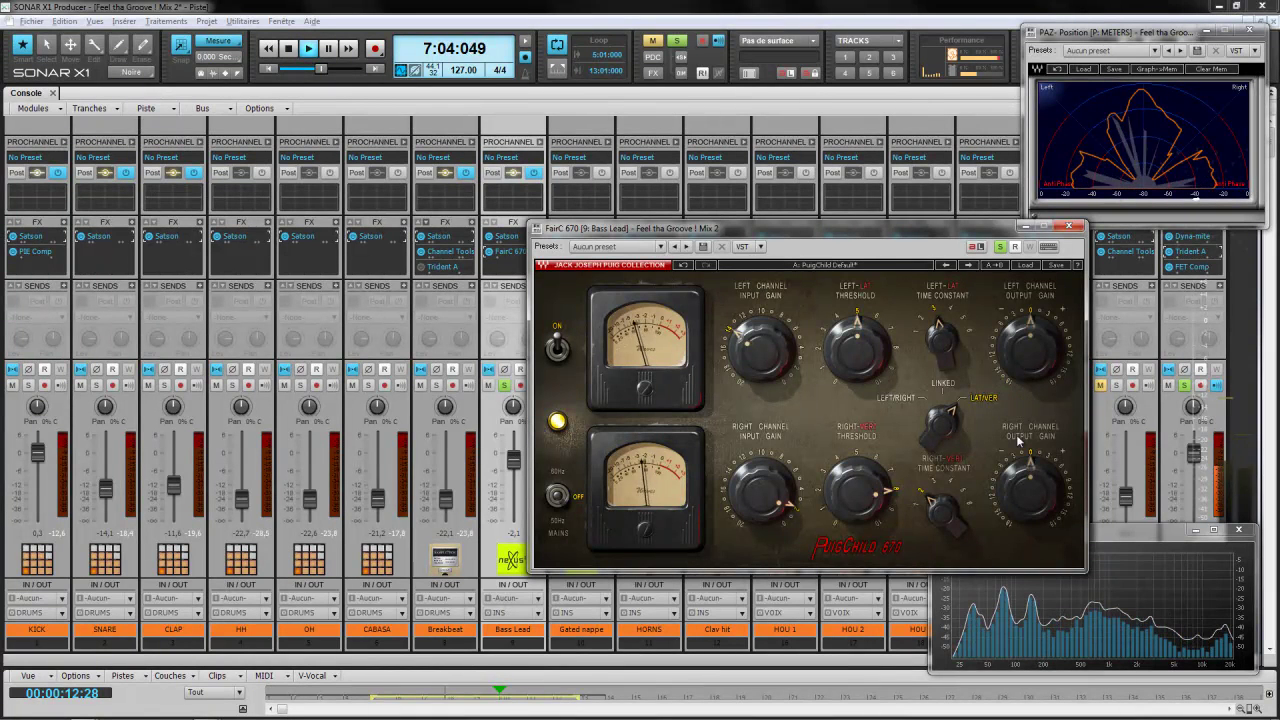
Balance the Bass Lead compressor's output gains to about +5 lateral and -12 vertical, comparing against the bypassed sound
mouse_move(993, 503)
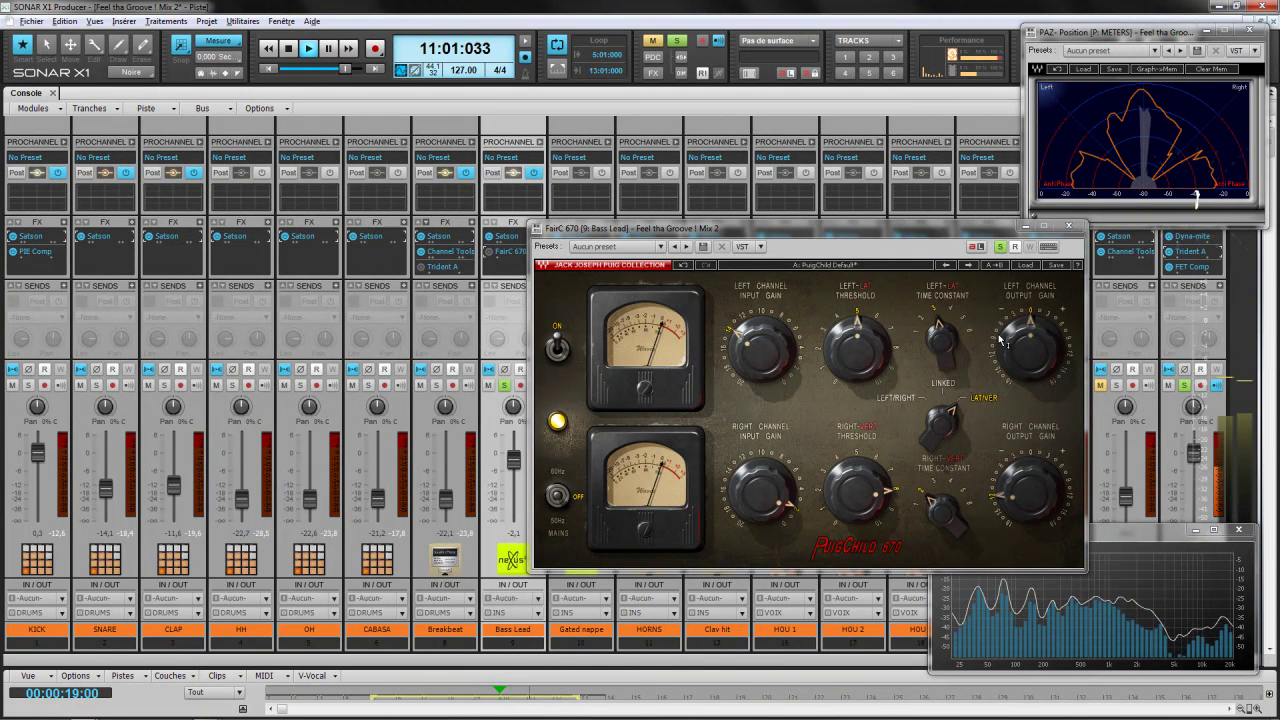
left_click(1048, 321)
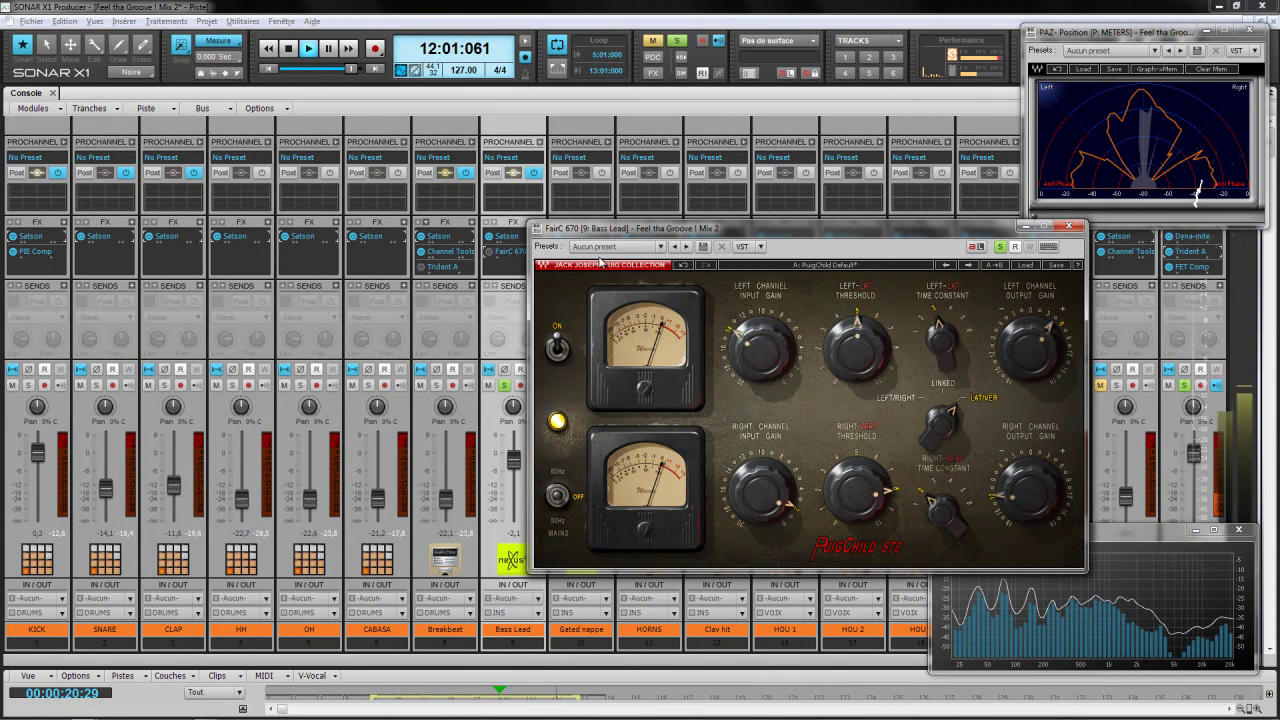
left_click(488, 258)
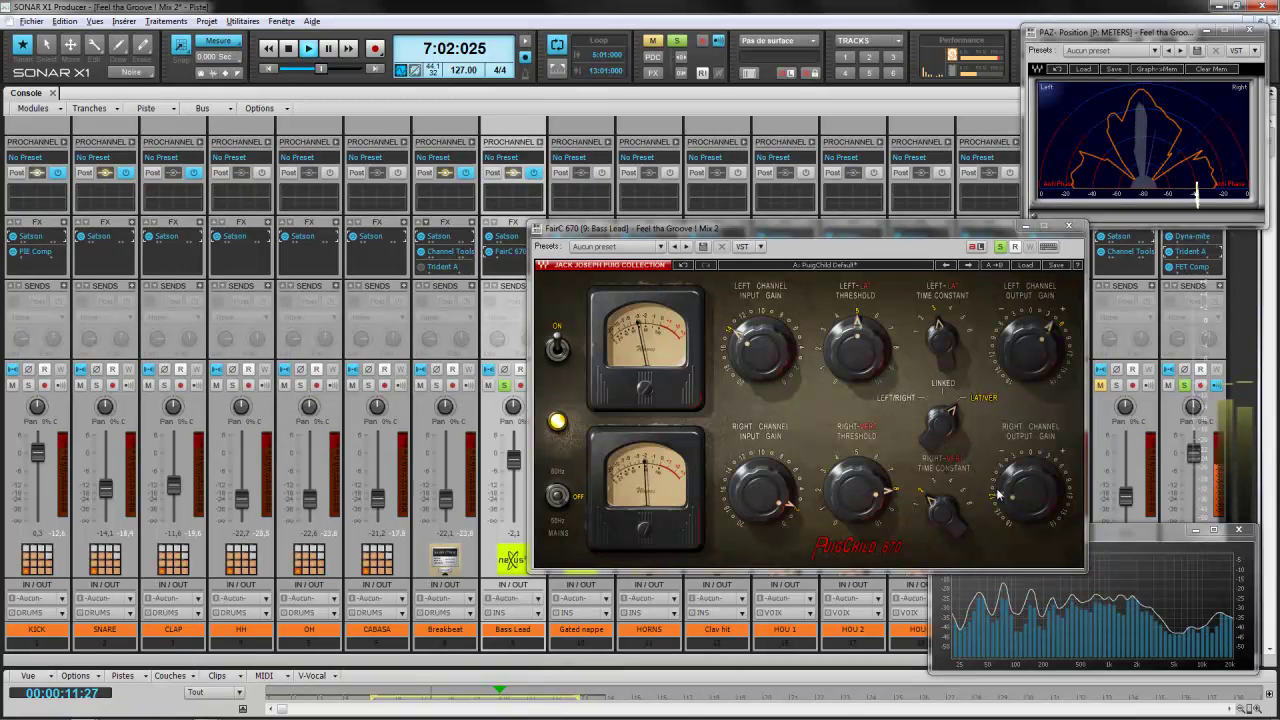
left_click_drag(1020, 498, 1045, 476)
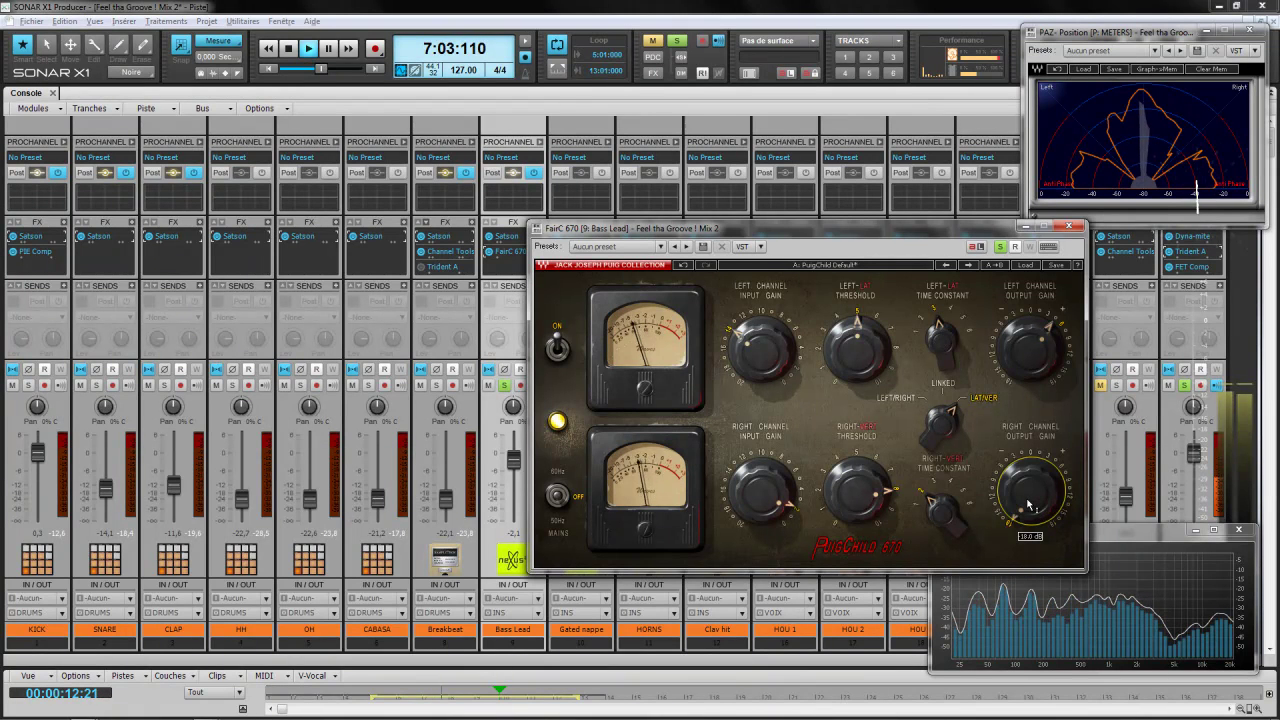
scroll(1029, 506, "down", 2)
scroll(1029, 506, "down", 1)
scroll(1031, 506, "down", 1)
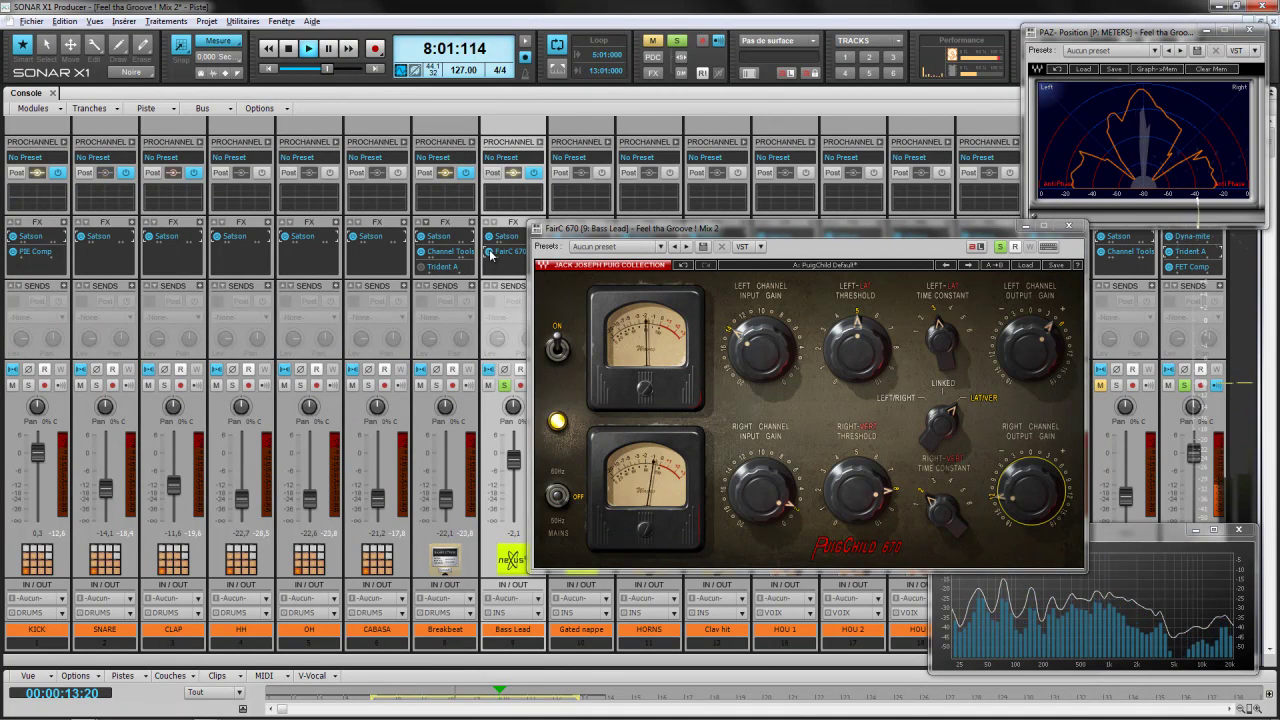
Take the Bass Lead track out of solo to hear it in the mix, and close its FairC 670 window
left_click(768, 236)
left_click_drag(768, 236, 858, 230)
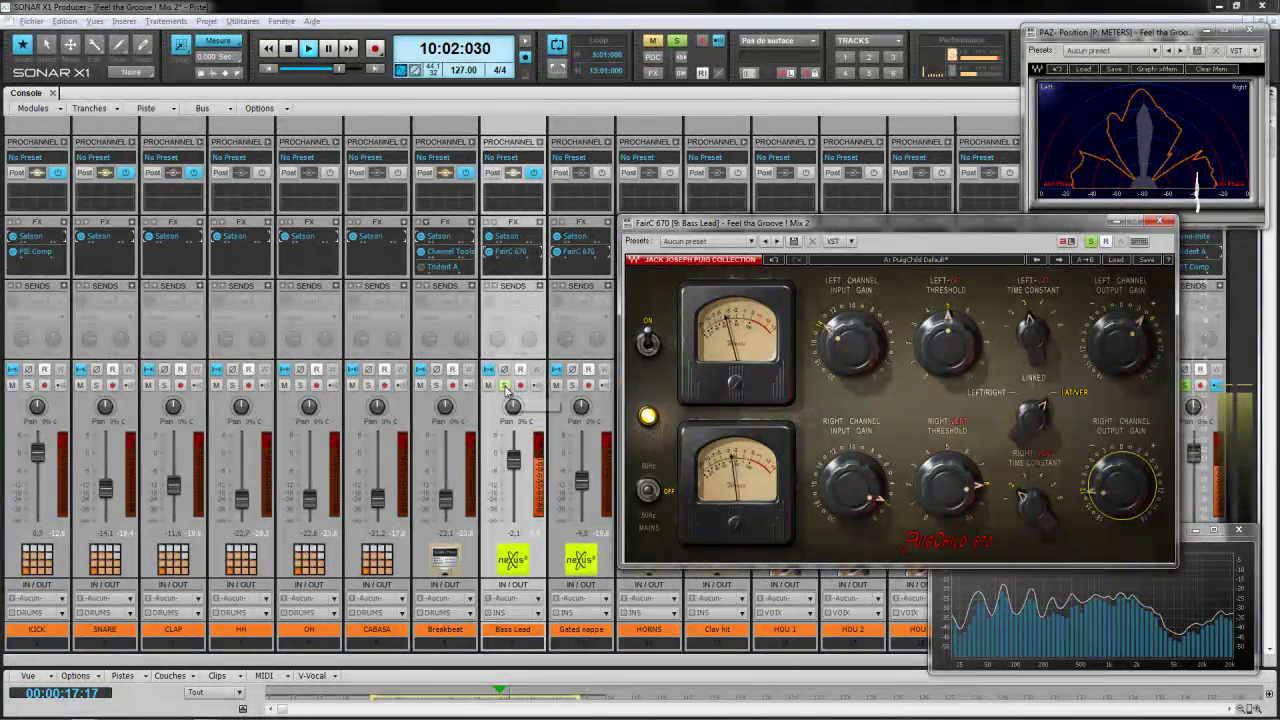
left_click(683, 44)
left_click_drag(893, 228, 272, 48)
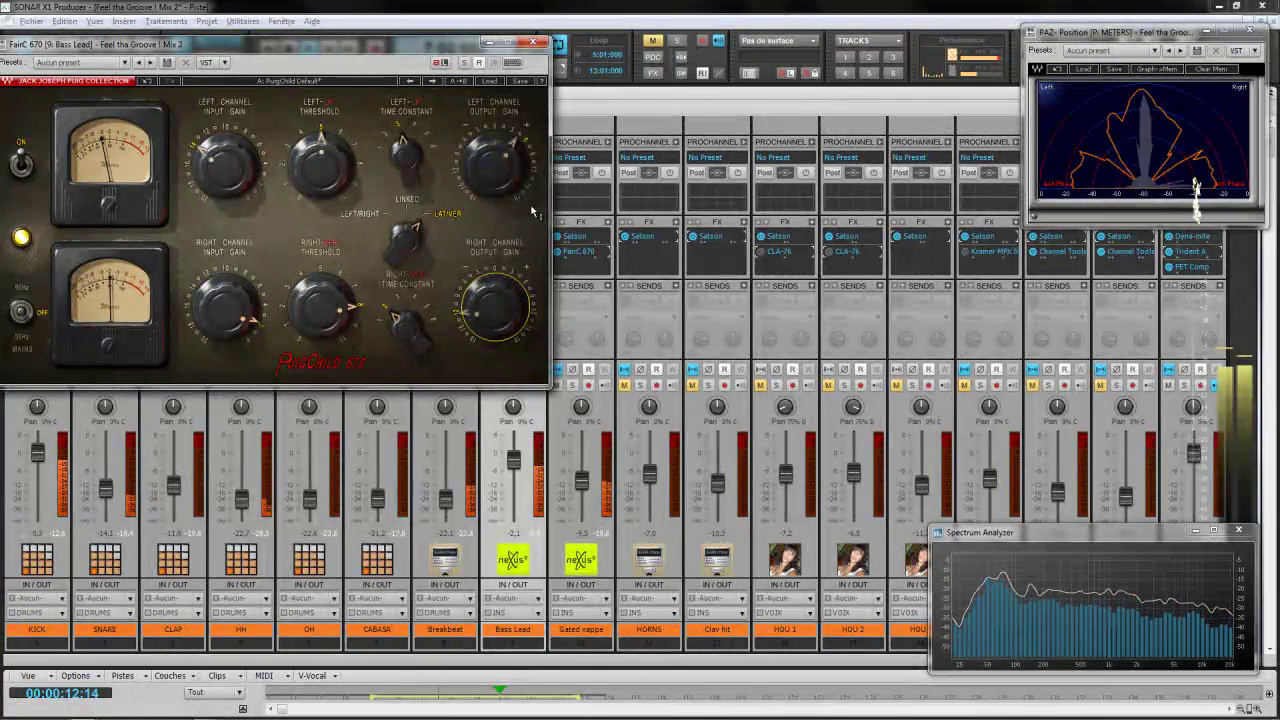
left_click(536, 44)
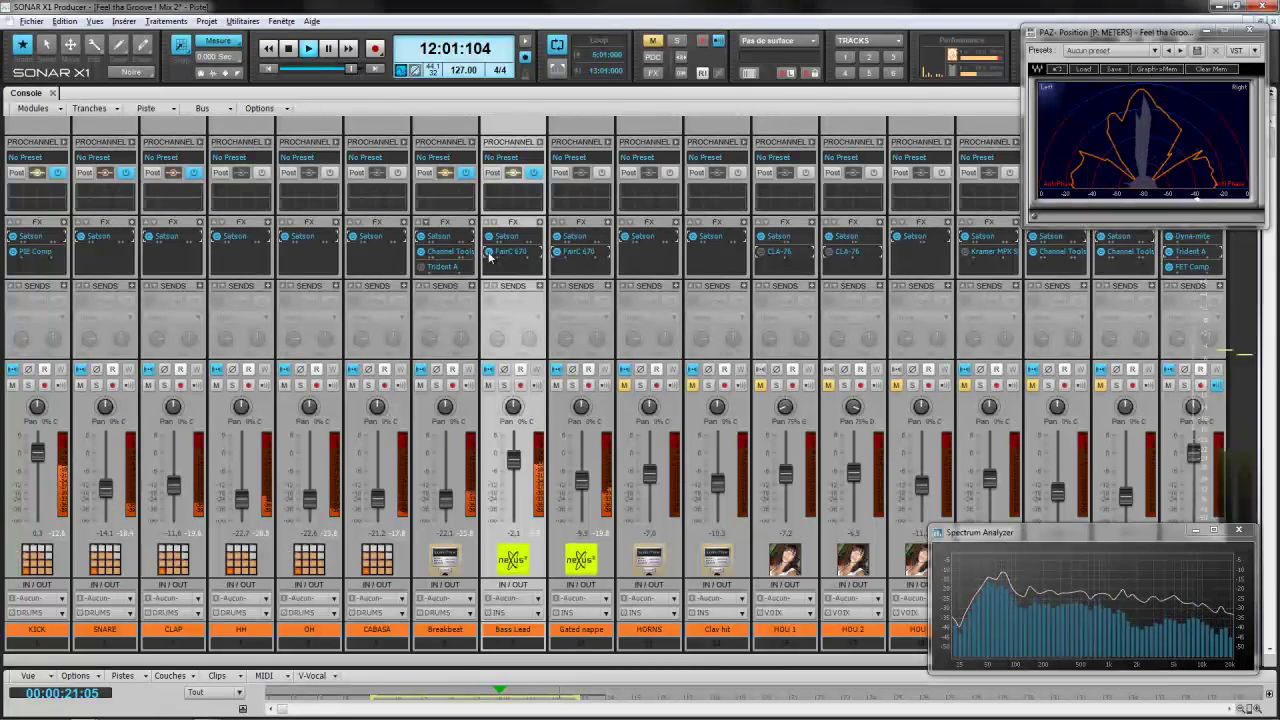
Compare the full mix with the FairC 670 effects on Bass Lead and Gated nappe bypassed and active
left_click(490, 252)
left_click(556, 253)
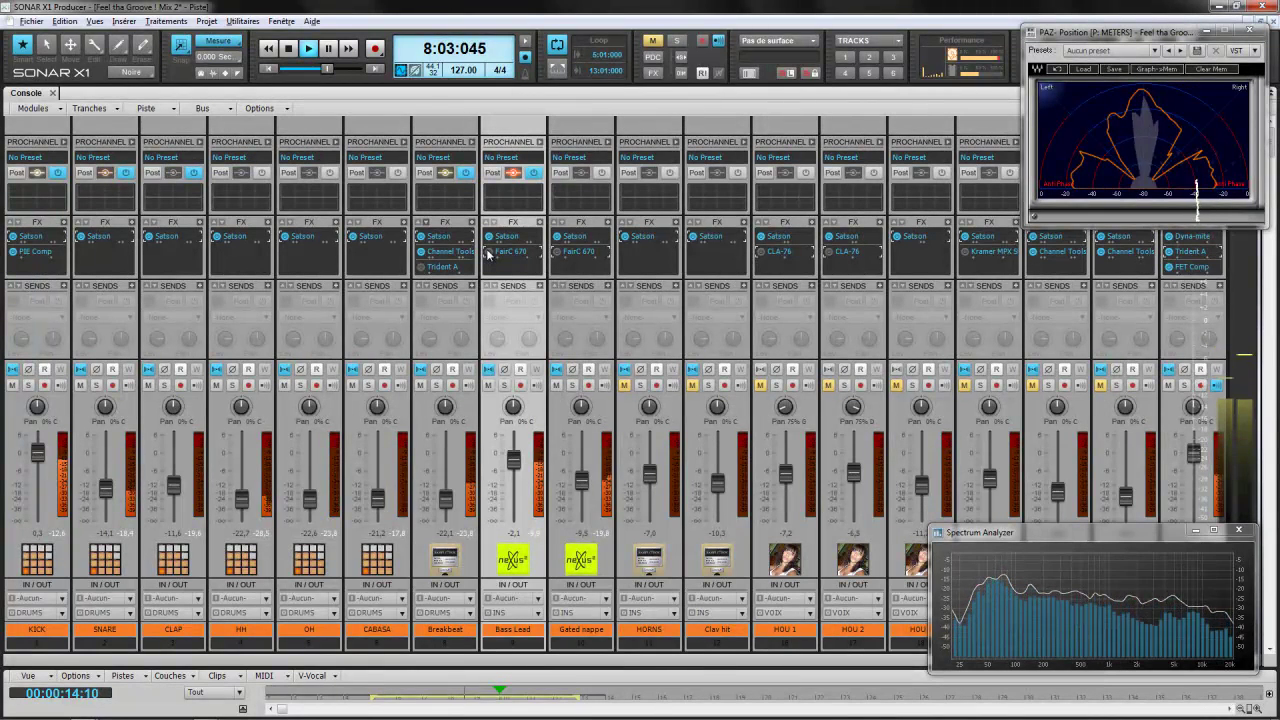
left_click(559, 255)
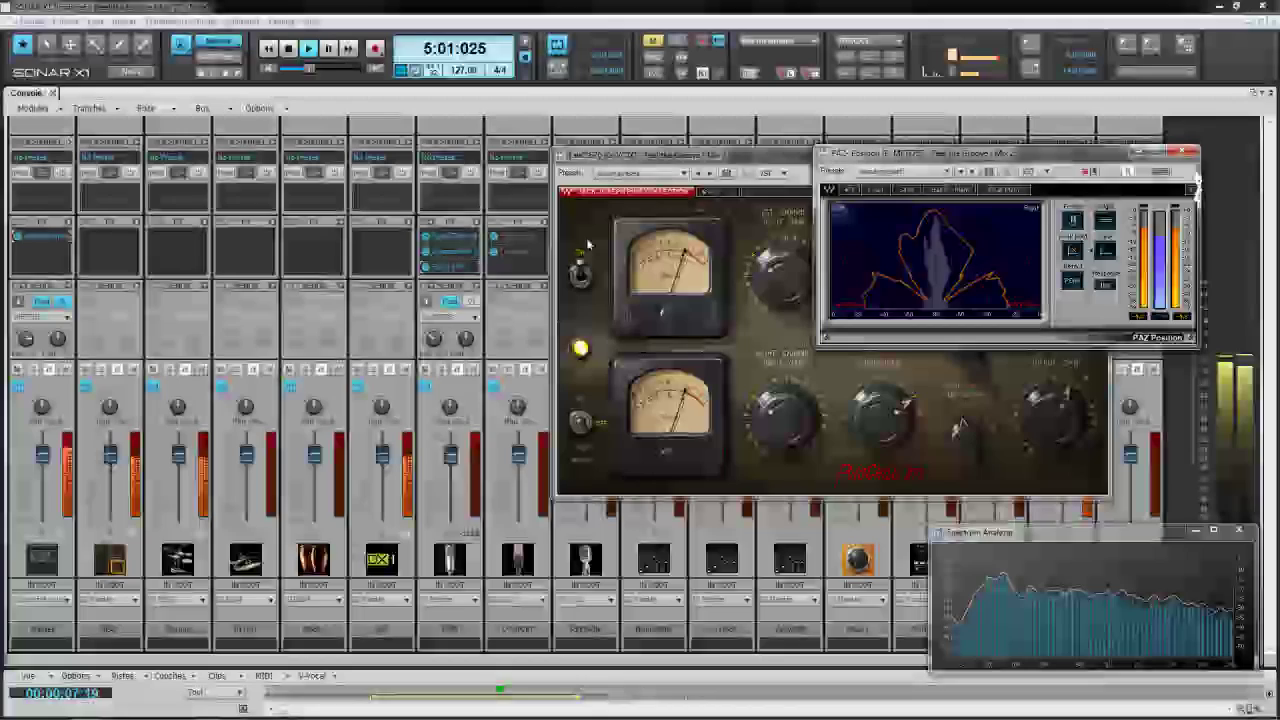
Close the VOIX bus's FairC 670 window, and solo the track carrying the Dyna-mite effect and the BEAT bus
left_click_drag(680, 155, 380, 309)
left_click(815, 306)
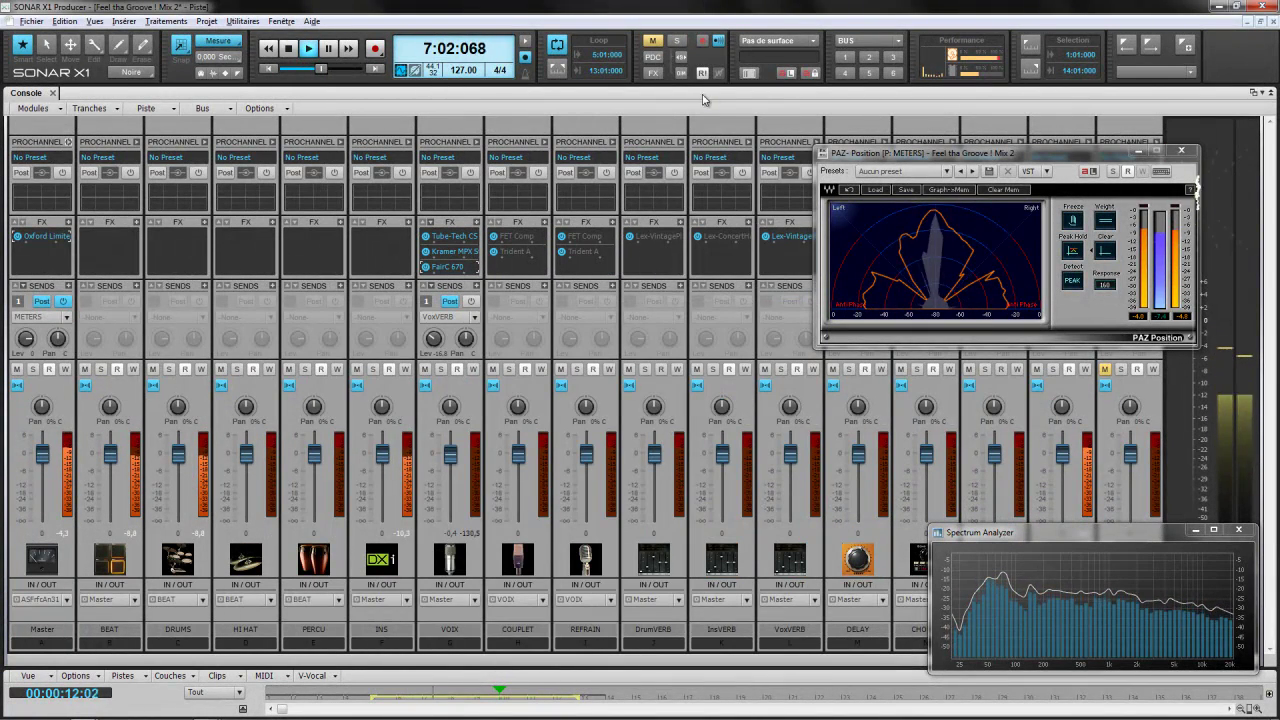
left_click(868, 73)
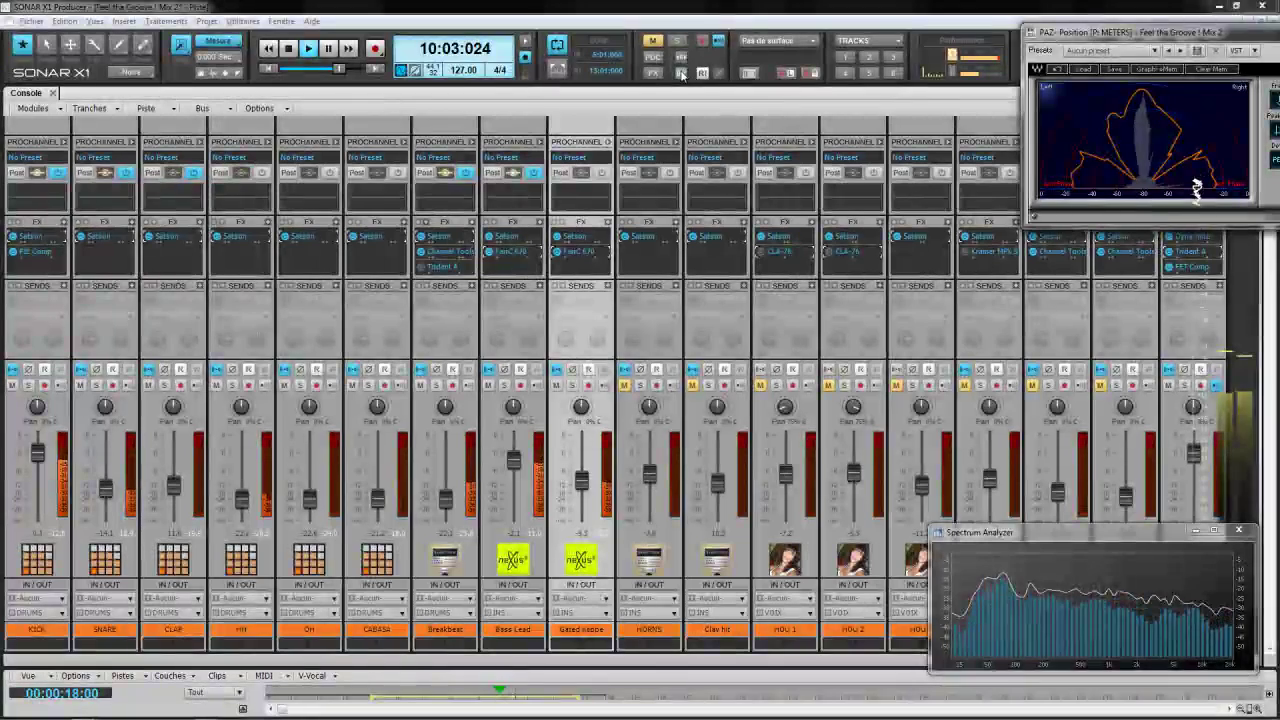
left_click(1184, 385)
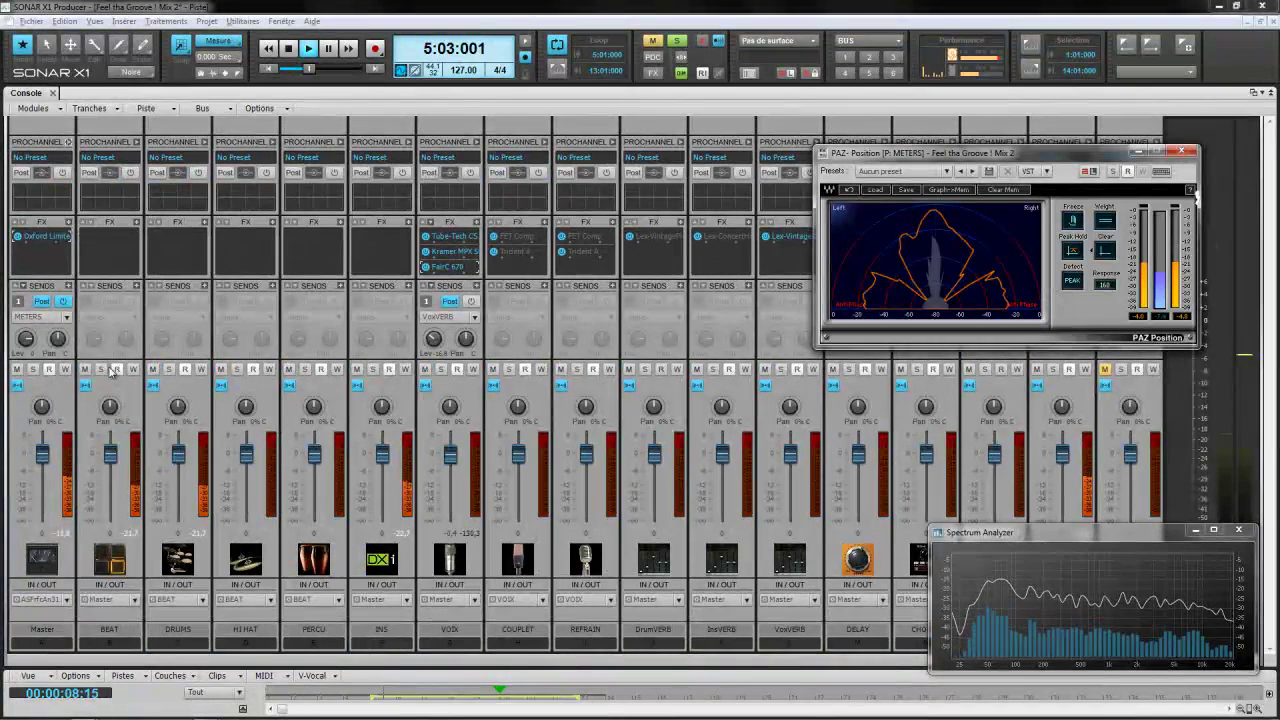
left_click(101, 369)
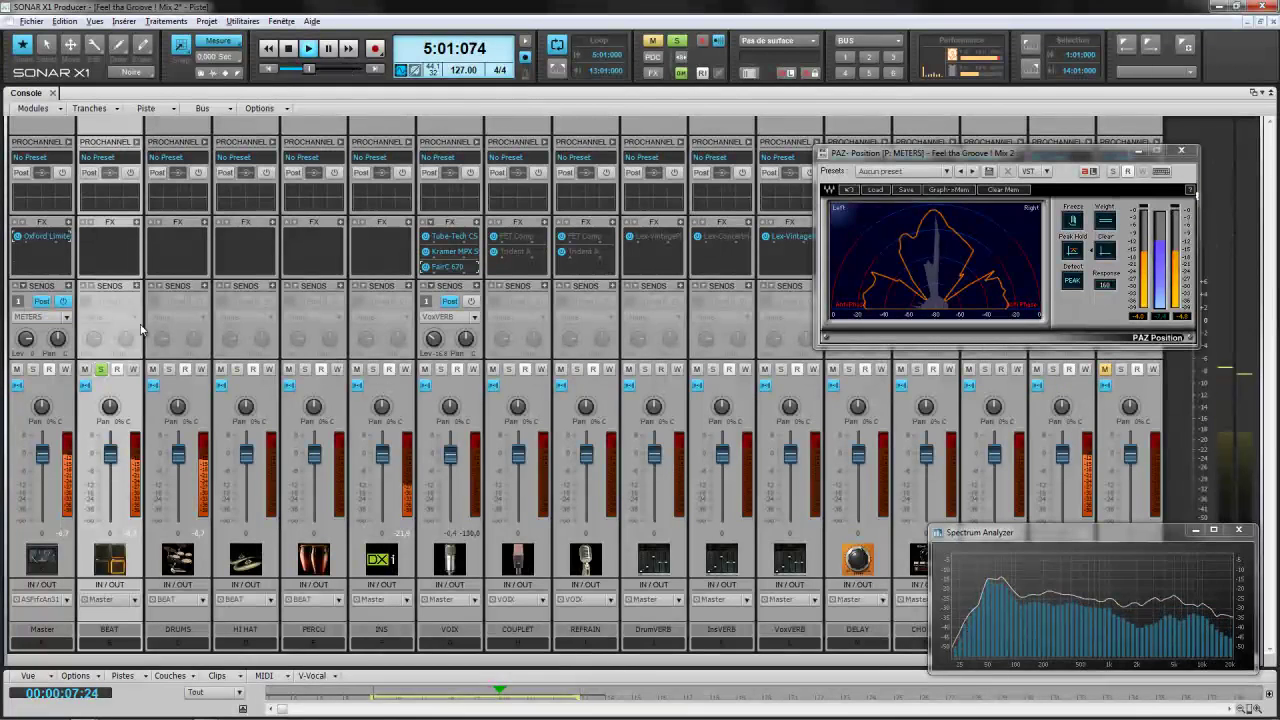
Insert a stereo PuigChild 670 from the dynamics effects on the BEAT bus and switch its mains hum off
right_click(133, 227)
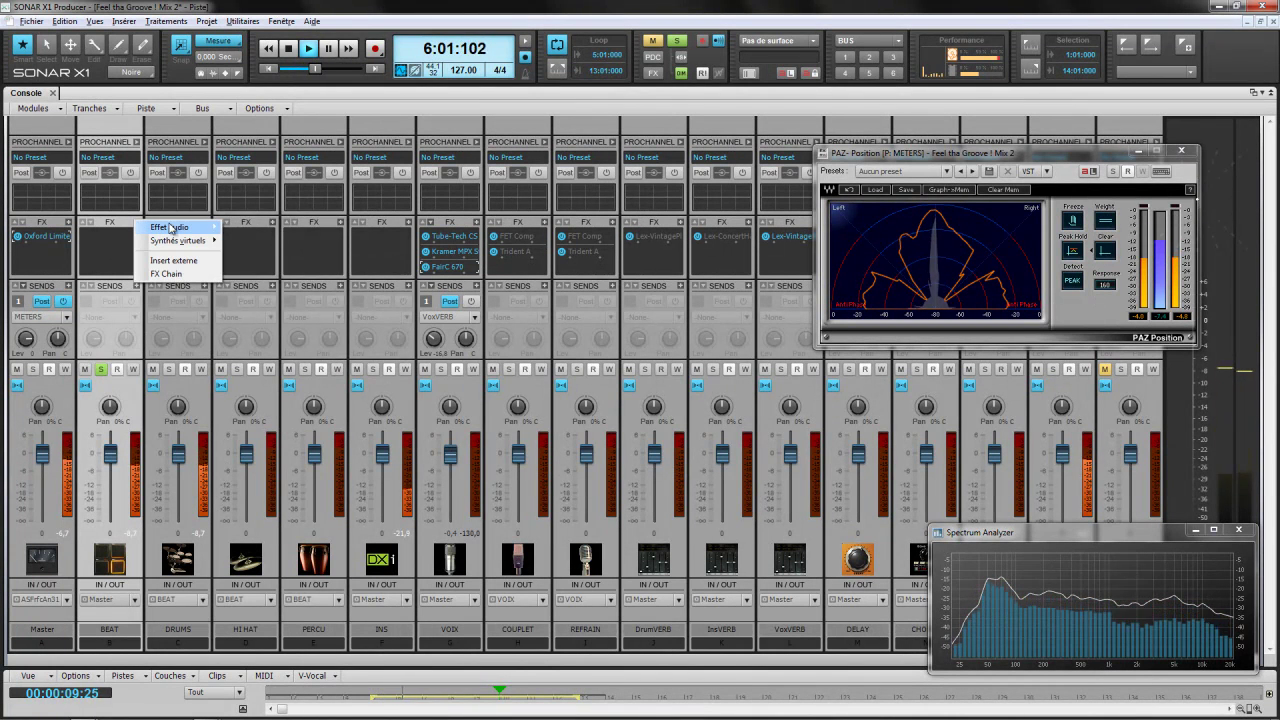
mouse_move(170, 227)
mouse_move(326, 251)
mouse_move(375, 287)
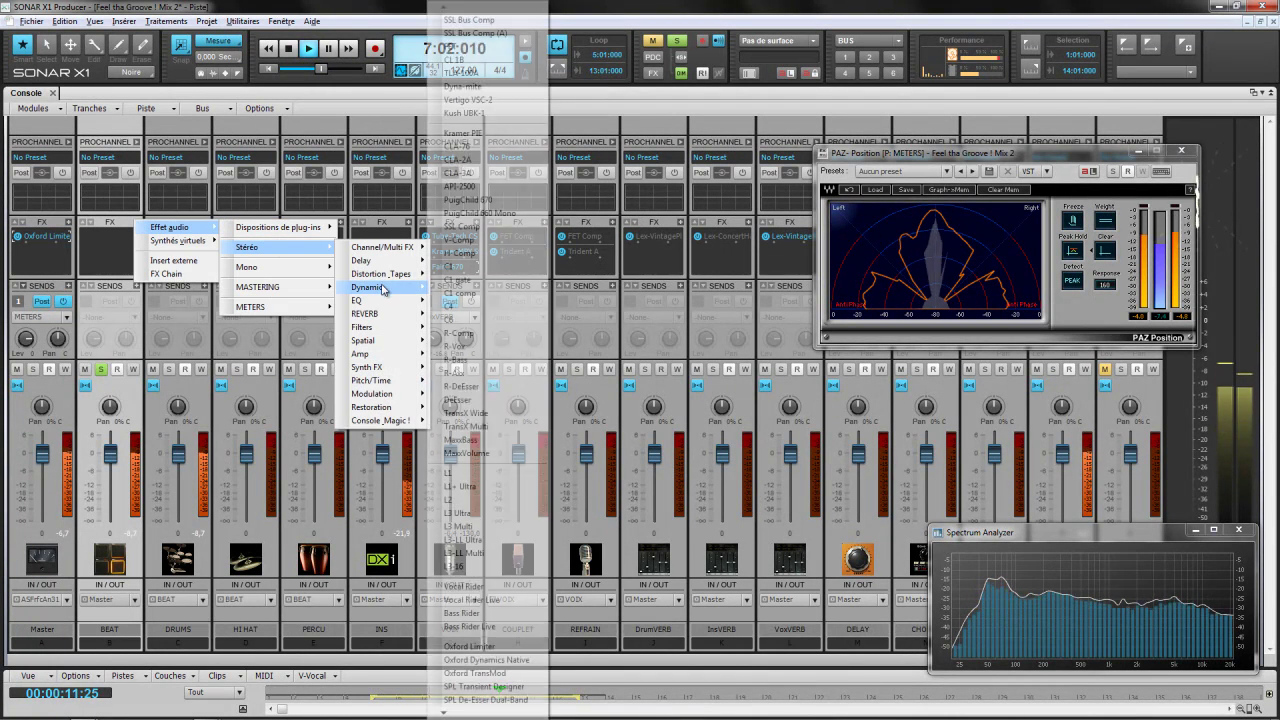
left_click(460, 199)
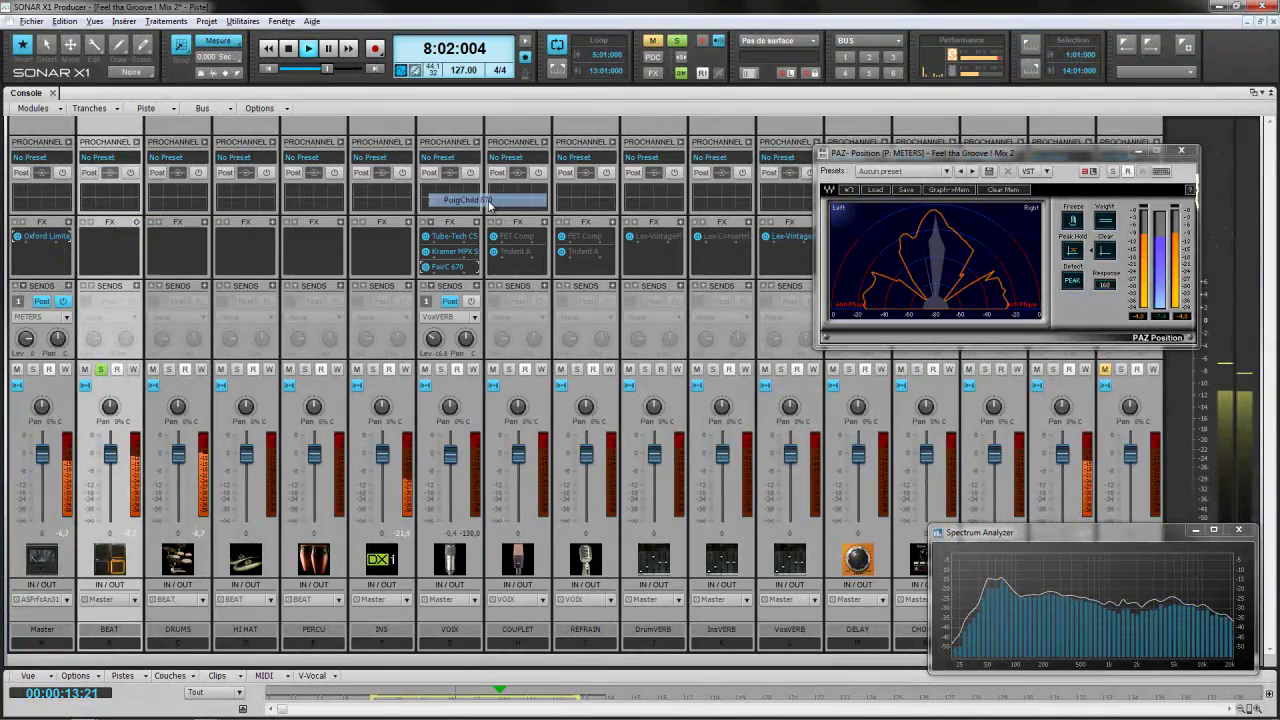
left_click_drag(1097, 82, 363, 257)
left_click(258, 470)
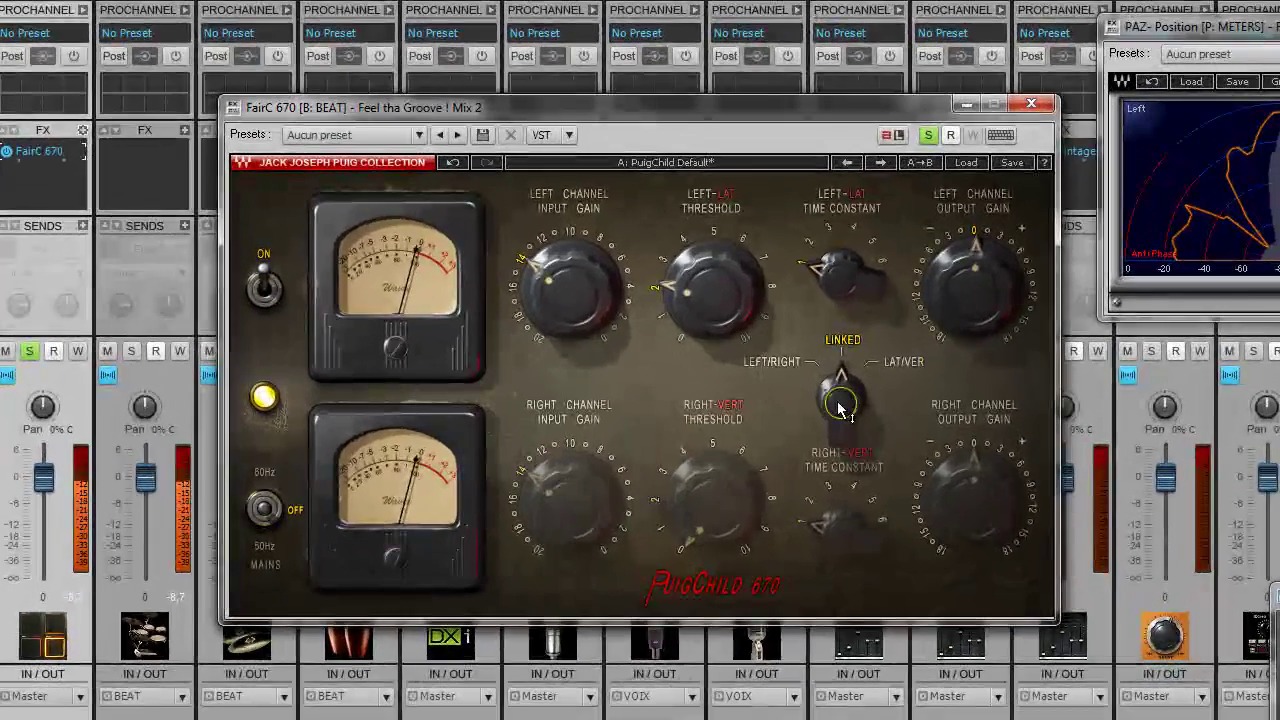
Switch the BEAT bus compressor to LAT/VER mode, lower vertical output gain to -18, and set the lateral threshold to about 4
left_click(829, 405)
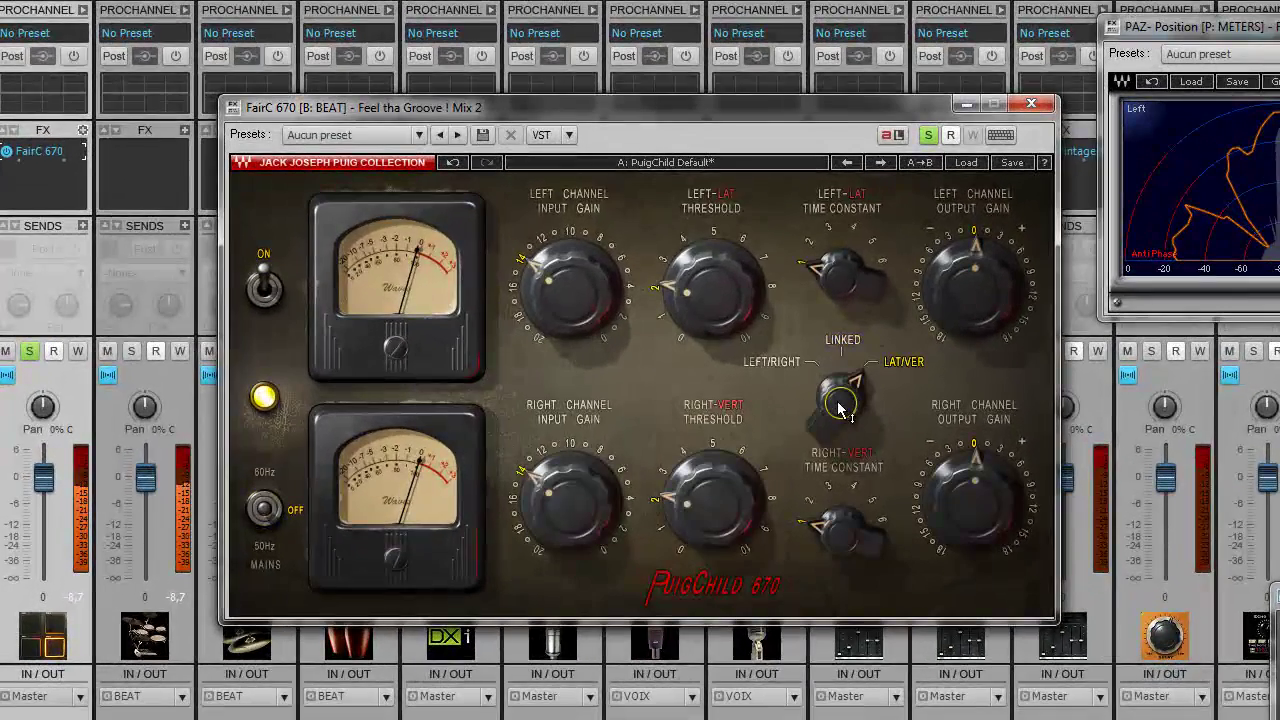
left_click(943, 553)
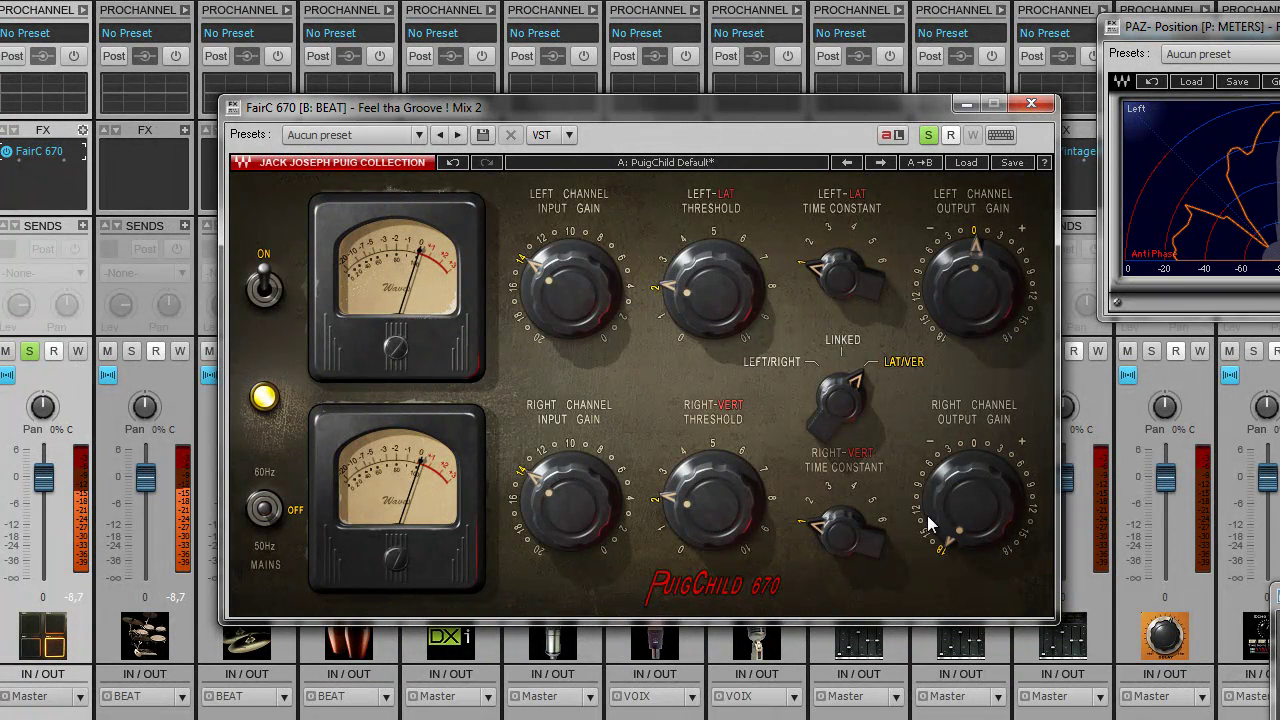
left_click(847, 273)
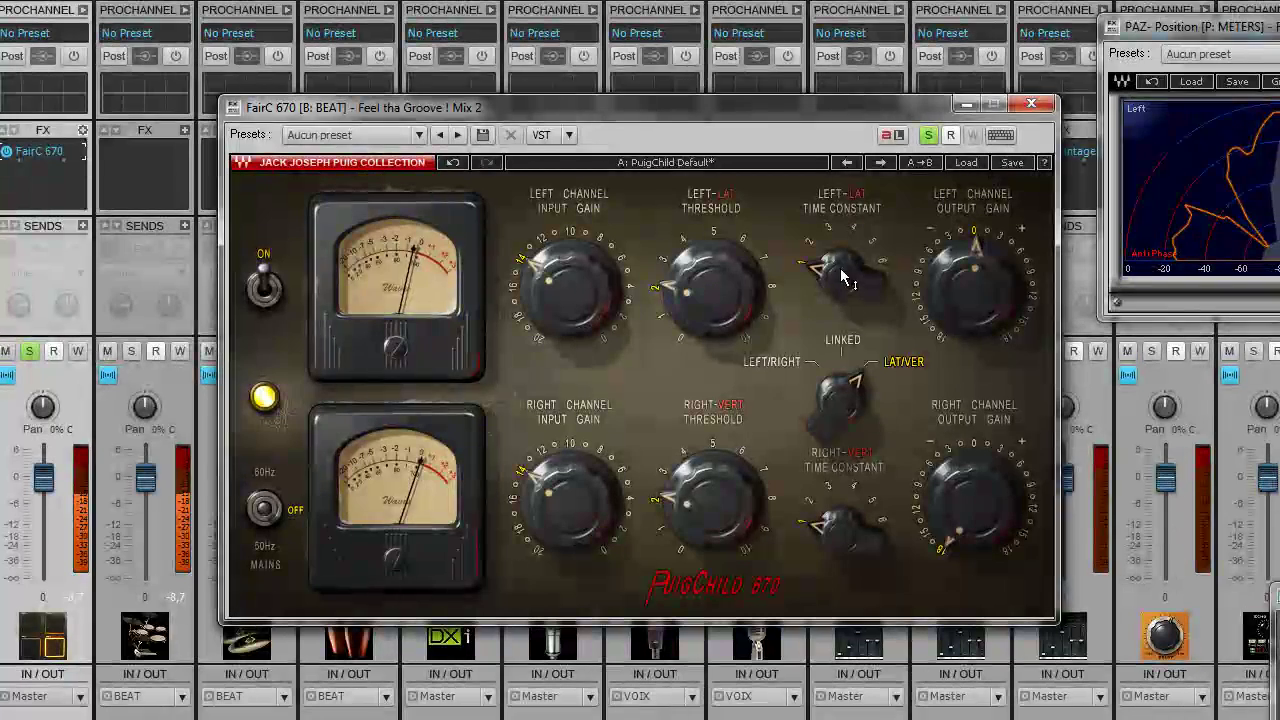
left_click_drag(704, 270, 687, 237)
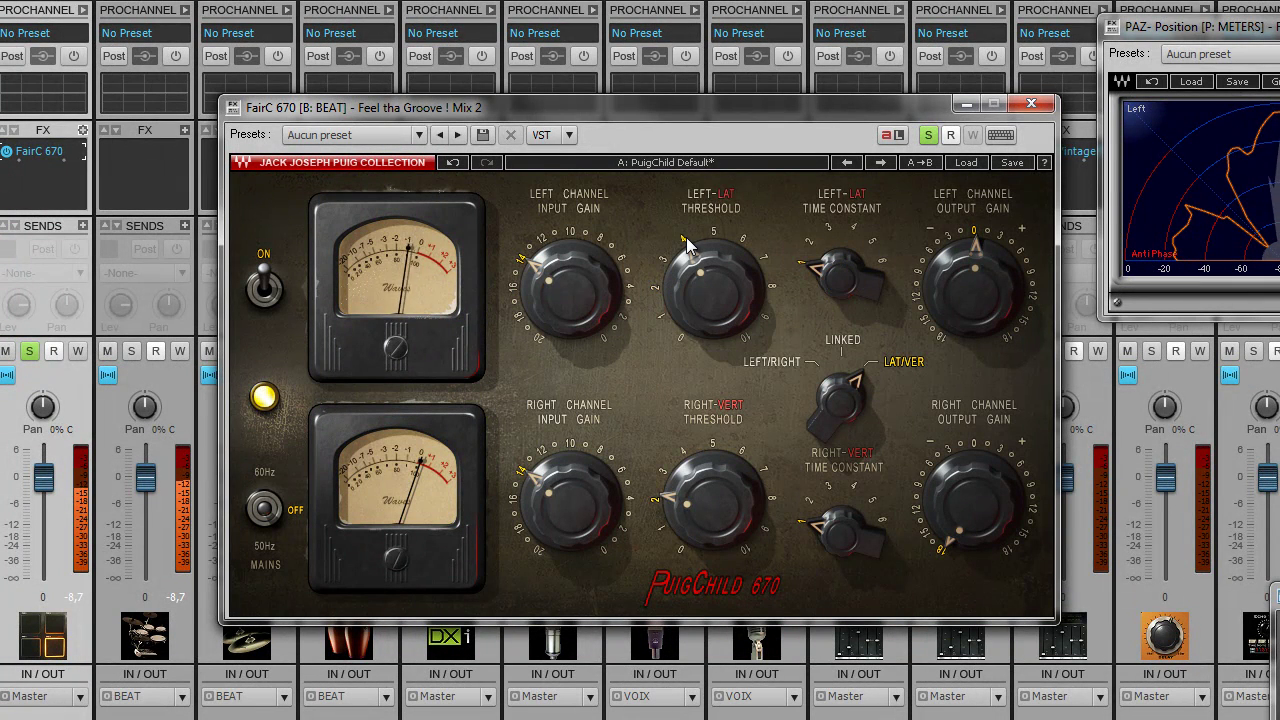
Set the BEAT compressor's lateral time constant to 3, lateral threshold to 5 and lateral output gain to 6
left_click_drag(1000, 245, 1000, 232)
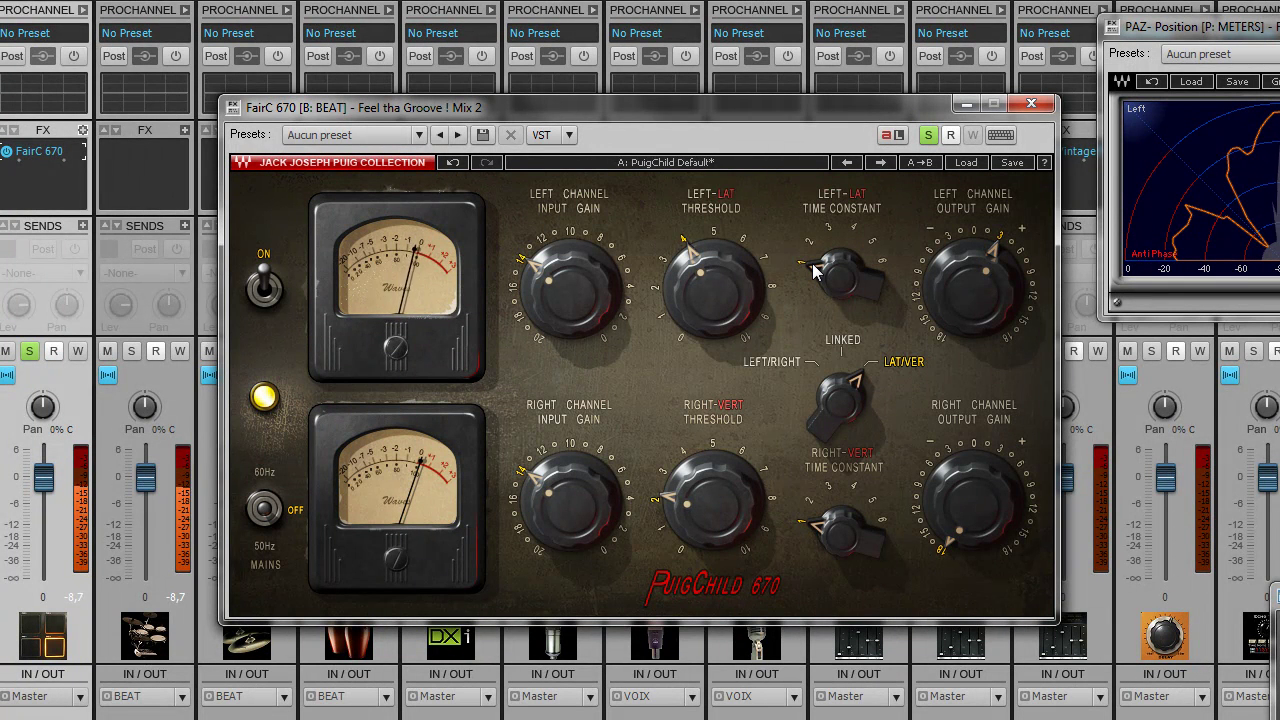
left_click_drag(815, 270, 828, 232)
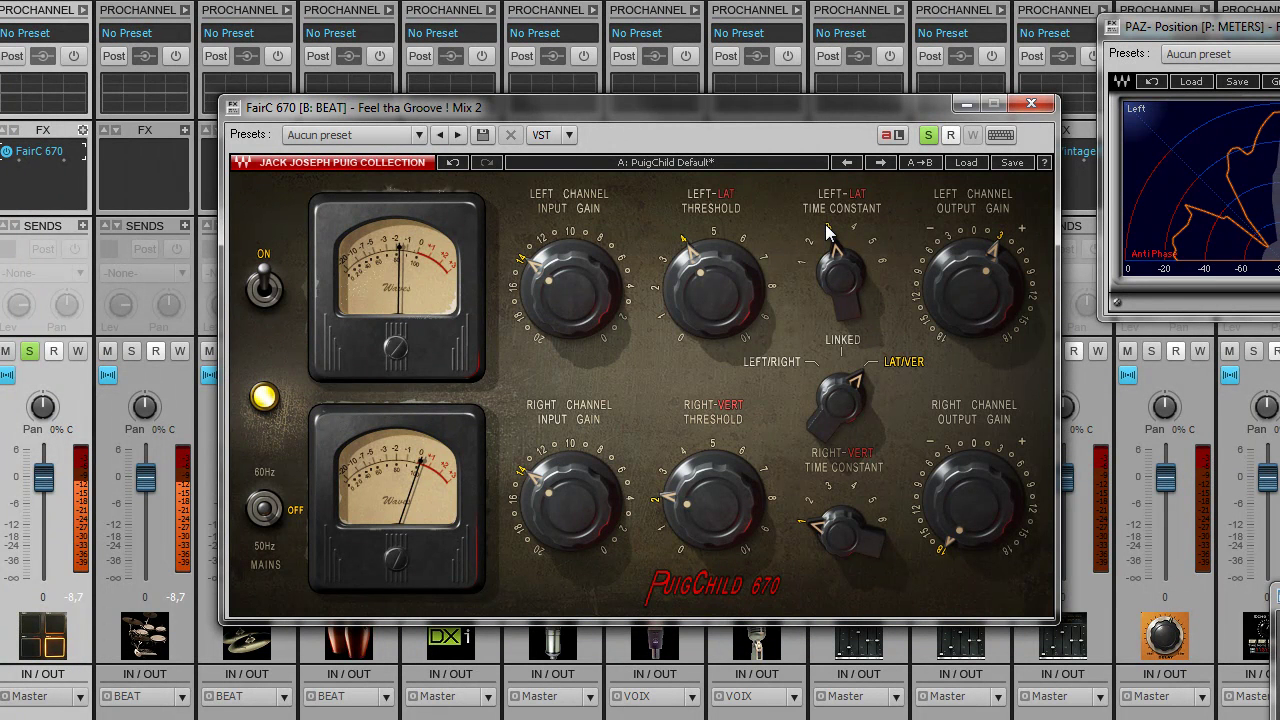
left_click_drag(826, 232, 813, 255)
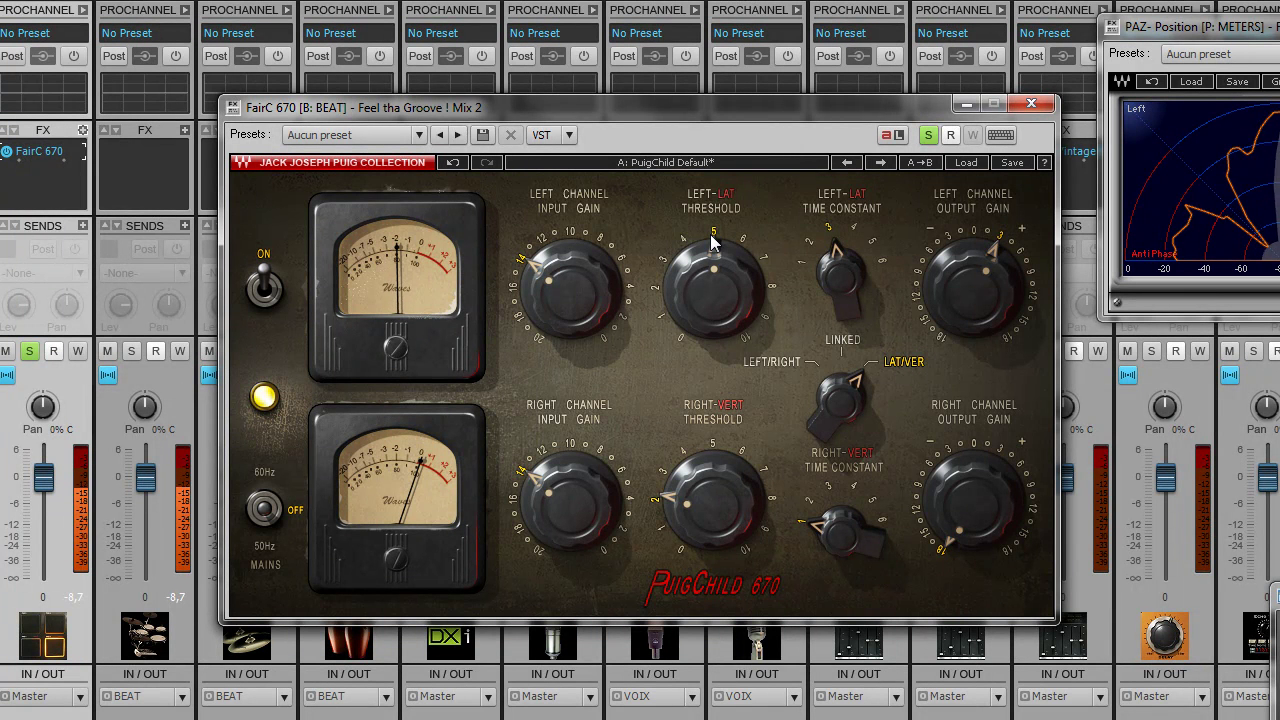
left_click_drag(1012, 248, 1018, 260)
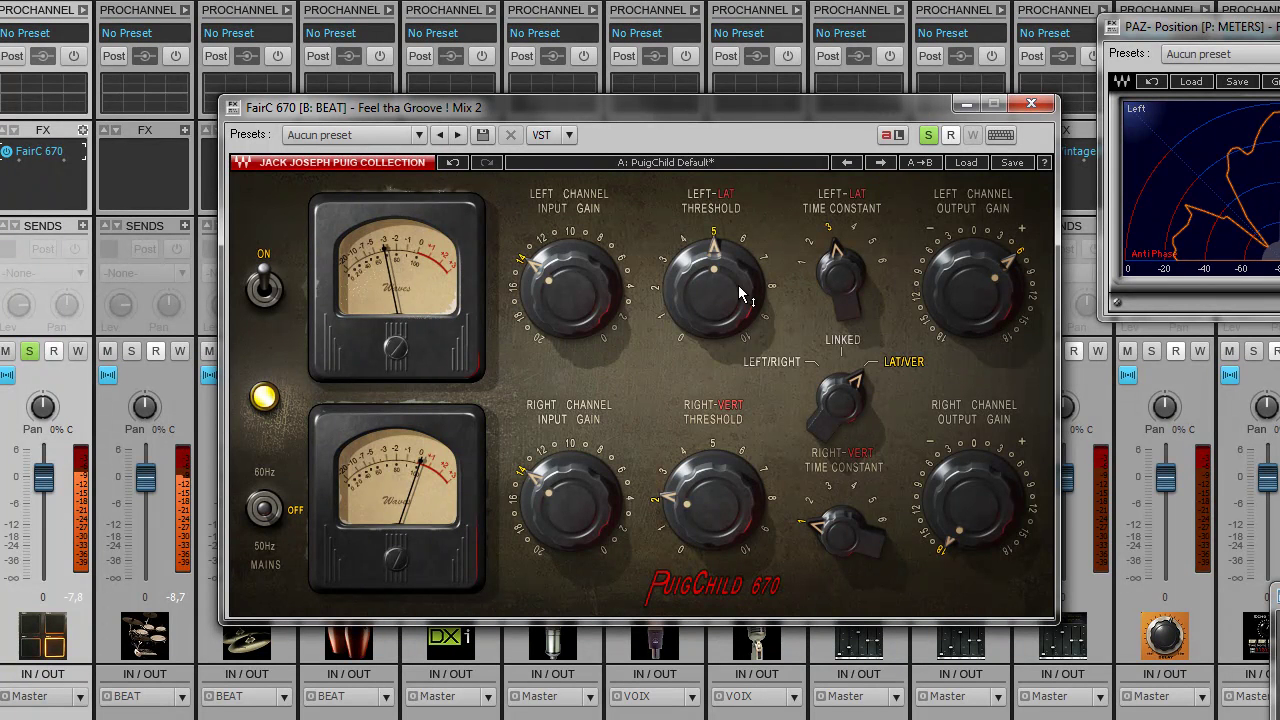
mouse_move(709, 282)
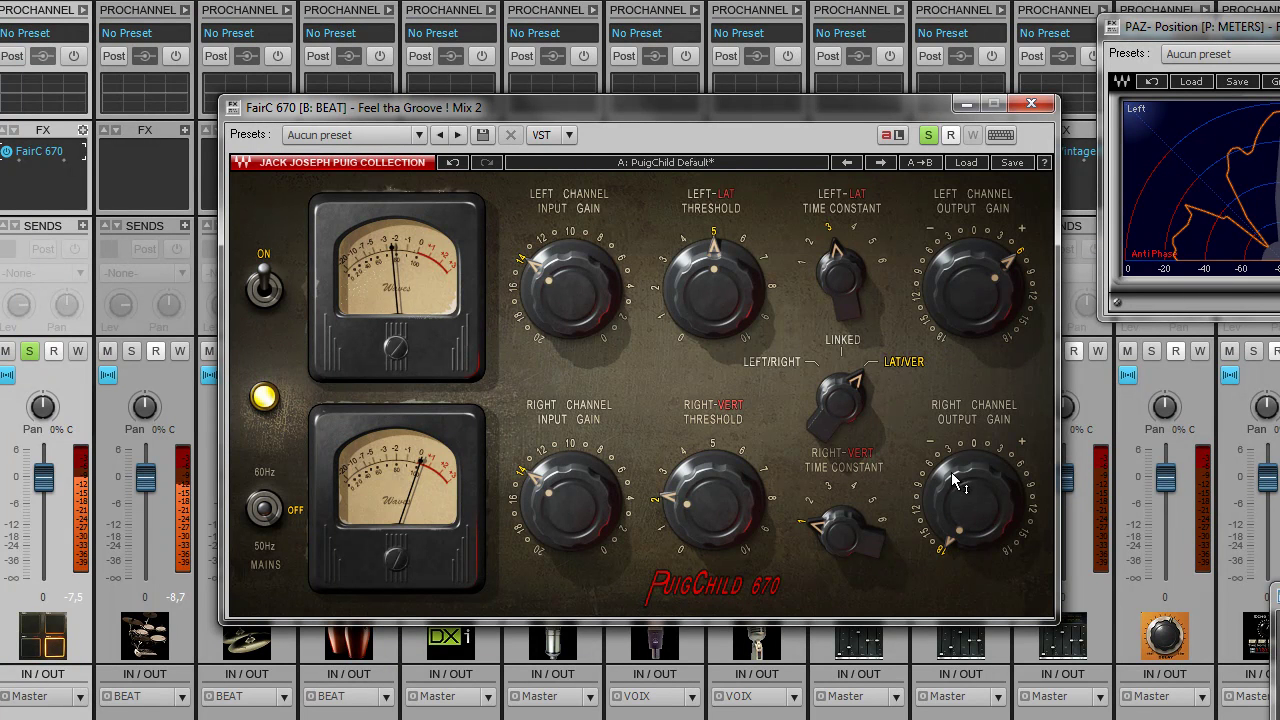
Isolate the vertical signal with lateral output at -18 and vertical output at 0, and set vertical threshold to 8, input gain 2 and time constant 2
left_click(946, 340)
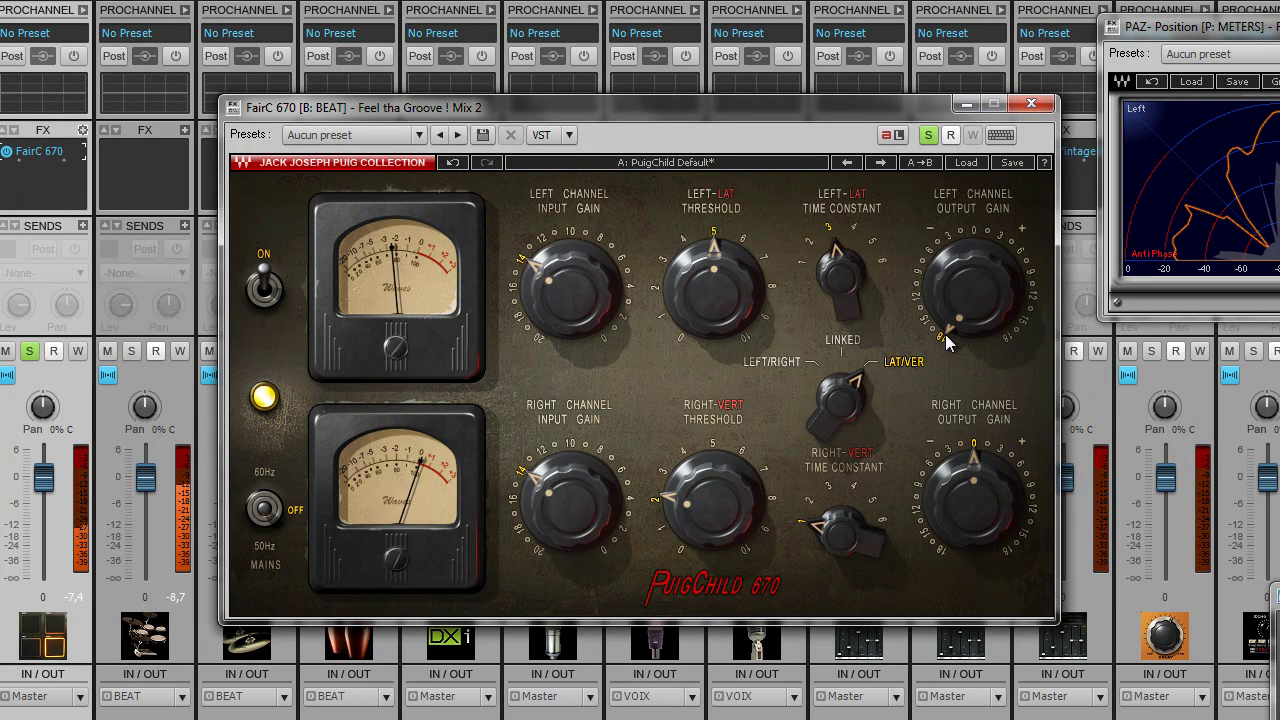
left_click_drag(738, 472, 765, 533)
left_click_drag(578, 456, 618, 540)
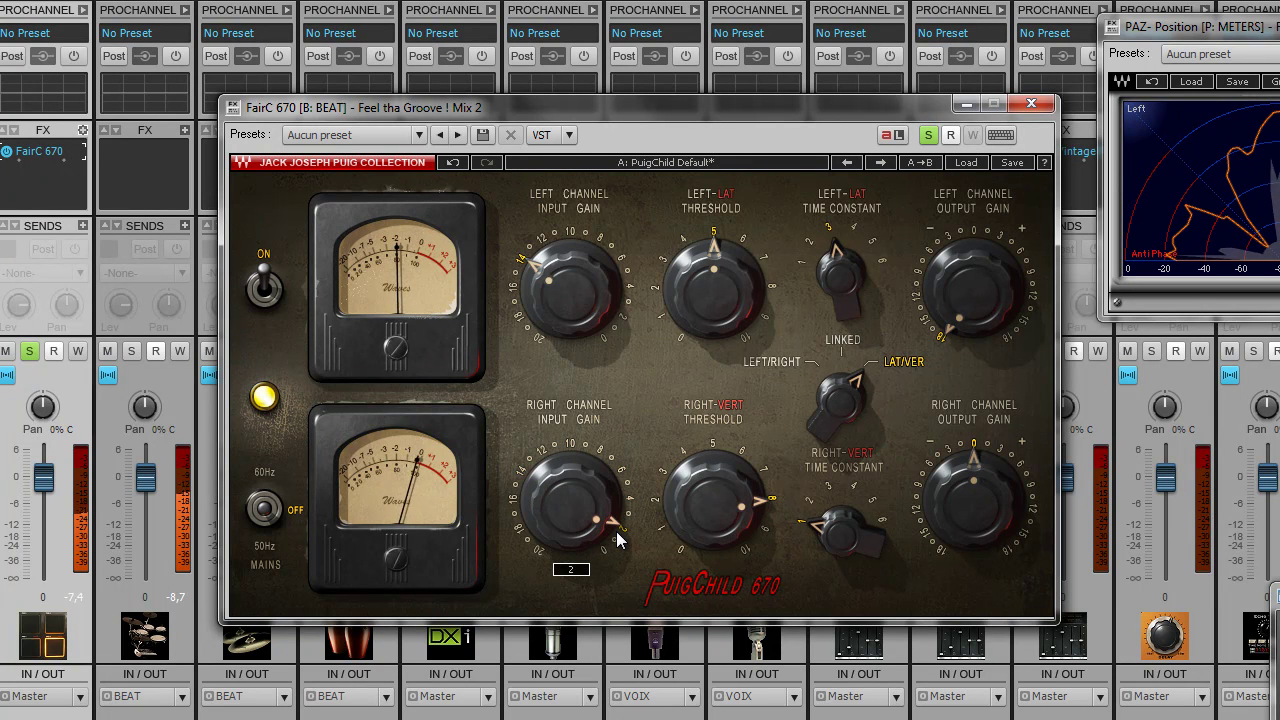
left_click_drag(820, 524, 816, 512)
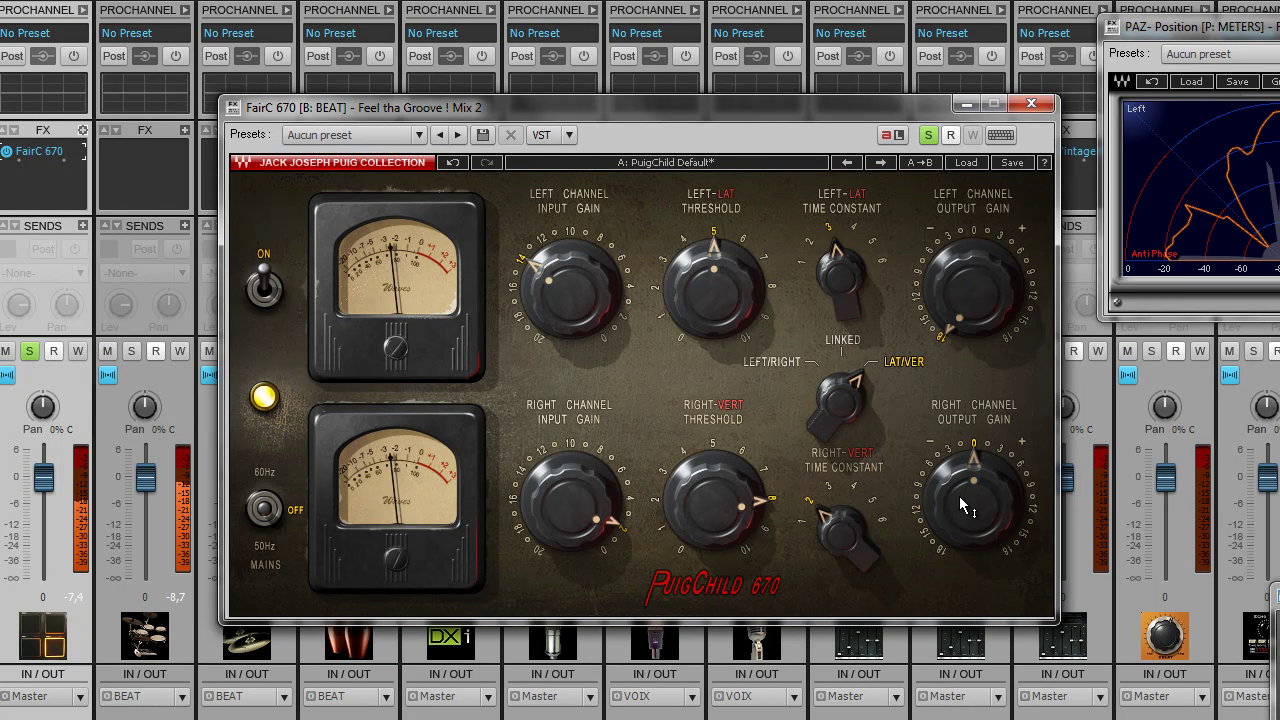
Rebalance the BEAT compressor with higher lateral output, lower vertical output, a vertical threshold of 10 and more vertical input gain
left_click_drag(974, 229, 1015, 248)
left_click_drag(938, 549, 940, 620)
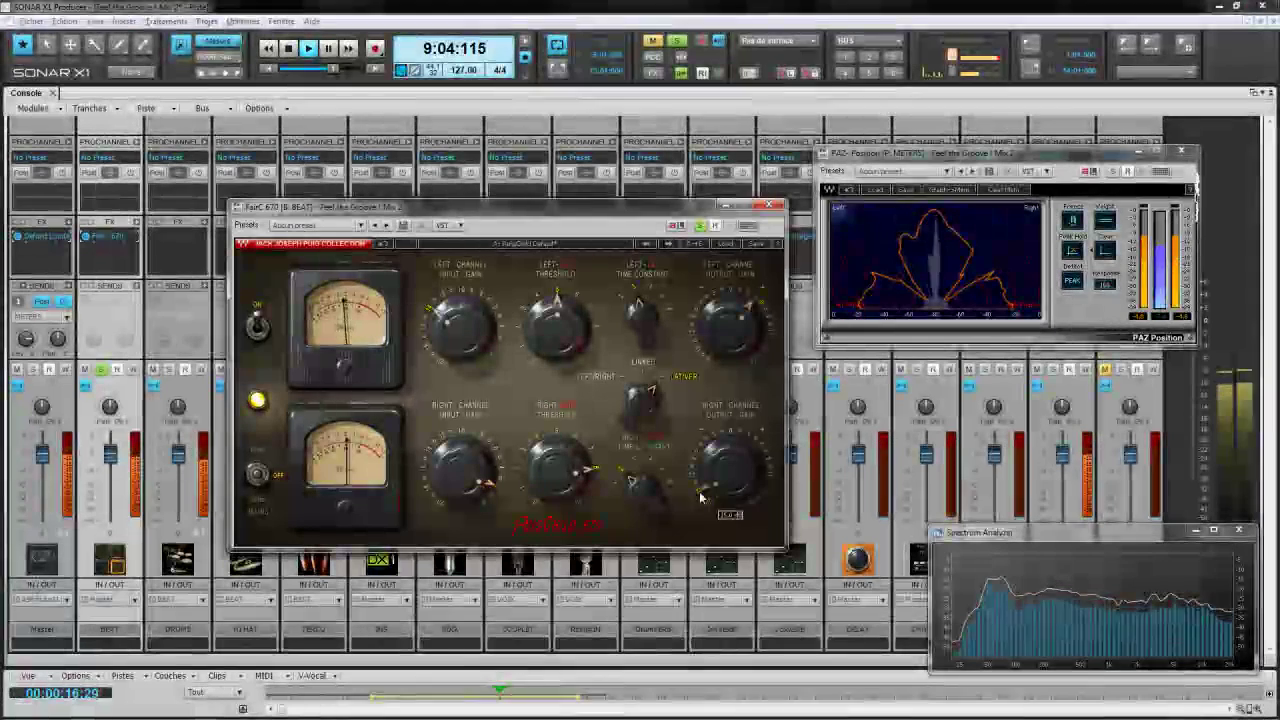
mouse_move(699, 489)
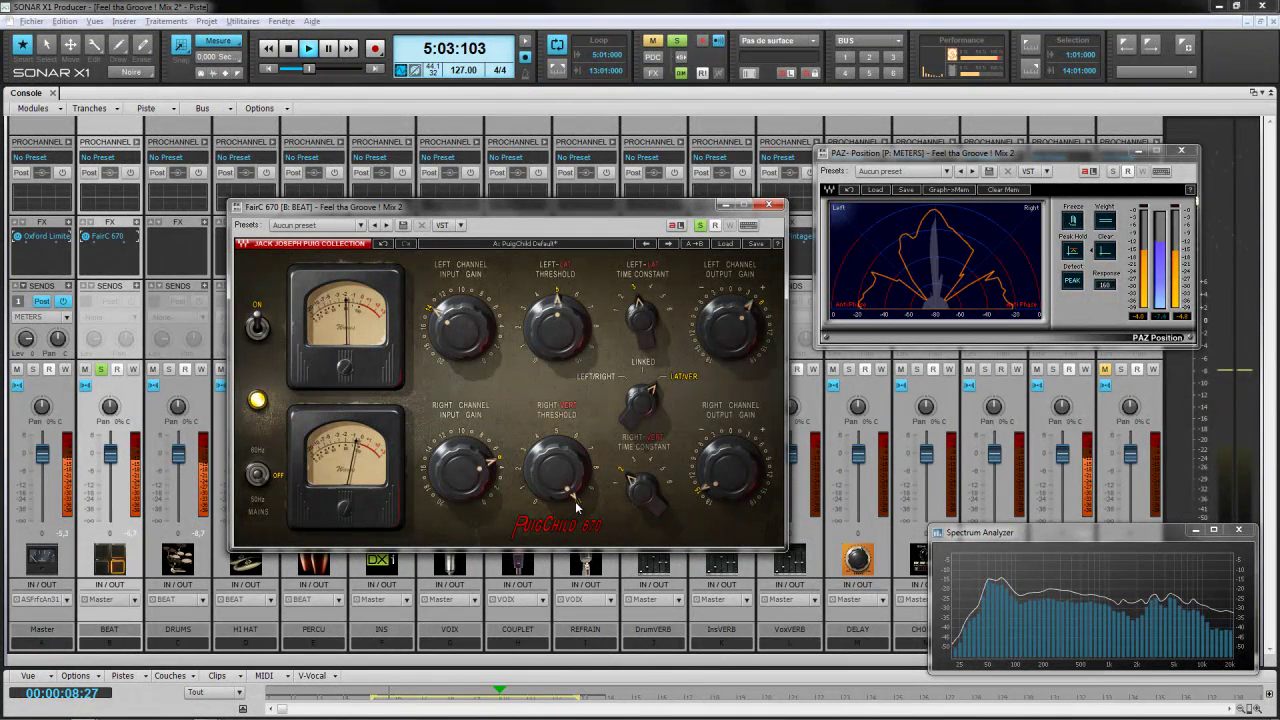
mouse_move(494, 452)
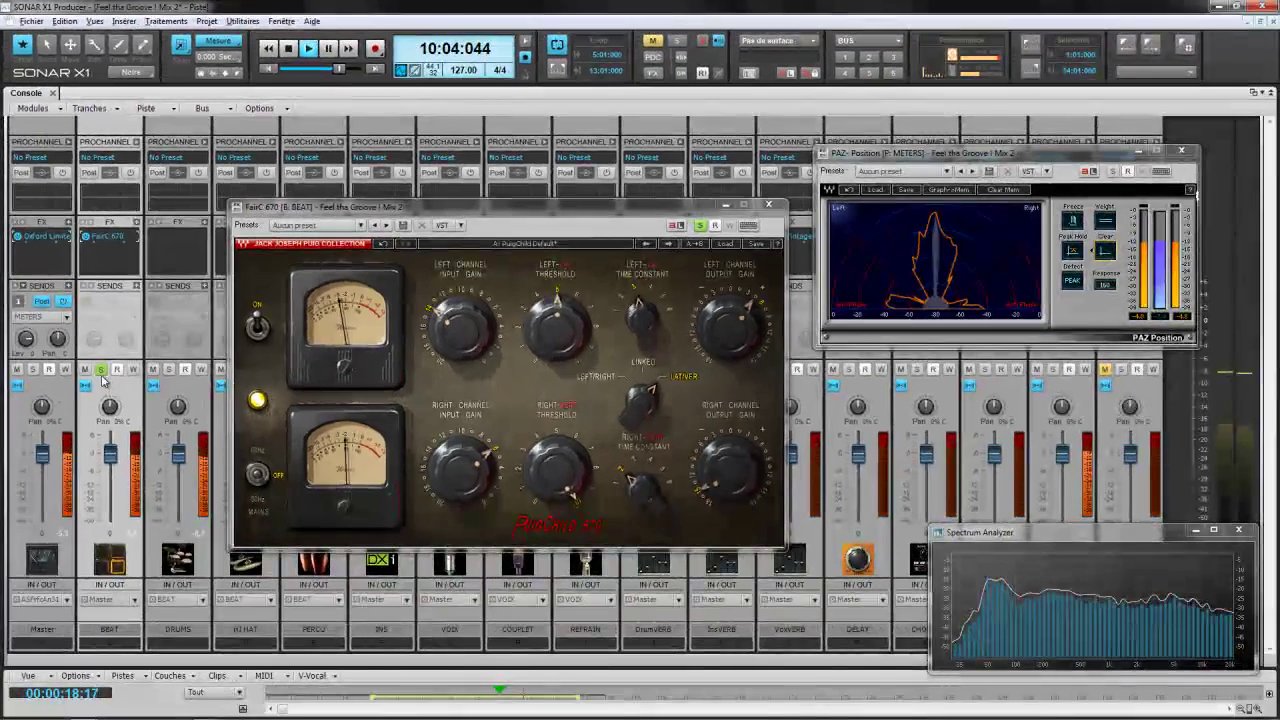
Turn off the BEAT bus's solo and close the PAZ Position meter and the FairC 670 window
left_click_drag(567, 229, 565, 219)
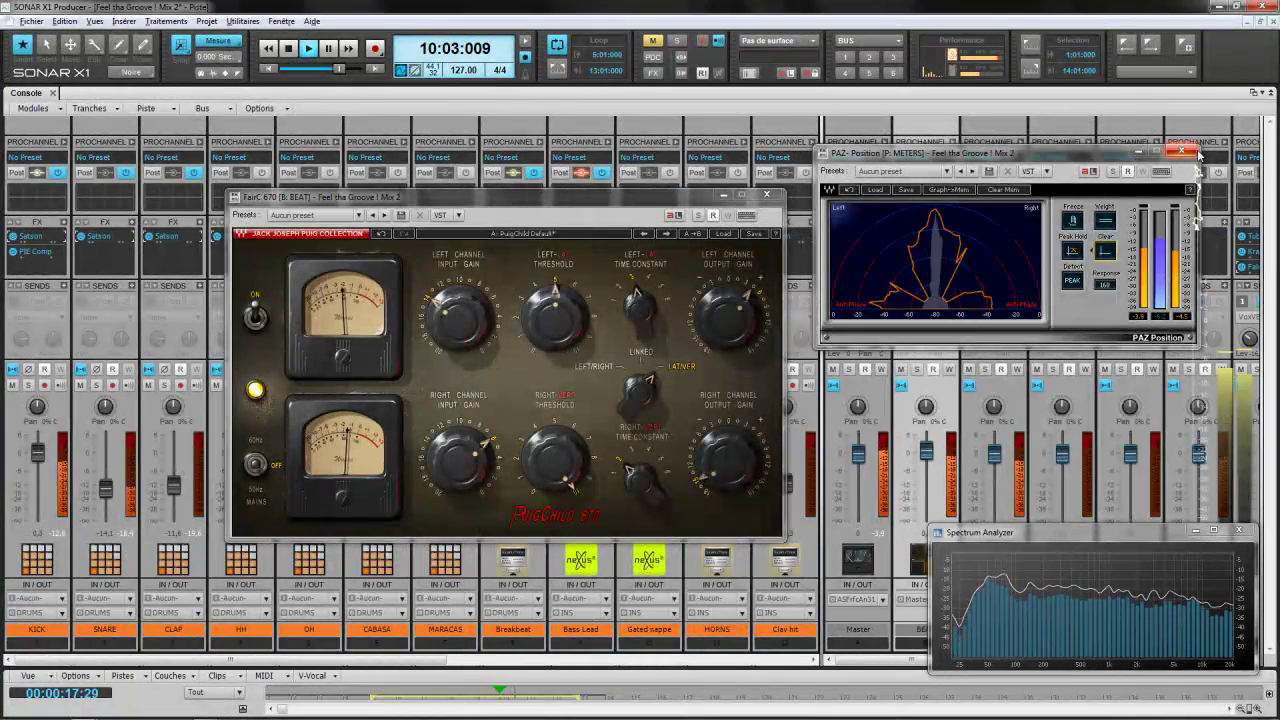
left_click(855, 211)
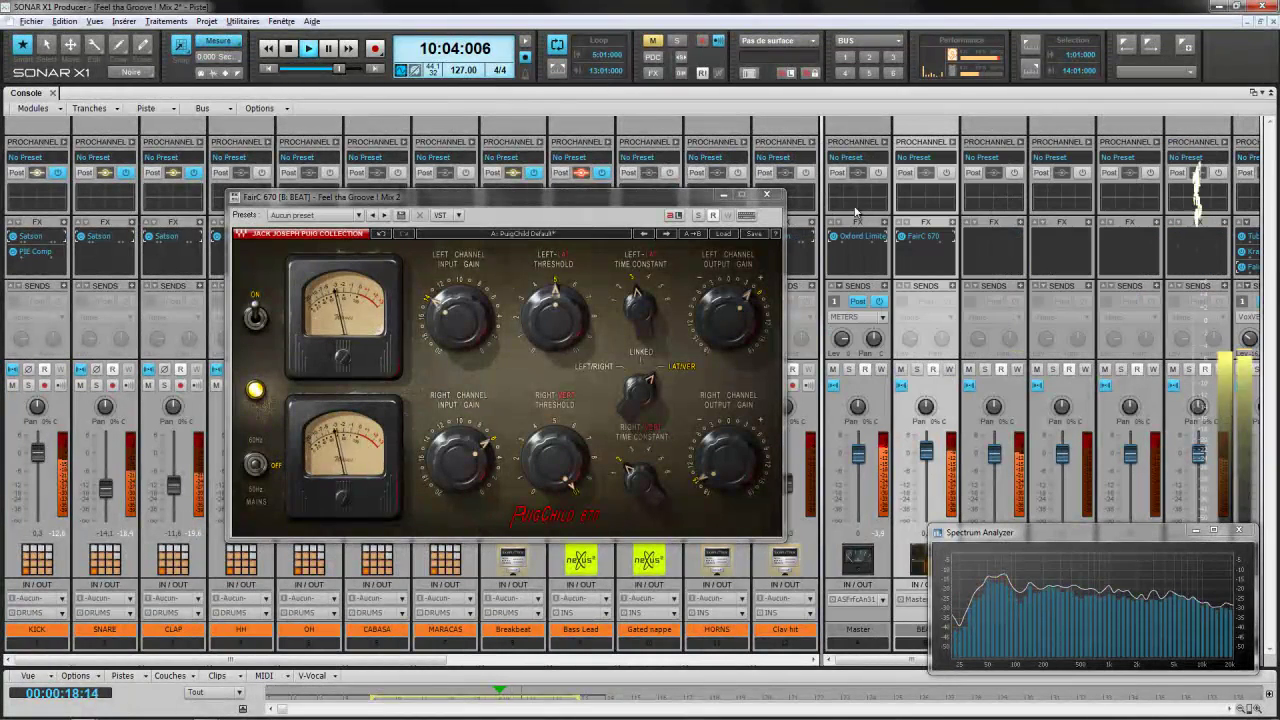
left_click(767, 194)
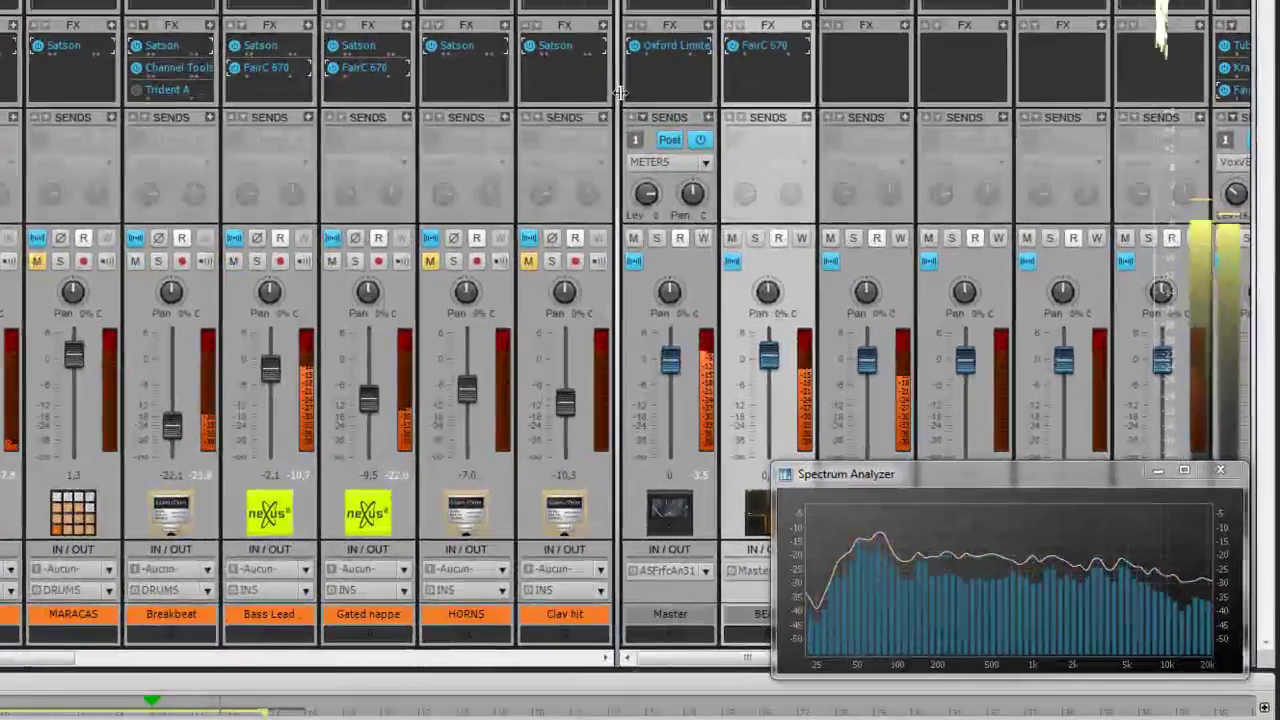
Widen the console's bus section and compare the mix with FairC 670 bypassed and active on BEAT, Bass Lead and Gated nappe
left_click_drag(620, 93, 424, 100)
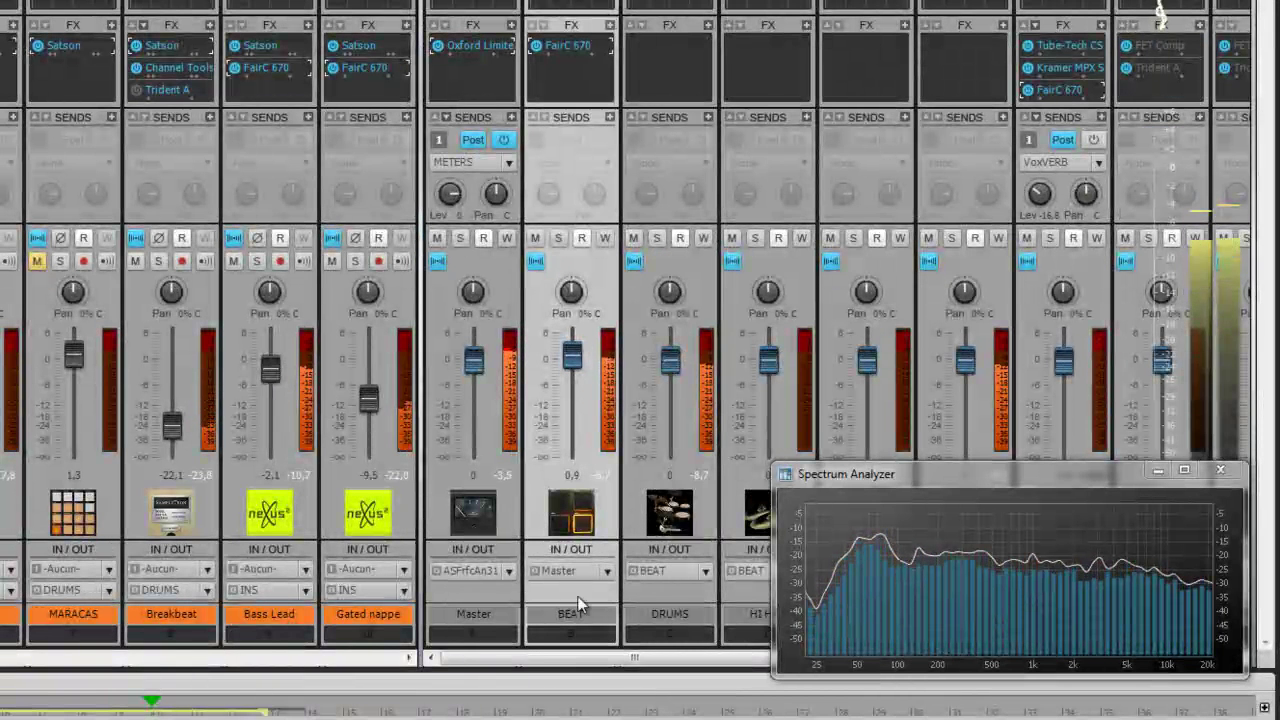
left_click_drag(546, 662, 572, 665)
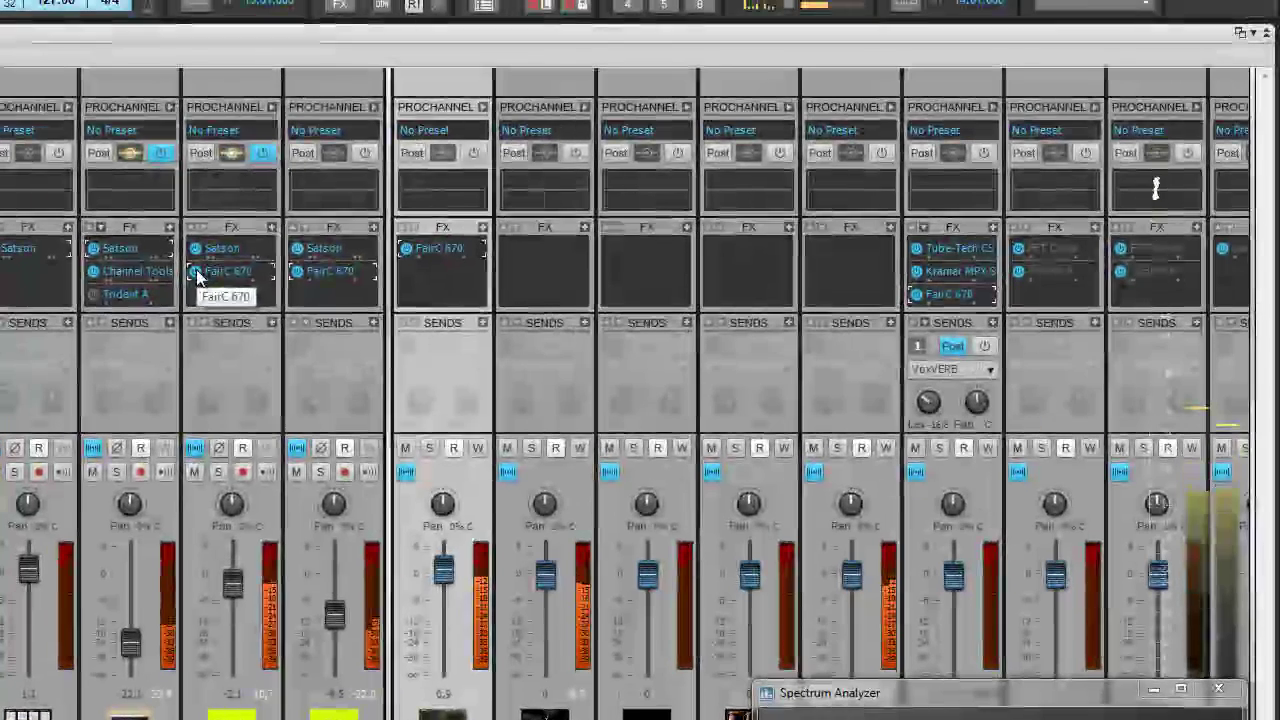
left_click(407, 248)
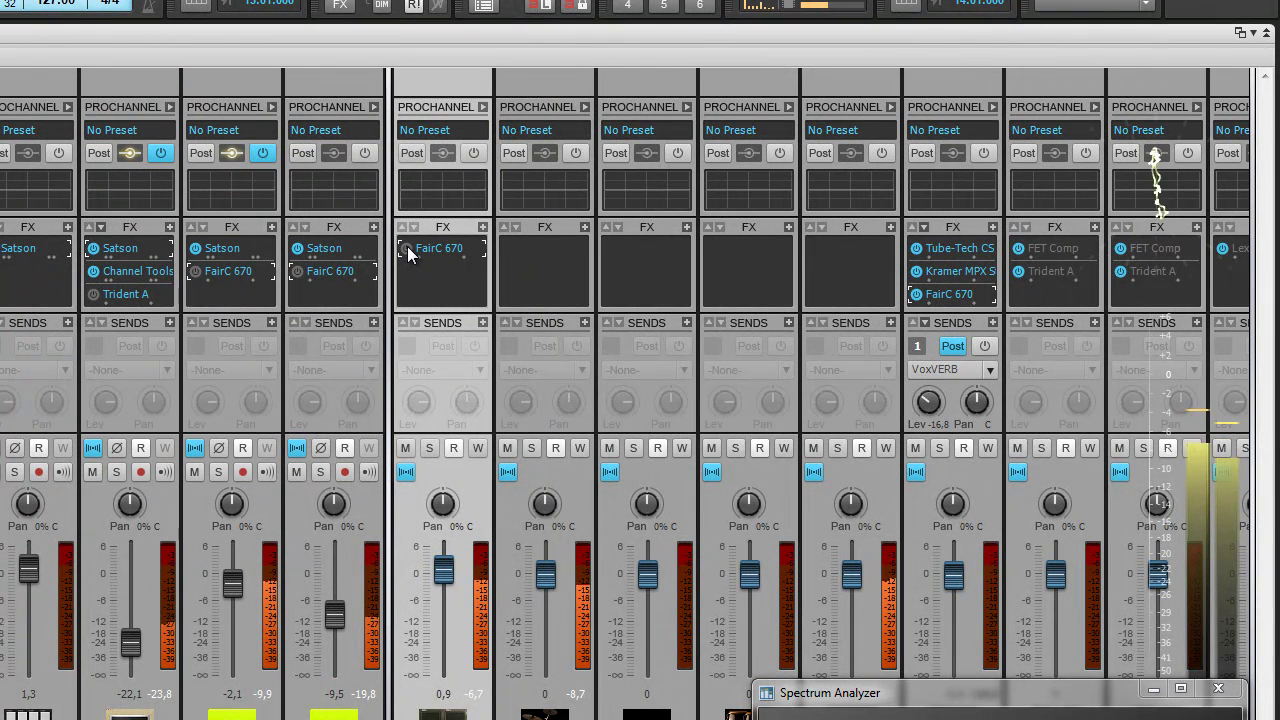
left_click(196, 271)
left_click(293, 279)
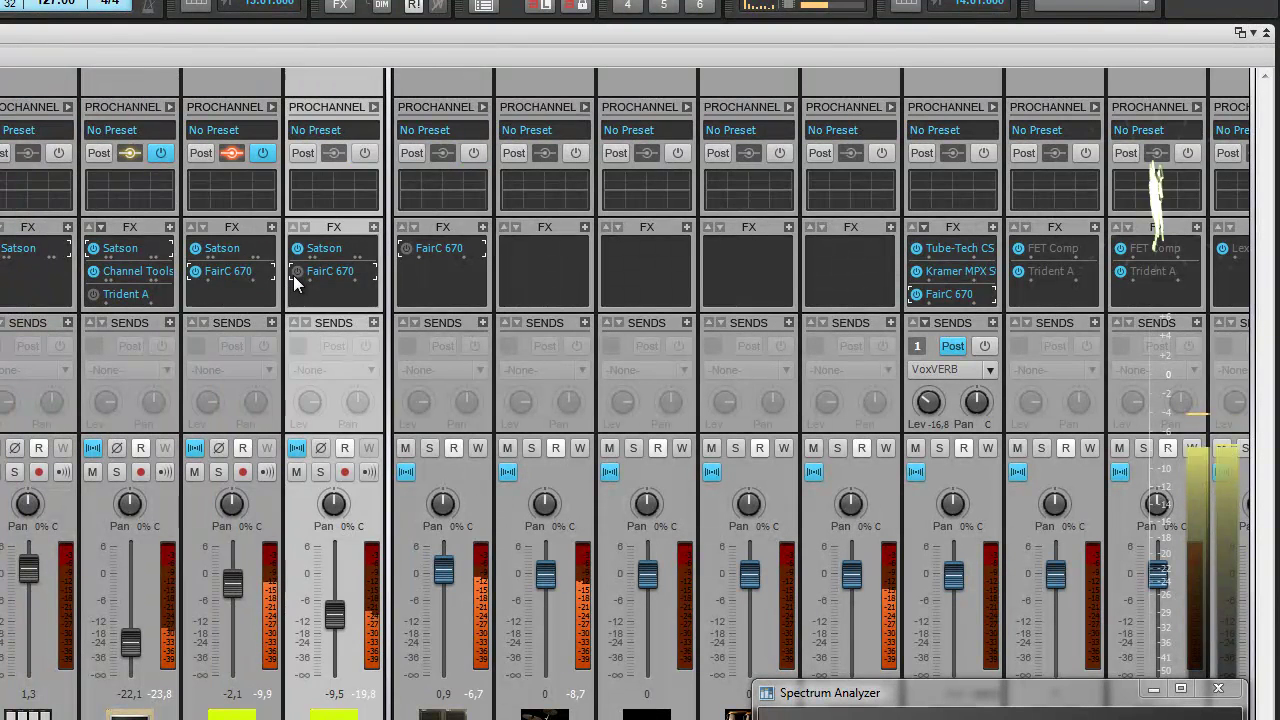
left_click(407, 251)
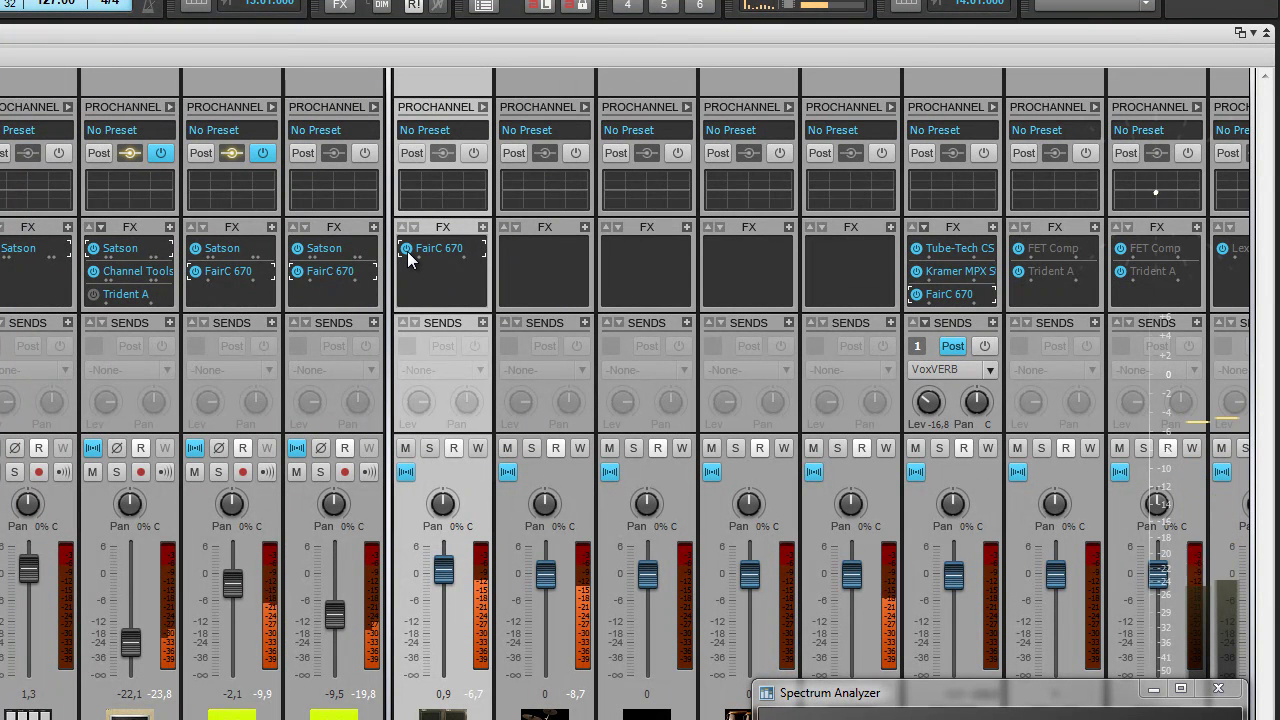
Bypass the three FairC 670 effects again to hear the unprocessed mix, and switch them all back on
left_click(406, 249)
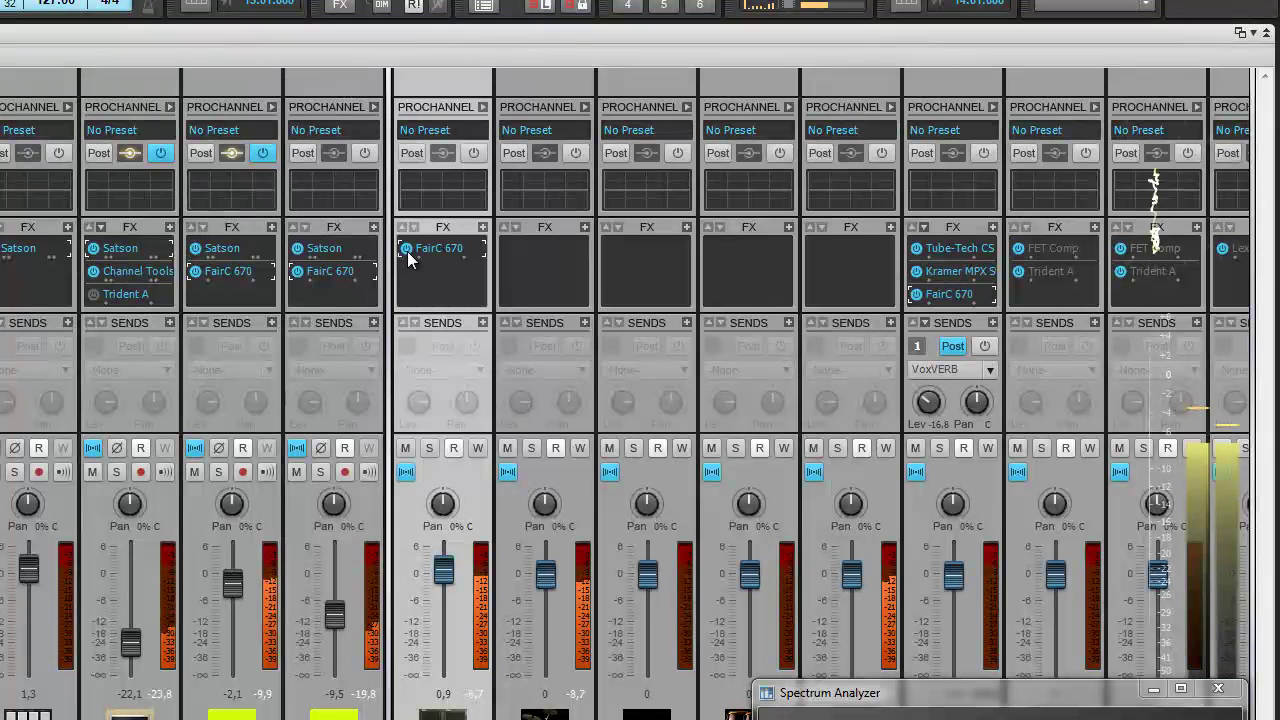
left_click(297, 271)
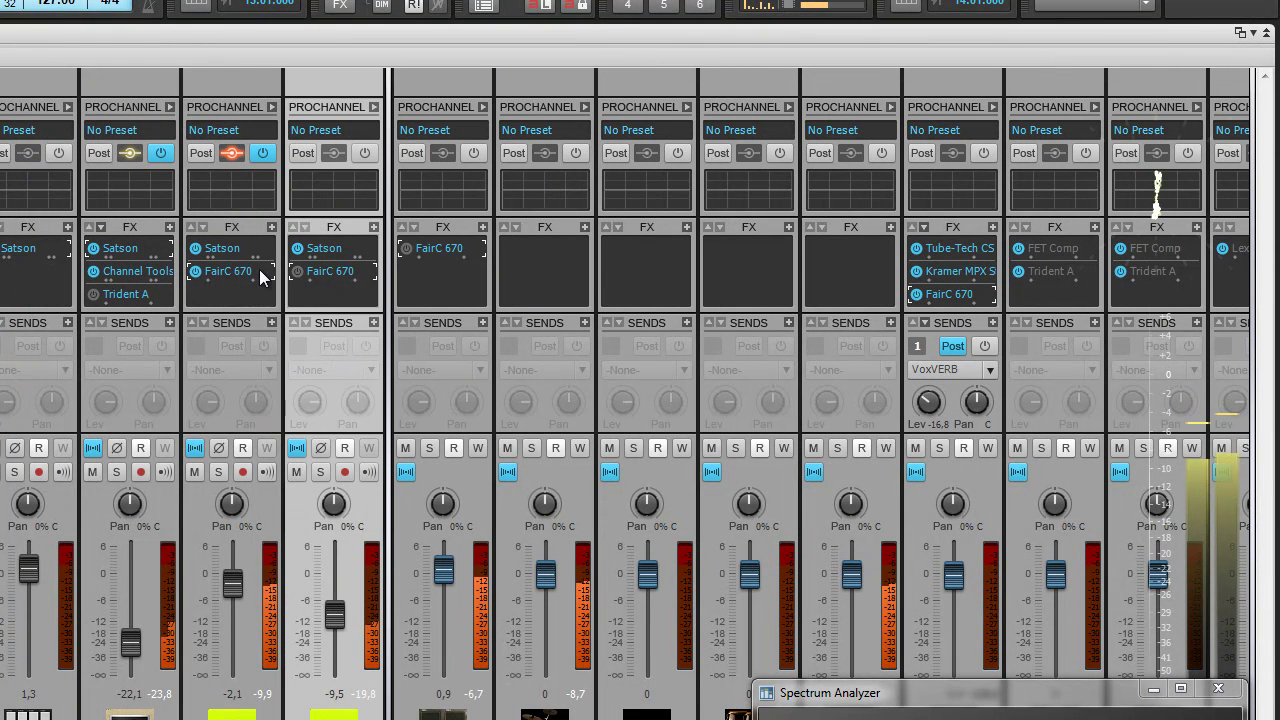
left_click(196, 272)
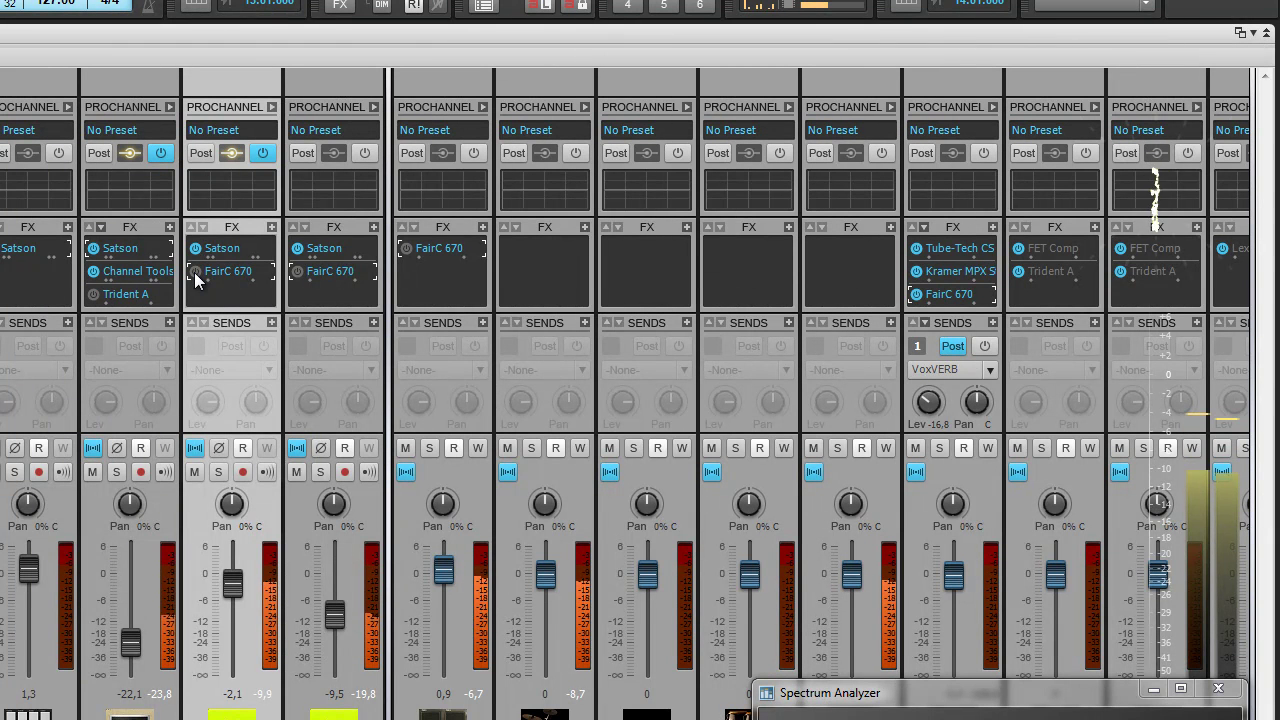
left_click(297, 271)
left_click(297, 248)
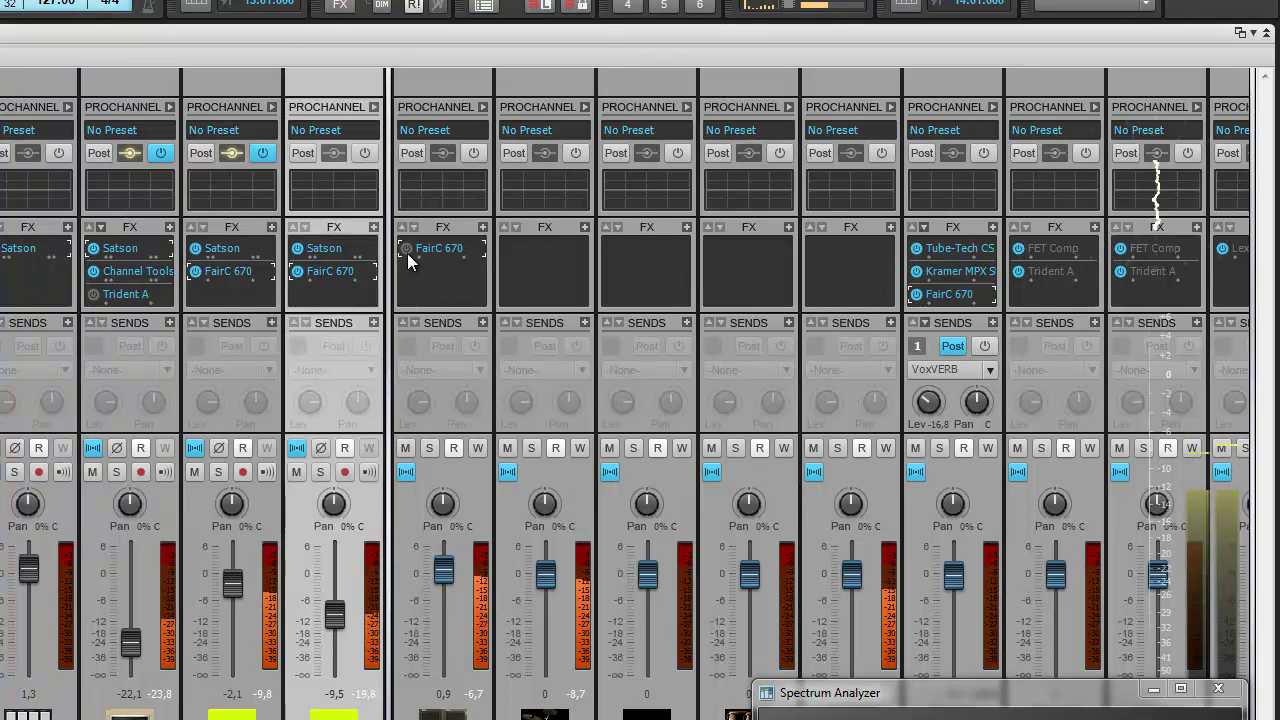
left_click(407, 250)
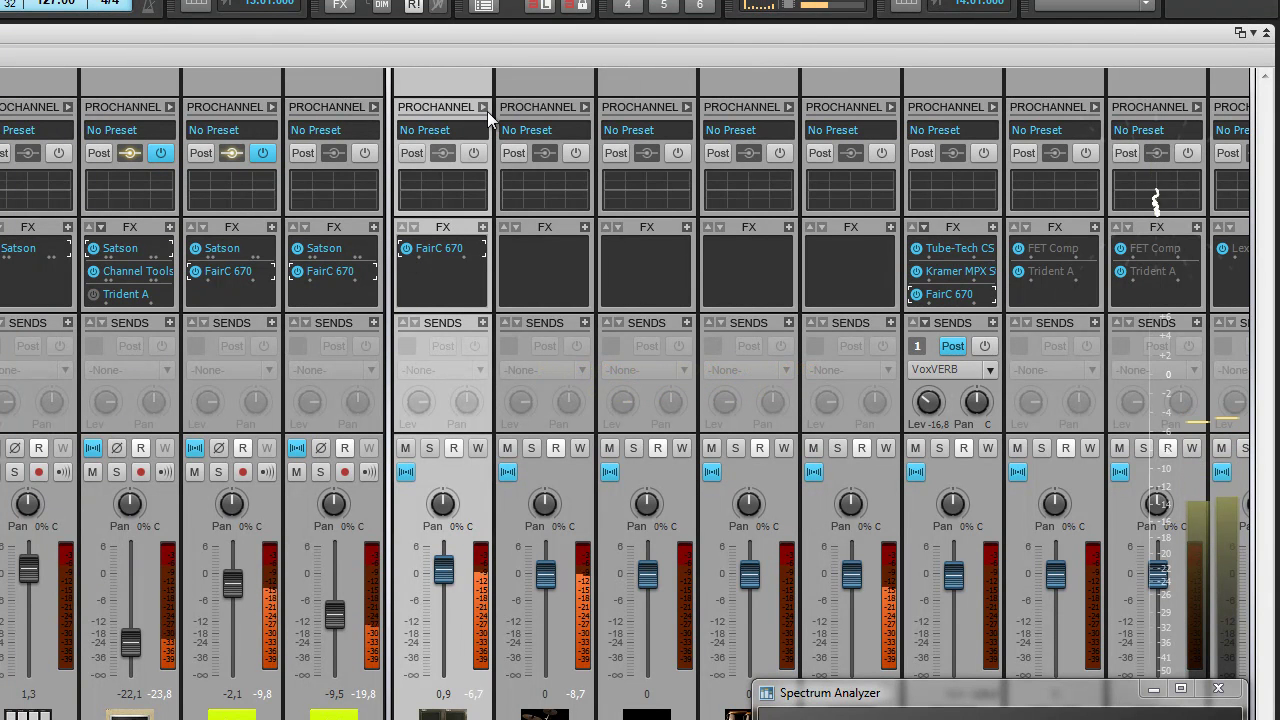
Dim the output and widen the console's track section up to the soloed track carrying the Dyna-mite effect
left_click(381, 6)
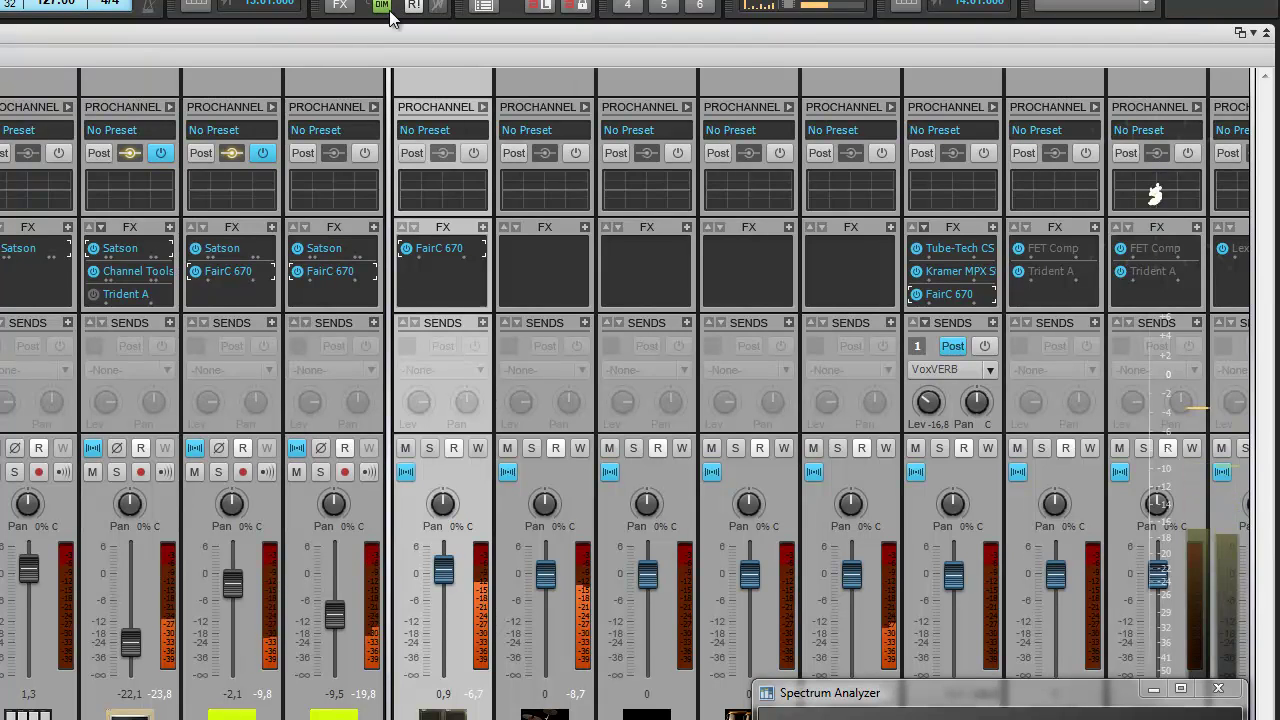
left_click_drag(389, 561, 1205, 480)
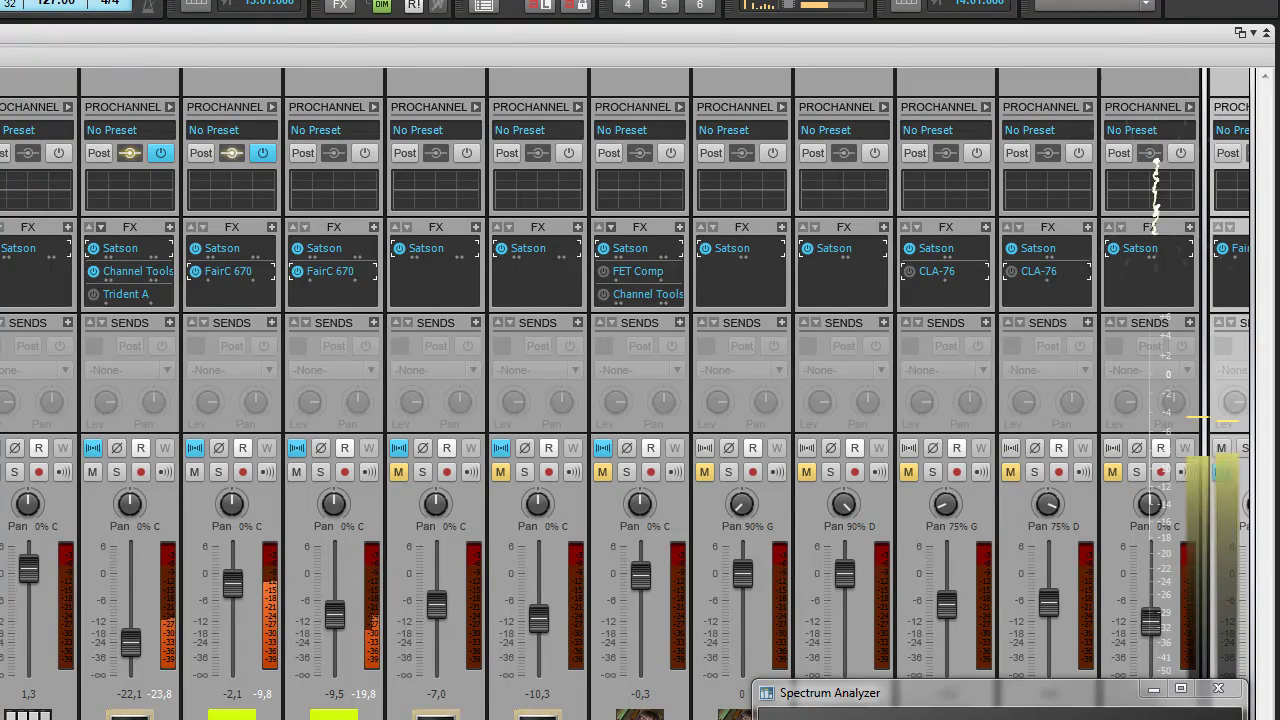
scroll(1078, 590, "right", 4)
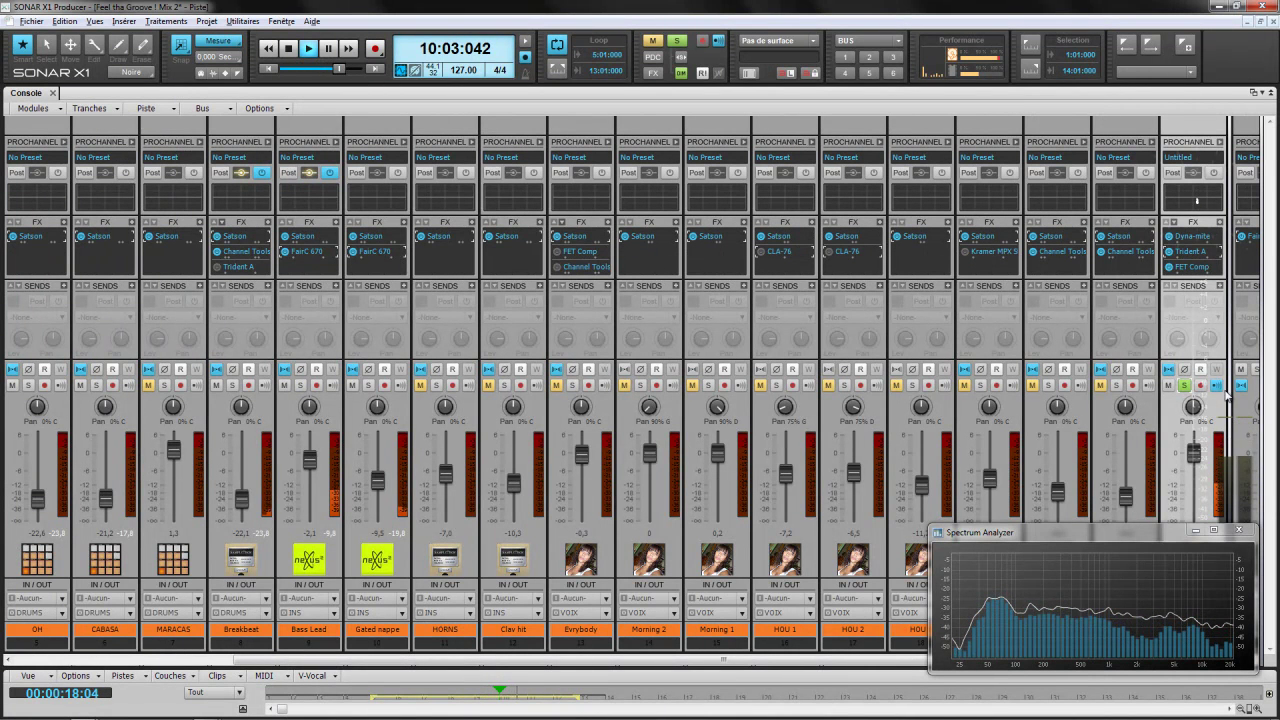
Compare the undimmed, unsoloed mix with the three FairC 670 effects bypassed and active, and solo the Dyna-mite track again
left_click(679, 43)
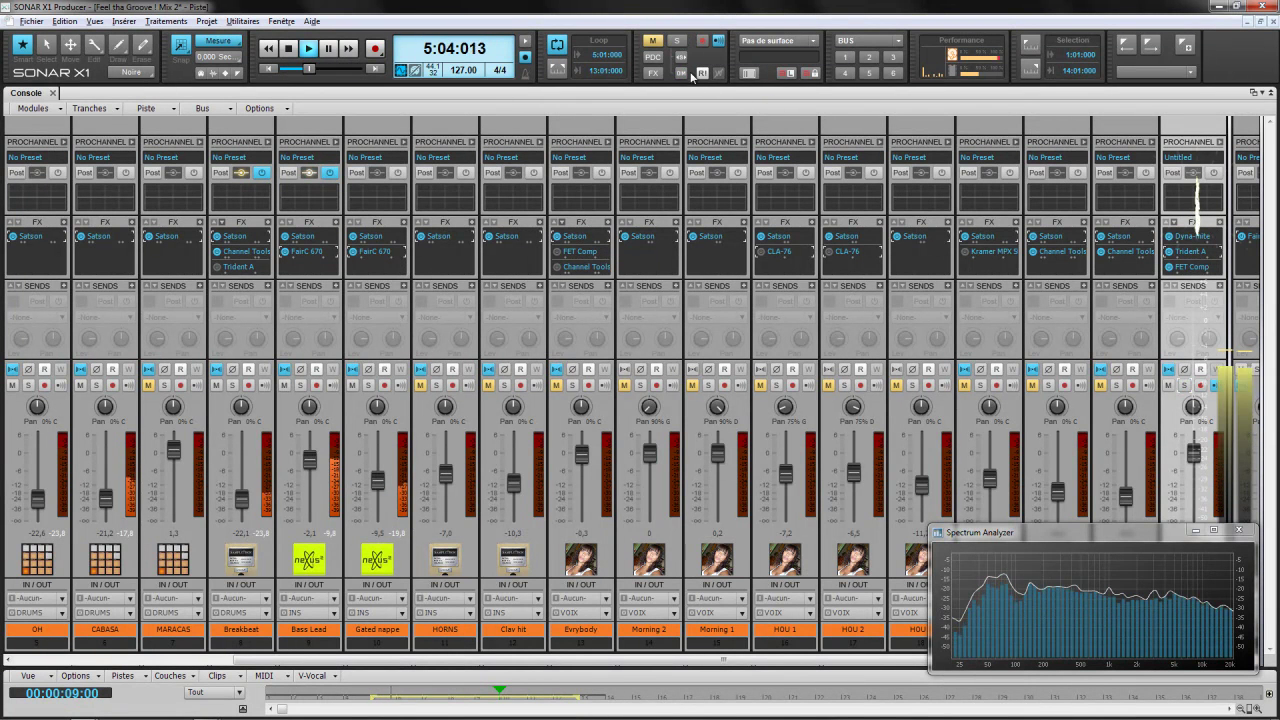
left_click_drag(1228, 330, 415, 360)
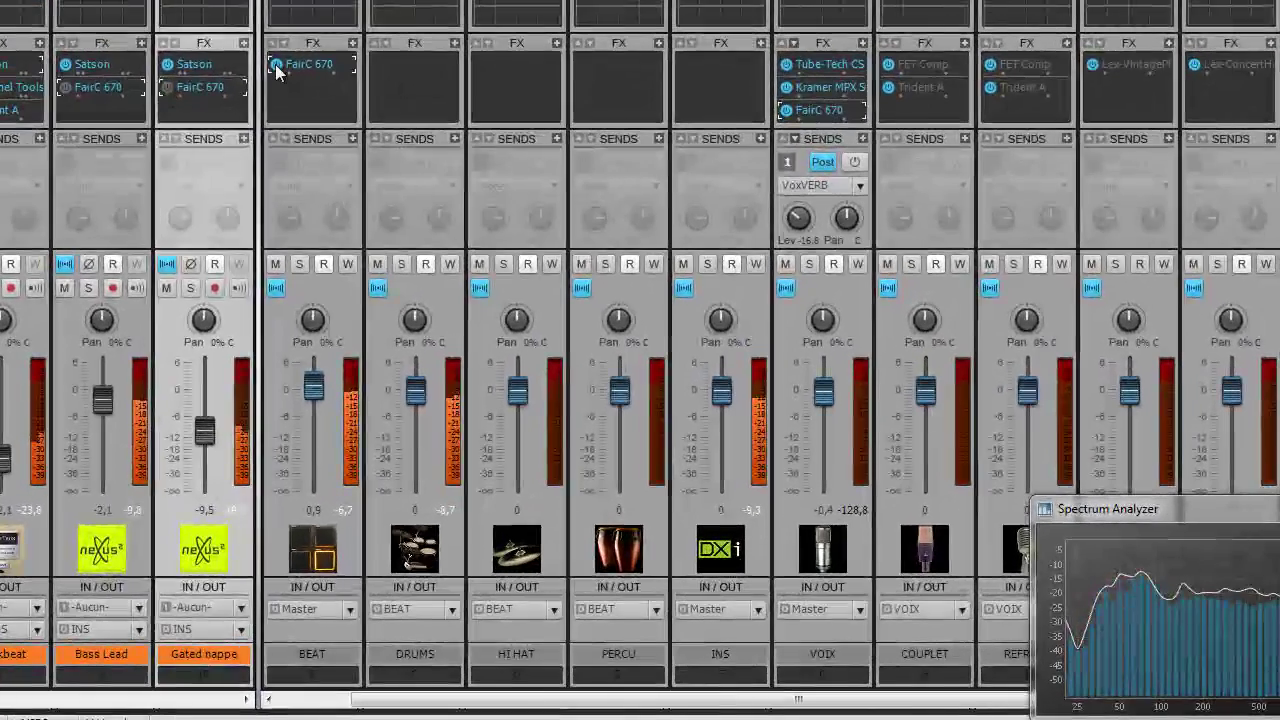
left_click(294, 89)
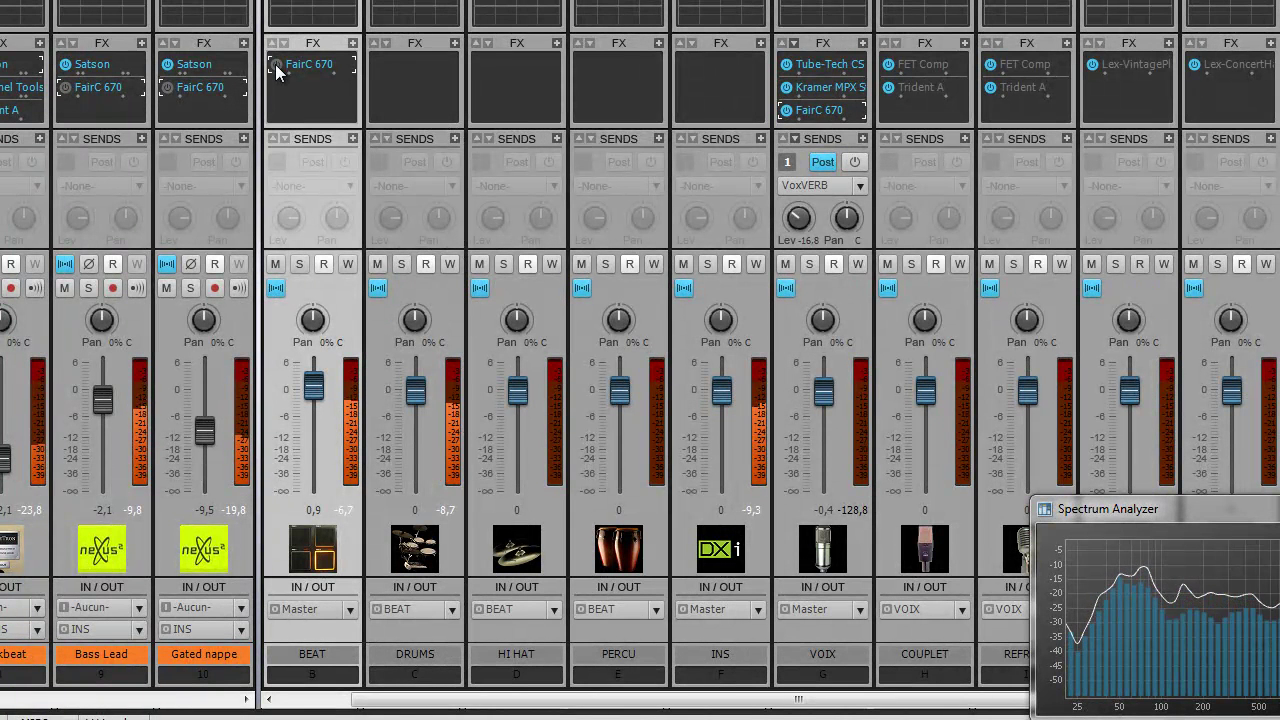
left_click(168, 92)
left_click(67, 92)
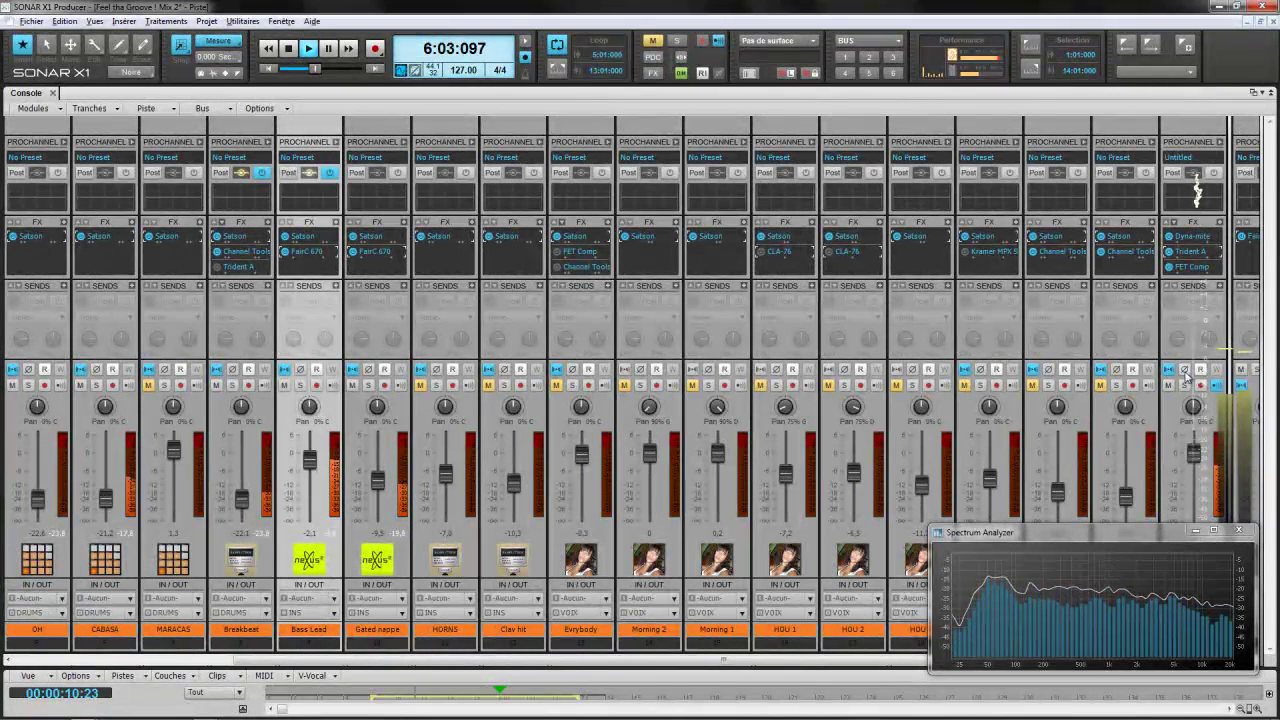
left_click(1184, 385)
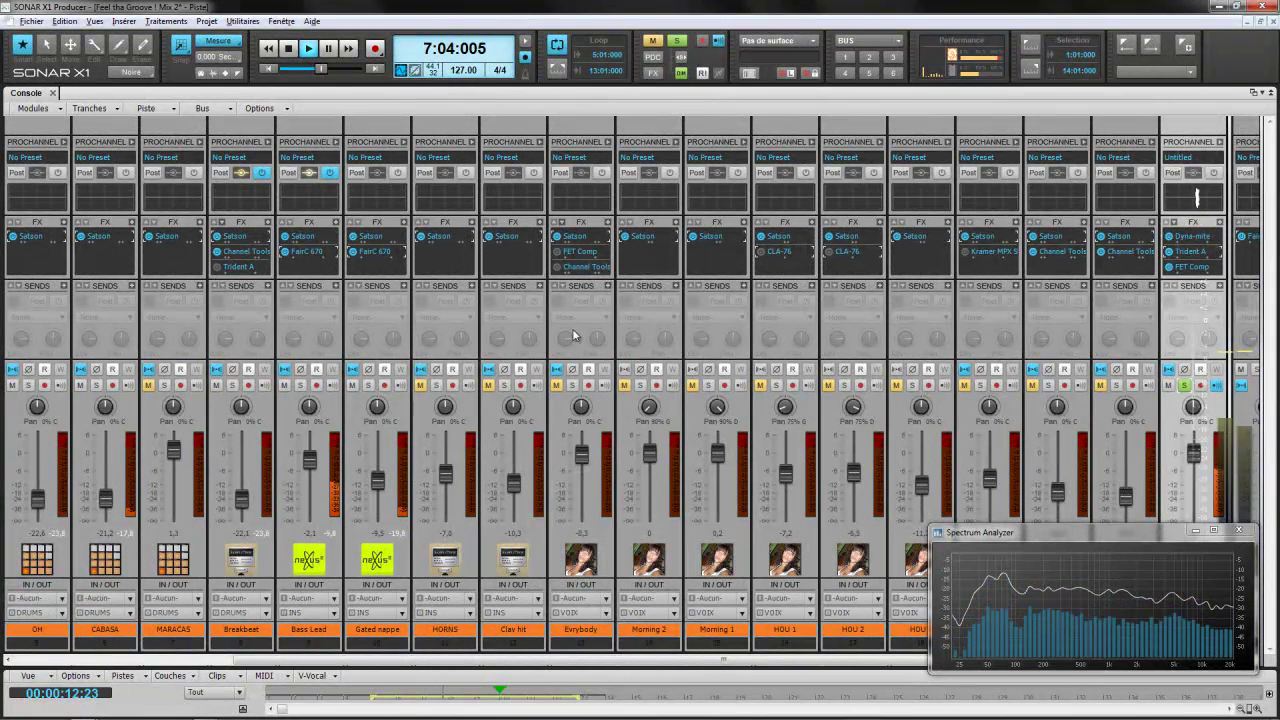